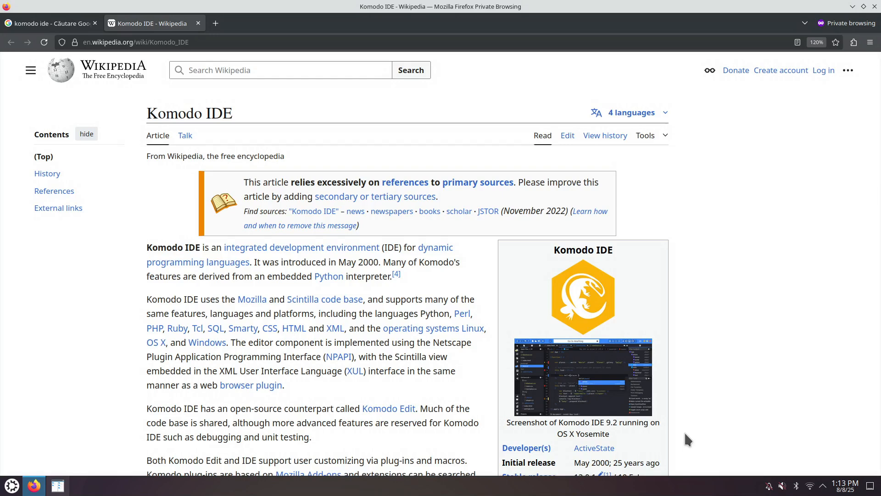
# - Read through the Komodo IDE Wikipedia article and its infobox
pyautogui.doubleClick(189, 248)
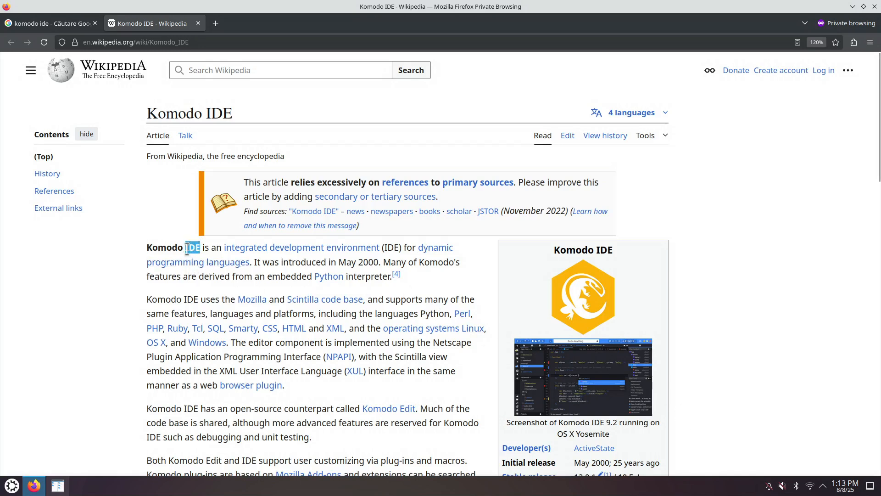
pyautogui.click(173, 252)
pyautogui.scroll(-3, 418, 386)
pyautogui.scroll(-2, 419, 387)
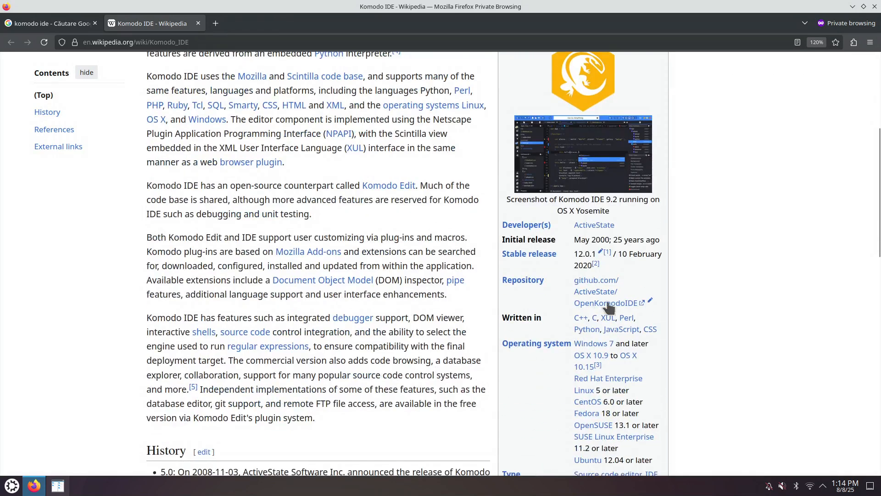
pyautogui.scroll(-5, 695, 367)
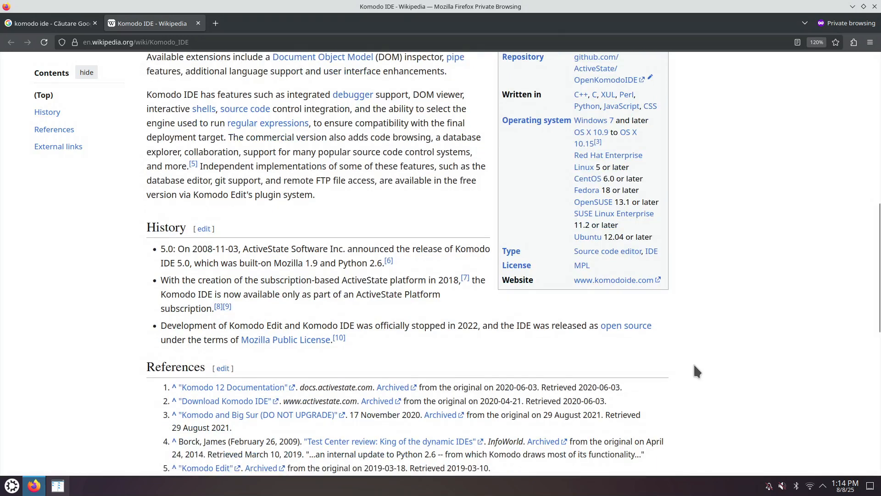
# - Open the Komodo website link from the infobox in a new tab and view the Komodo 12 documentation page
pyautogui.rightClick(613, 280)
pyautogui.click(634, 288)
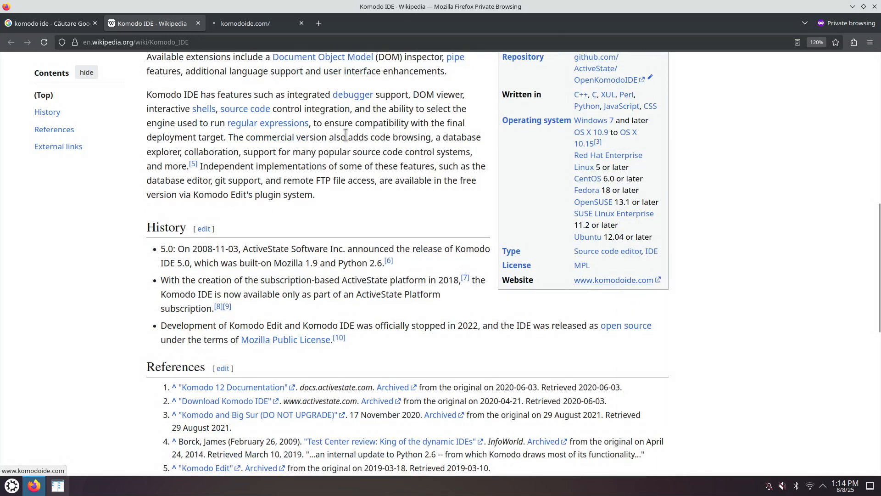
pyautogui.click(247, 27)
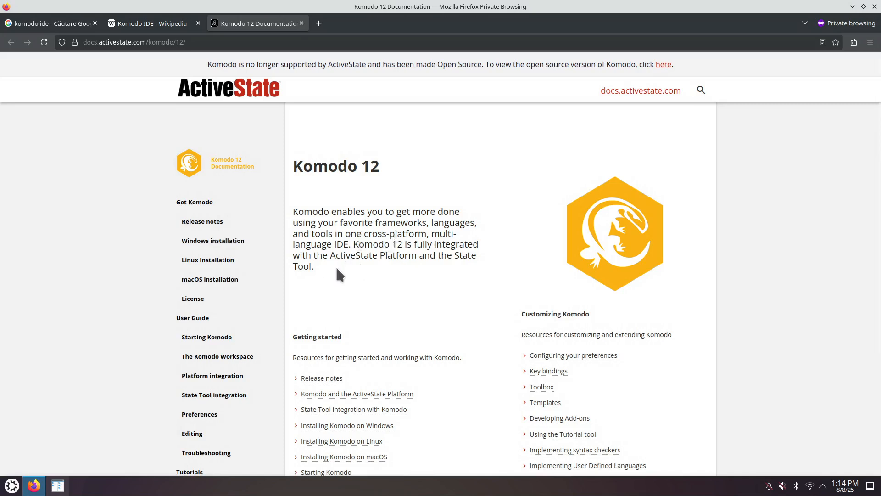
pyautogui.scroll(-2, 330, 261)
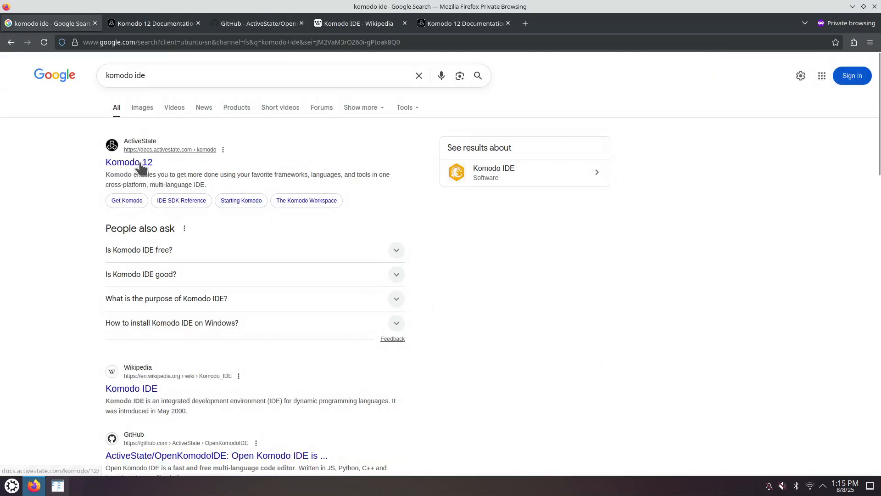
# - Open the Komodo 12 search result in a new tab and follow the link to the open source version on GitHub
pyautogui.rightClick(131, 169)
pyautogui.click(140, 173)
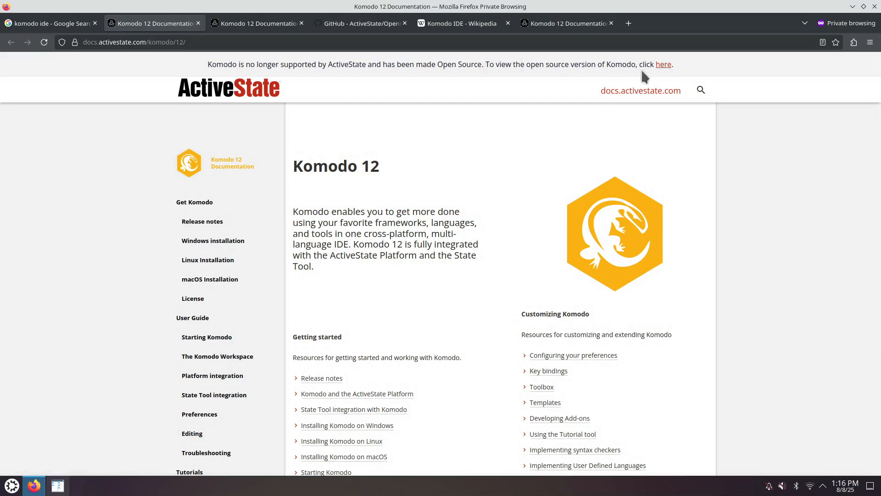
pyautogui.click(664, 65)
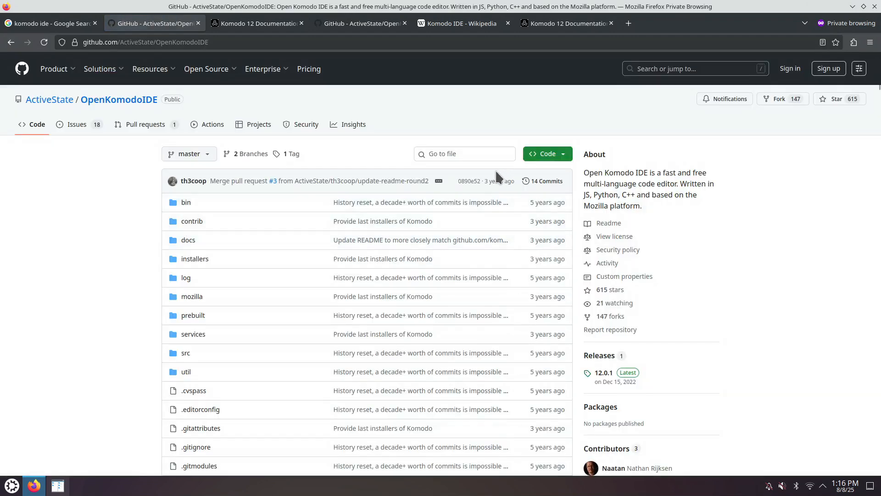
# - Jump to the README's Download section and open the Komodo IDE installers folder of the OpenKomodoIDE repository
pyautogui.moveTo(490, 177)
pyautogui.scroll(-4, 107, 232)
pyautogui.scroll(-8, 106, 230)
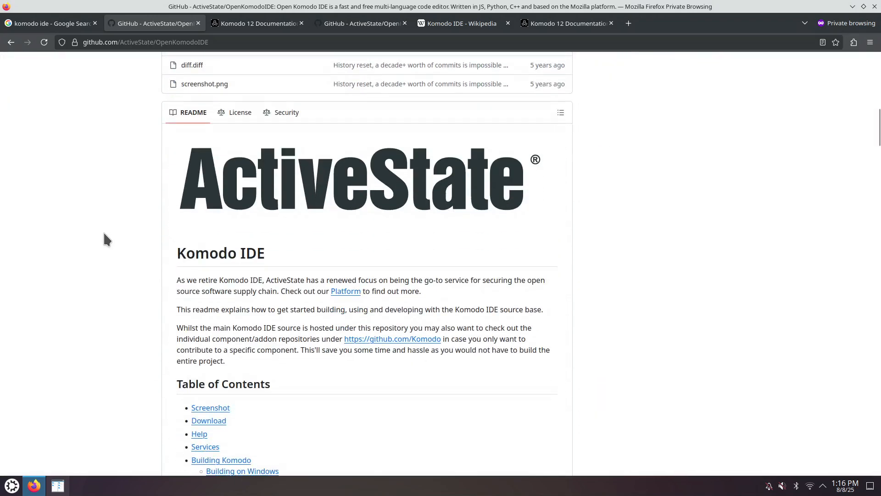
pyautogui.scroll(-3, 103, 231)
pyautogui.click(216, 293)
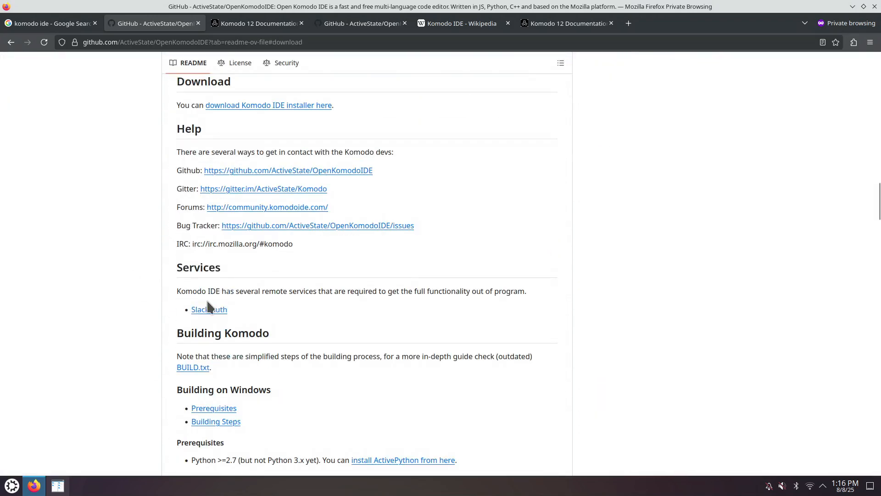
pyautogui.click(249, 108)
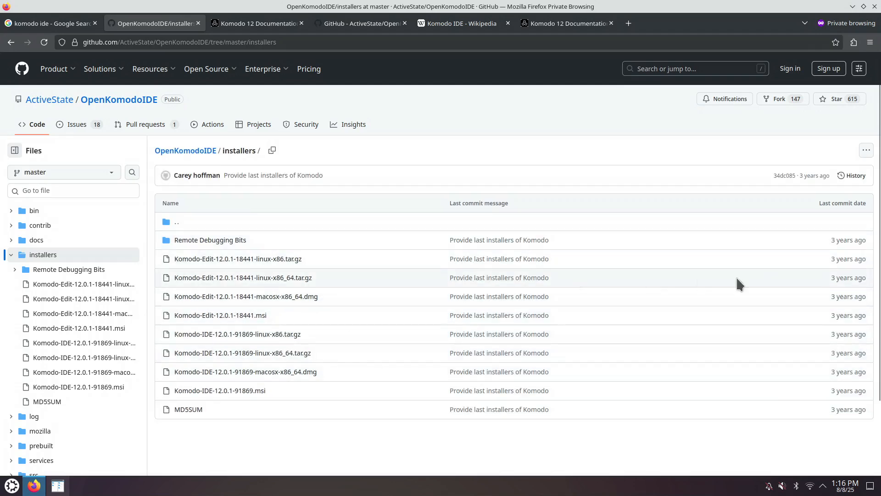
# - Return to the OpenKomodoIDE repository page and jump to the README's Download section again
pyautogui.moveTo(844, 259)
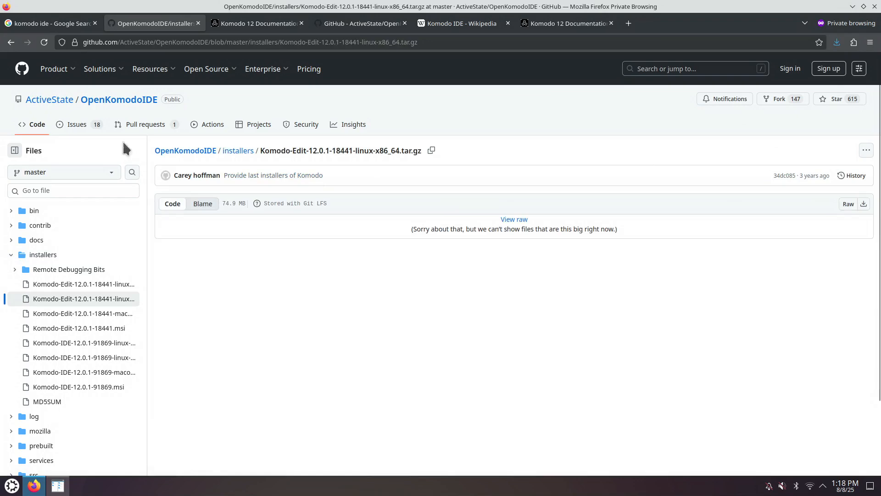
pyautogui.click(117, 100)
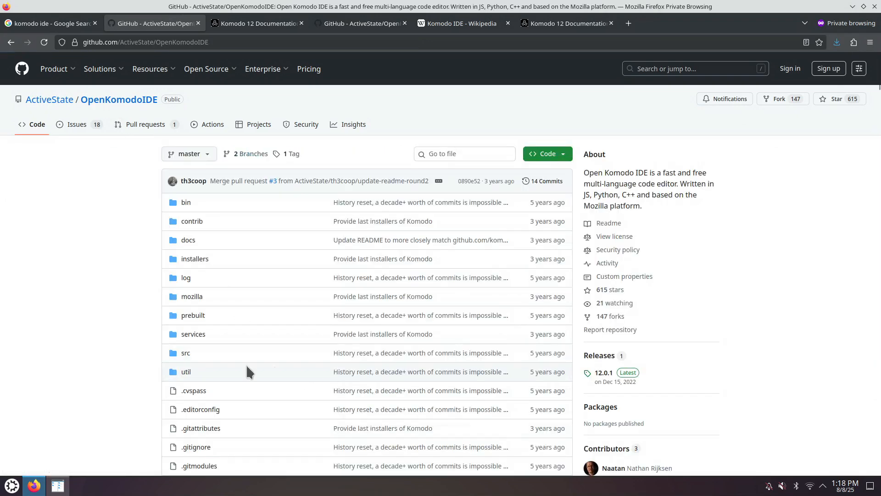
pyautogui.scroll(-8, 120, 335)
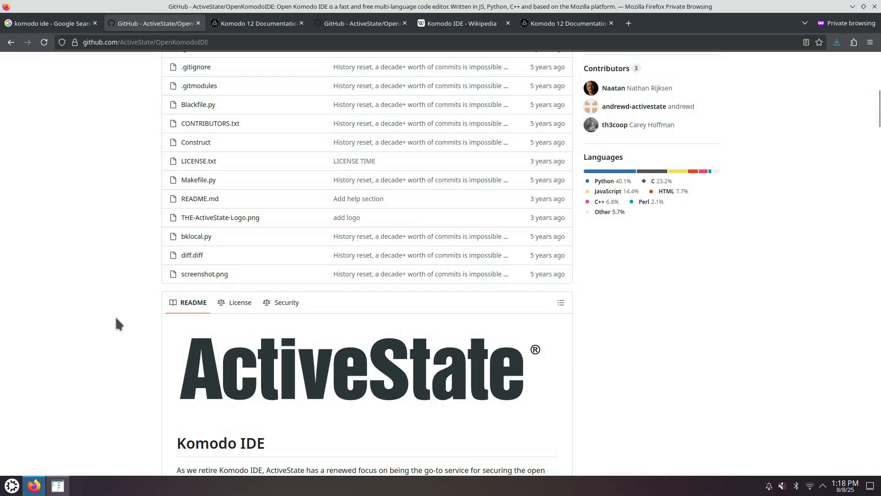
pyautogui.scroll(-4, 117, 322)
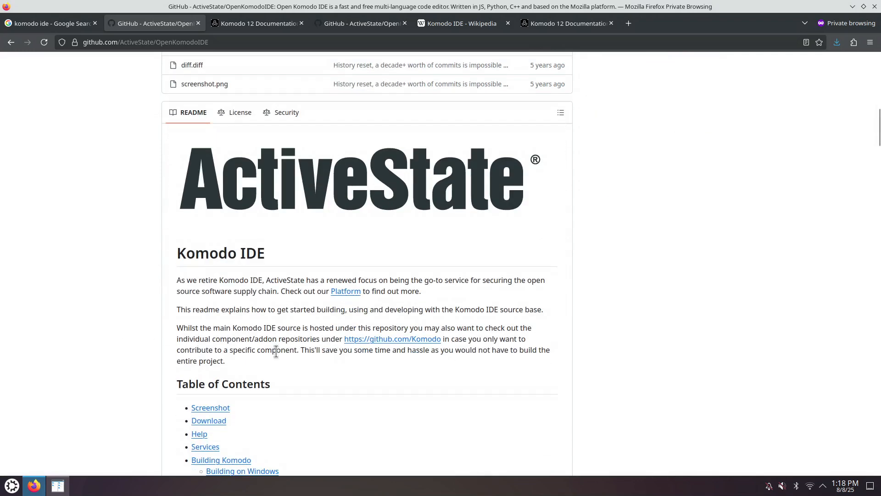
pyautogui.scroll(-1, 276, 351)
pyautogui.scroll(-2, 276, 352)
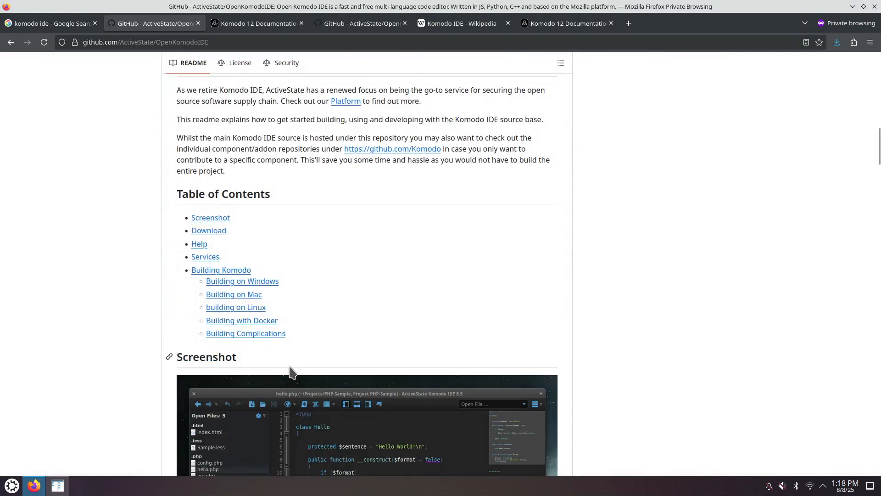
pyautogui.click(218, 232)
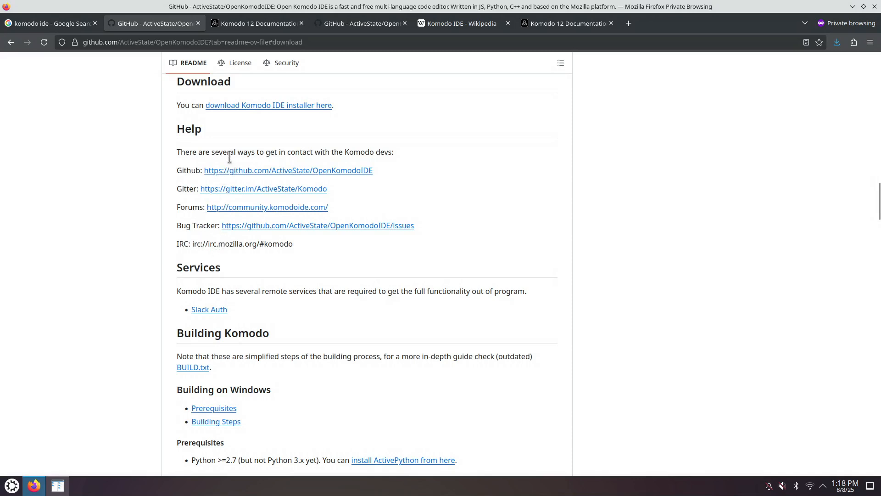
# - Switch to the Komodo 12 Documentation tab and open the Linux installation page under Get Komodo
pyautogui.click(261, 24)
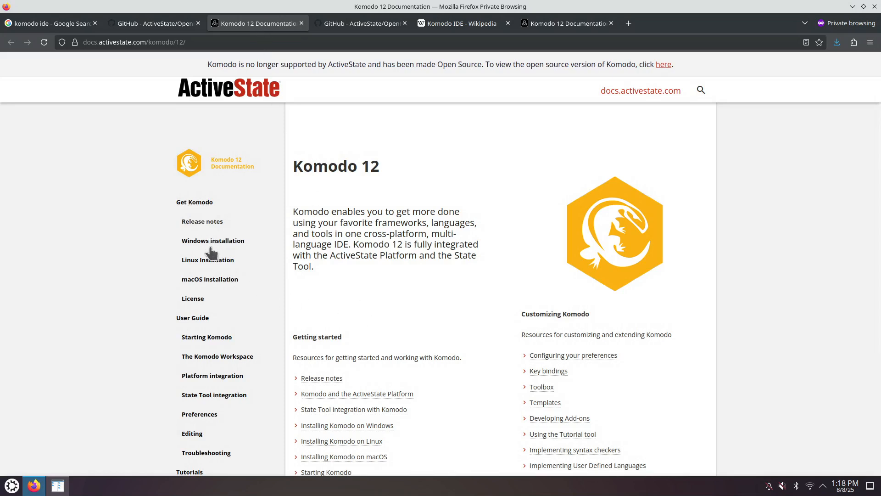
pyautogui.click(197, 203)
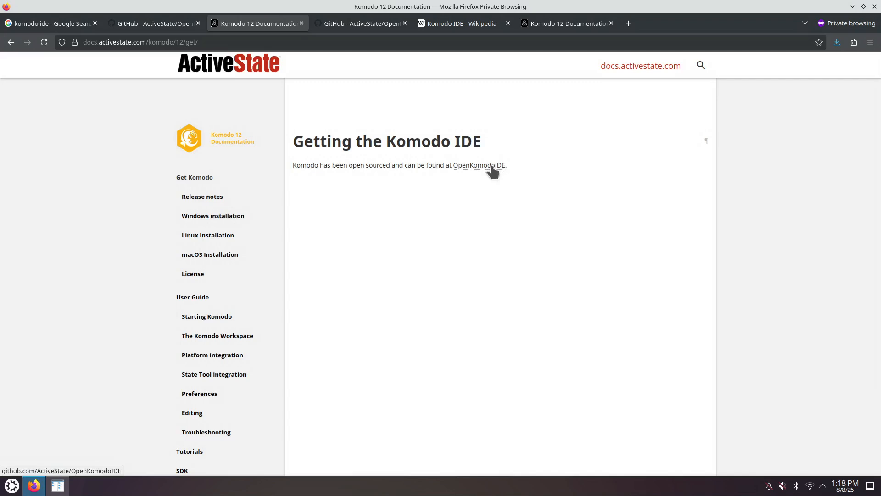
pyautogui.click(215, 242)
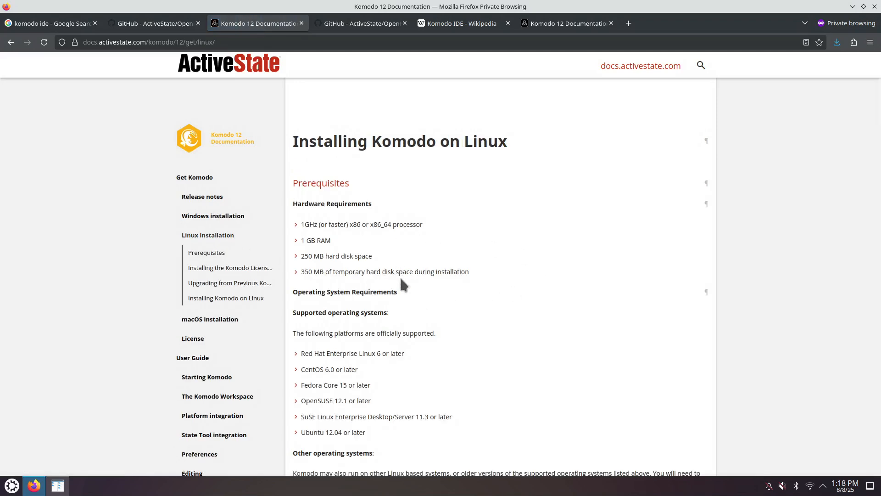
# - Read the Linux installation prerequisites, highlighting the list of software prerequisites
pyautogui.scroll(-2, 400, 280)
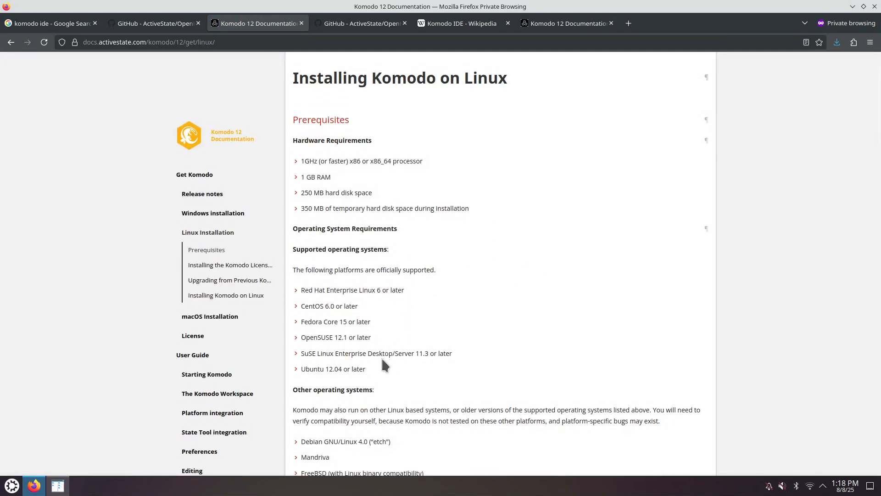
pyautogui.scroll(-4, 375, 269)
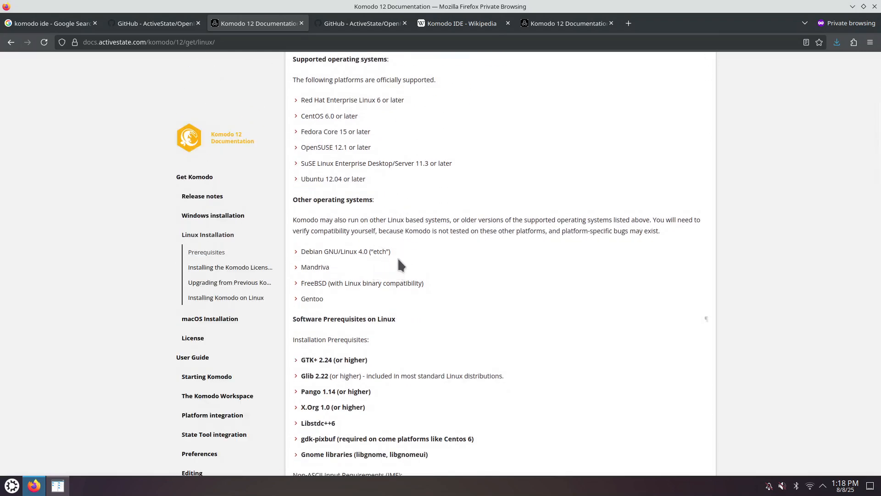
pyautogui.scroll(-3, 397, 257)
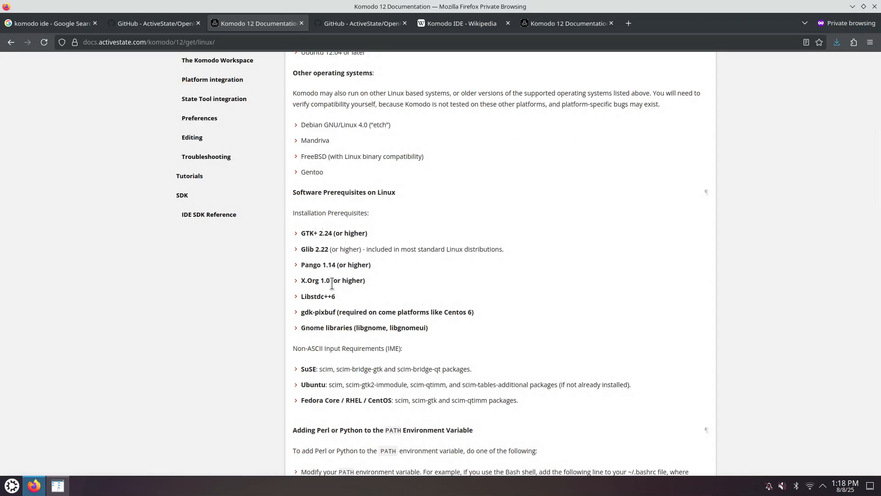
pyautogui.scroll(-2, 346, 261)
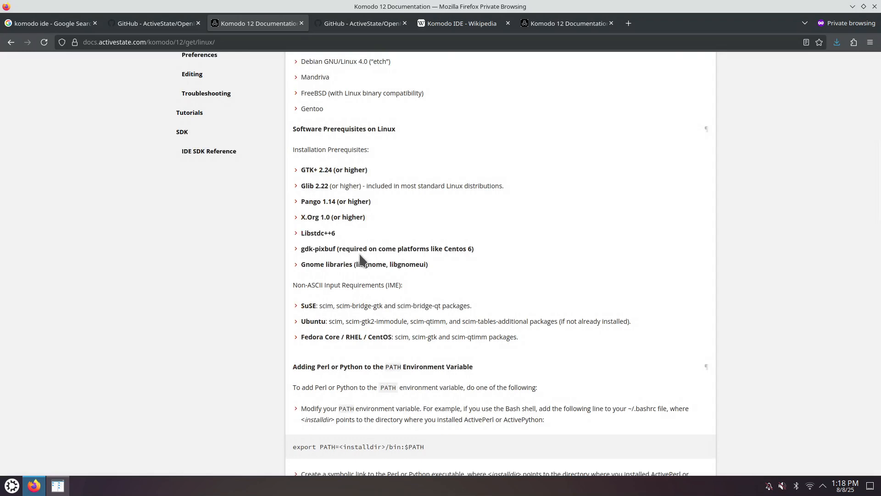
pyautogui.moveTo(301, 170); pyautogui.dragTo(451, 280)
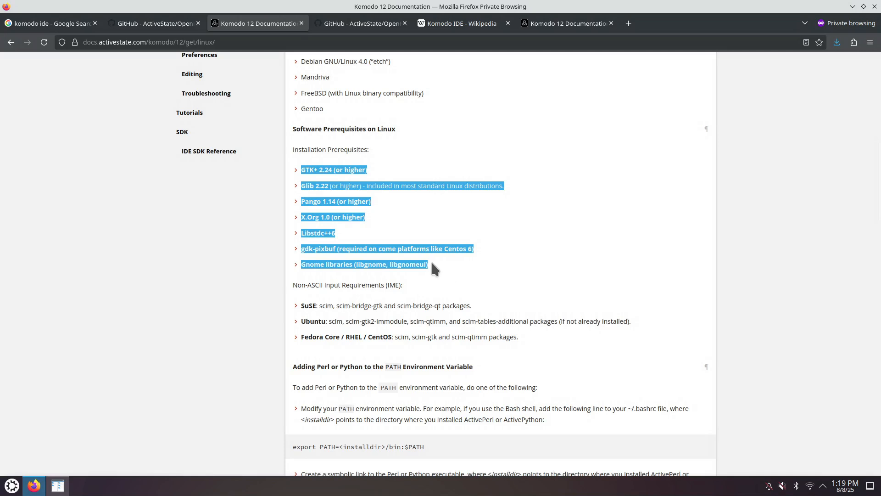
pyautogui.click(440, 268)
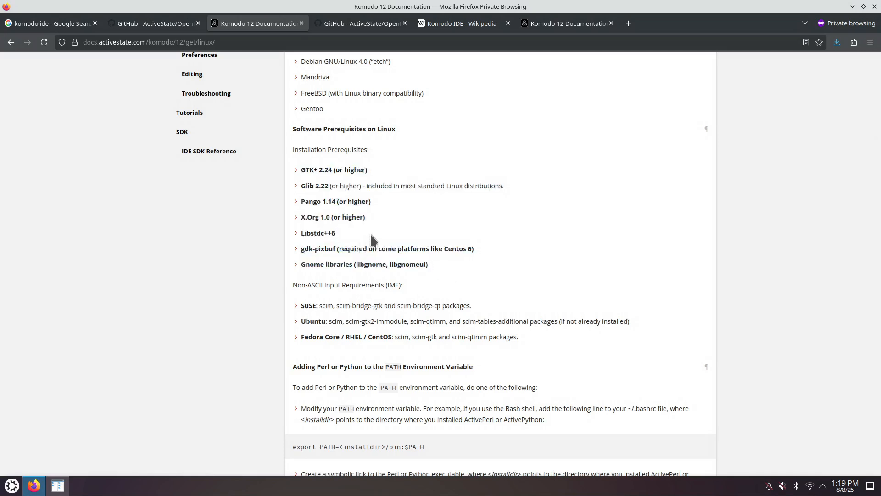
# - Review the Installing Komodo on Linux steps, highlighting the tarball name and the ./install.sh command
pyautogui.scroll(-3, 372, 237)
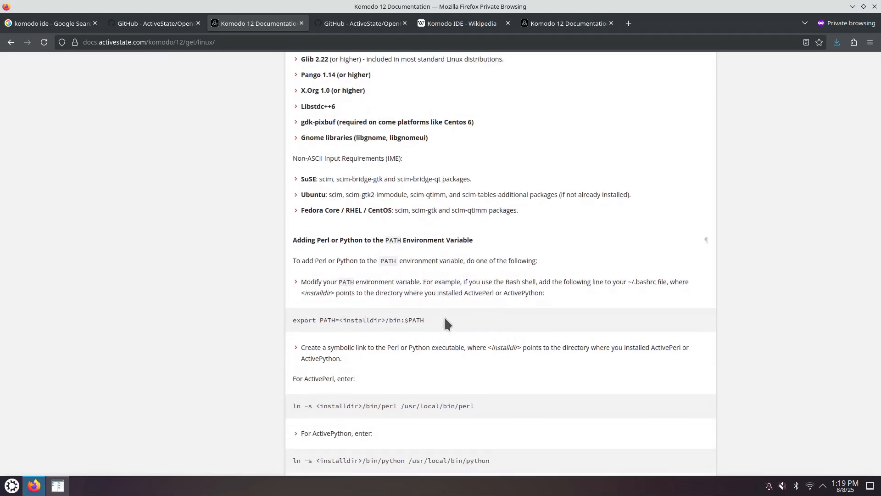
pyautogui.scroll(-2, 444, 318)
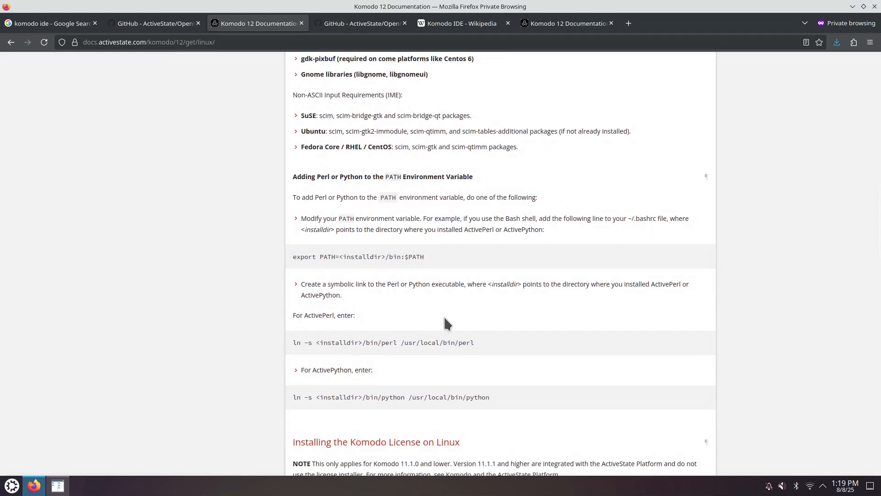
pyautogui.scroll(-3, 444, 317)
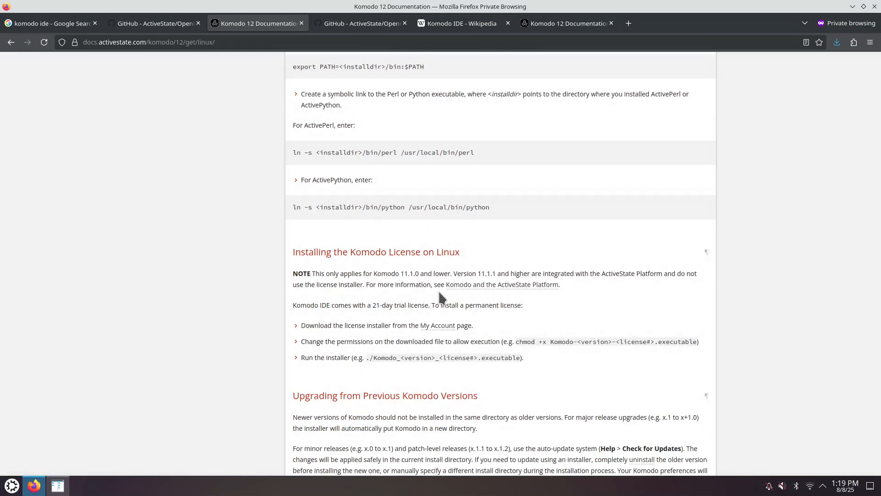
pyautogui.scroll(8, 696, 293)
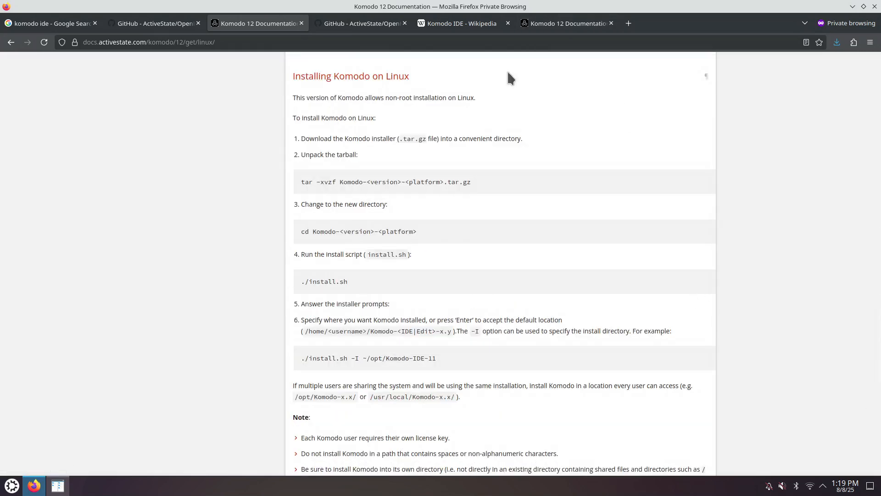
pyautogui.moveTo(382, 181); pyautogui.dragTo(480, 188)
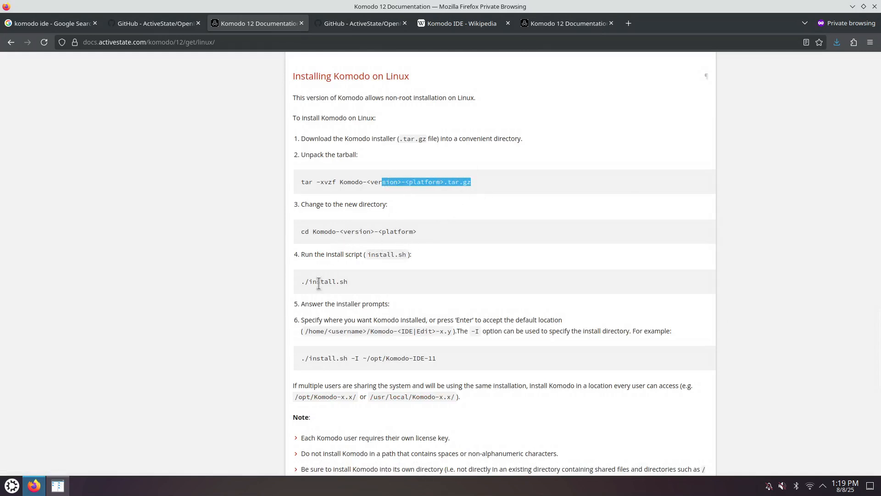
pyautogui.moveTo(305, 283); pyautogui.dragTo(359, 287)
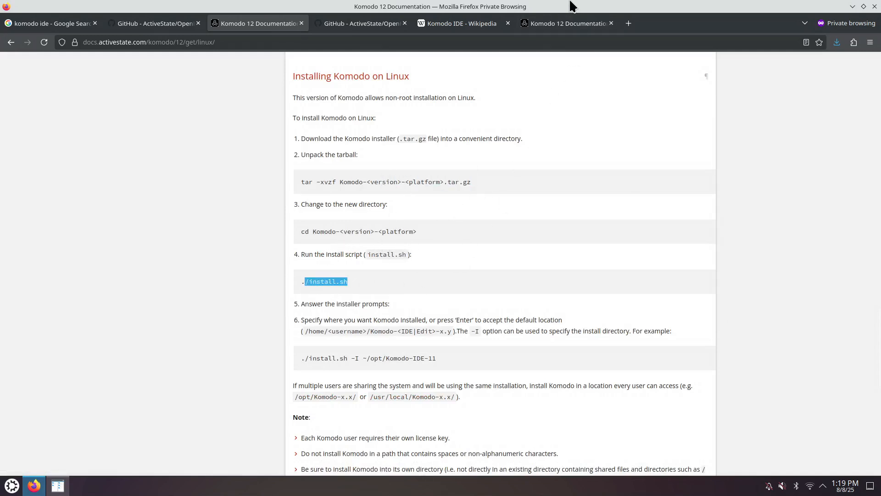
# - Snap the browser window to the right half of the screen and bring up the Krusader file manager
pyautogui.moveTo(565, 6); pyautogui.dragTo(880, 109)
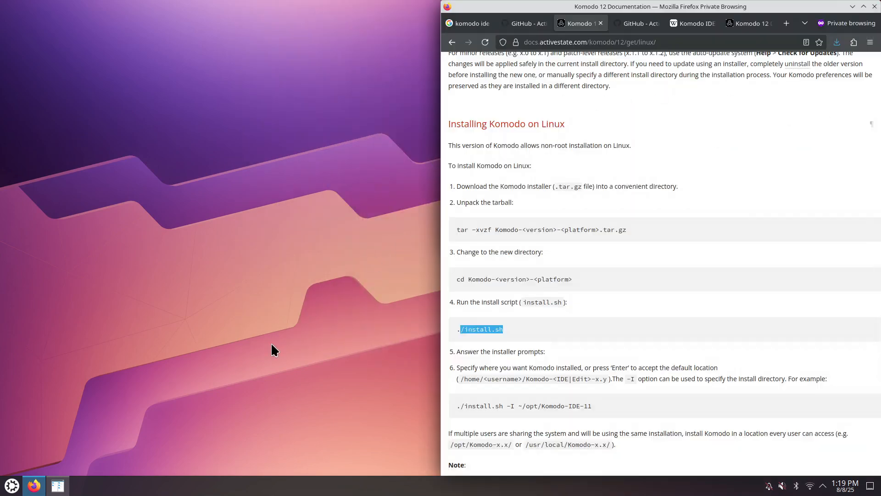
pyautogui.click(58, 485)
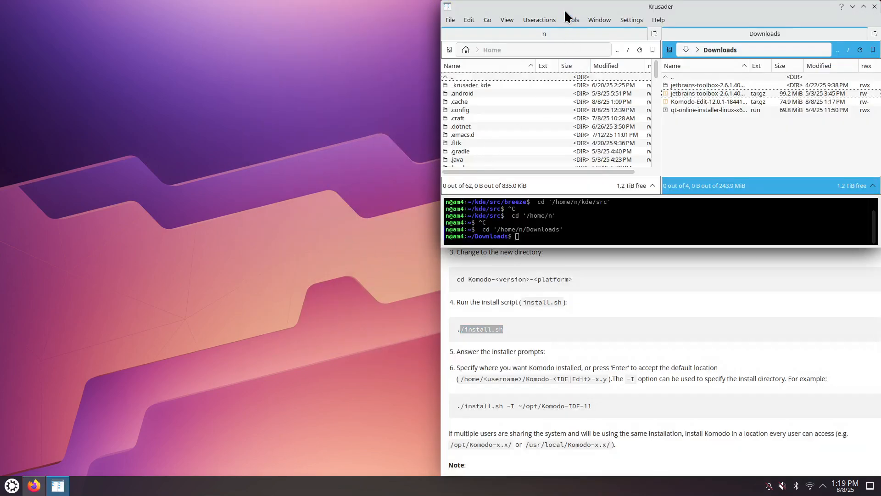
# - Launch a new Konsole window in the Downloads folder by running konsole & in Krusader's terminal
pyautogui.click(588, 235)
pyautogui.write('konsole &')
pyautogui.press('Return')
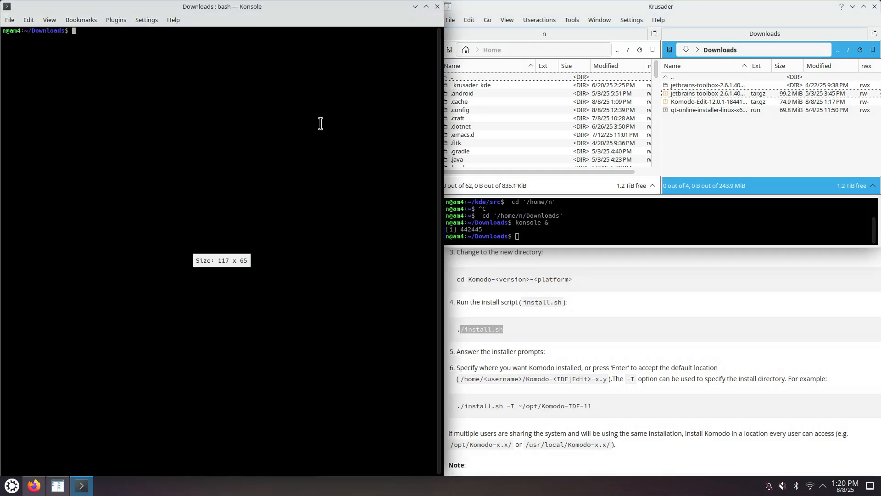
pyautogui.keyDown('ctrl'); pyautogui.scroll(2, 190, 147); pyautogui.keyUp('ctrl')
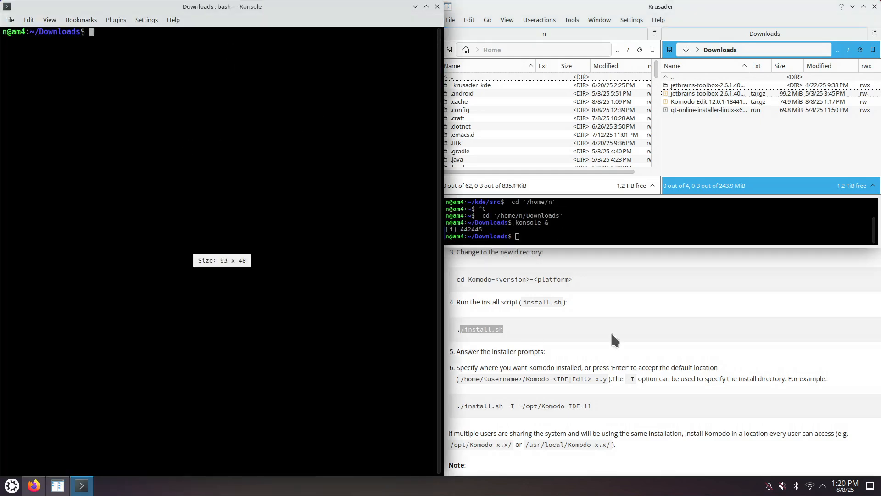
# - Extract the Komodo-Edit-12.0.1-18441-linux-x86_64.tar.gz tarball in Downloads with tar -xzvf
pyautogui.click(612, 334)
pyautogui.click(296, 215)
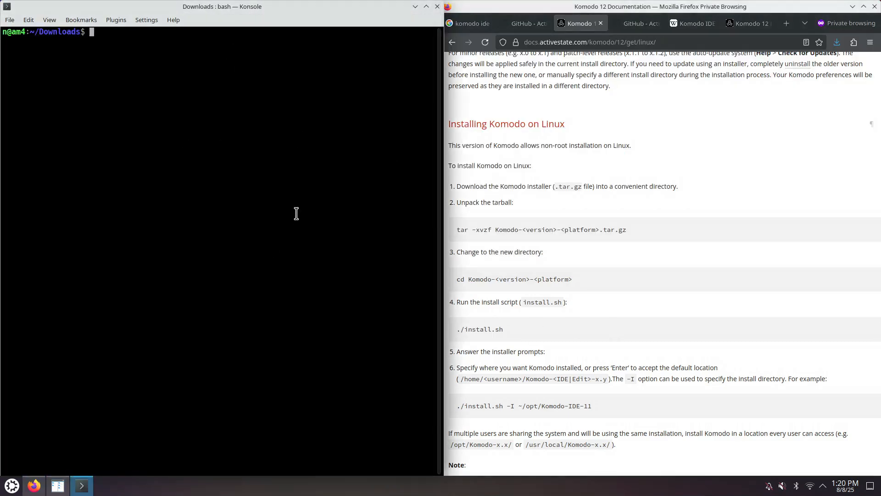
pyautogui.write('tar -xzvf K')
pyautogui.press('Tab')
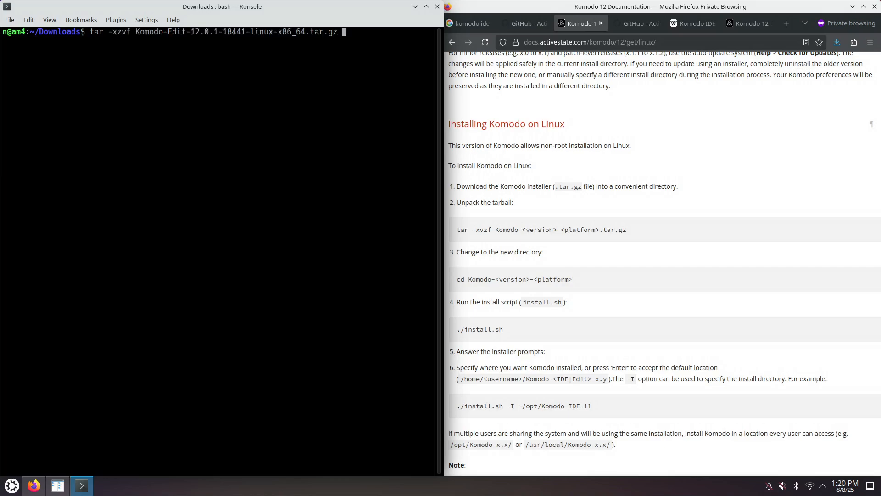
pyautogui.press('Return')
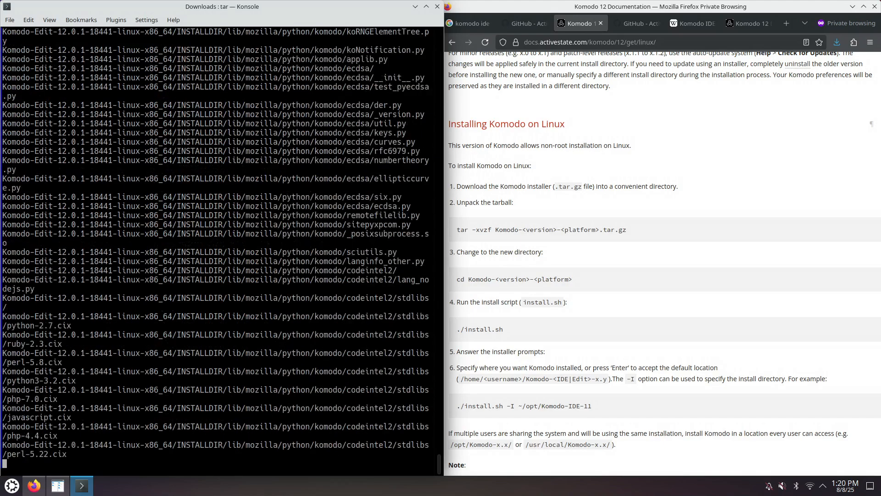
# - Change into the Komodo-Edit-12.0.1-18441-linux-x86_64 directory and list its contents
pyautogui.write('cd Ko')
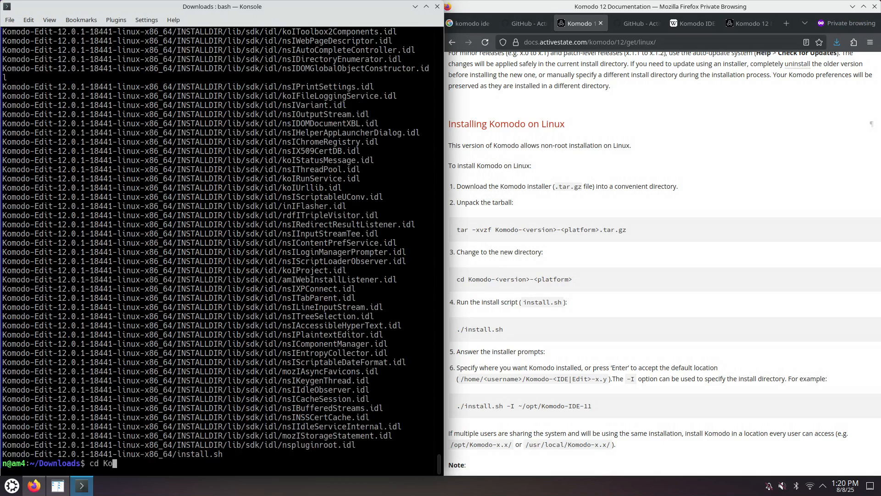
pyautogui.press('Tab')
pyautogui.press('Return')
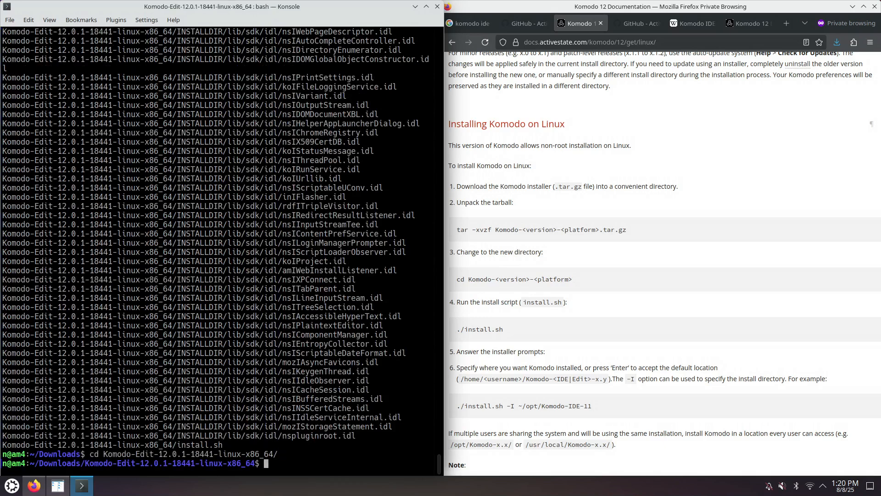
pyautogui.write('ls')
pyautogui.press('Return')
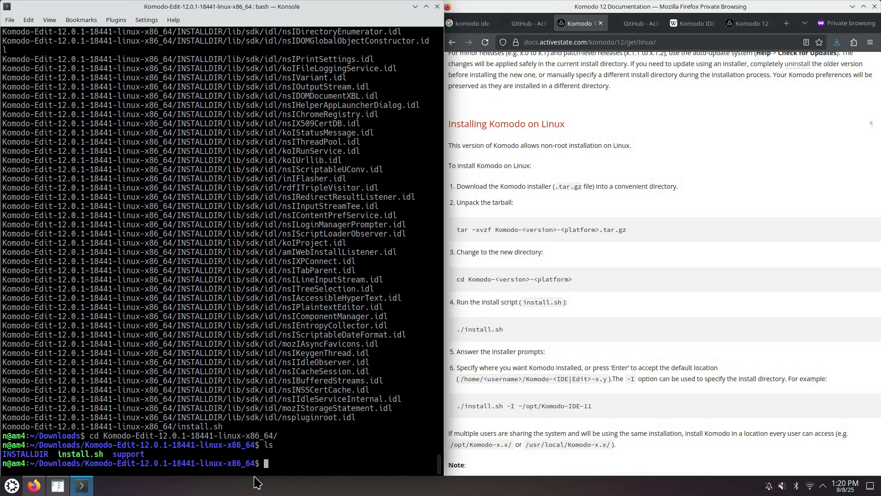
# - Open install.sh in Midnight Commander's viewer to read through the install script, then quit Midnight Commander
pyautogui.write('mc')
pyautogui.press('Return')
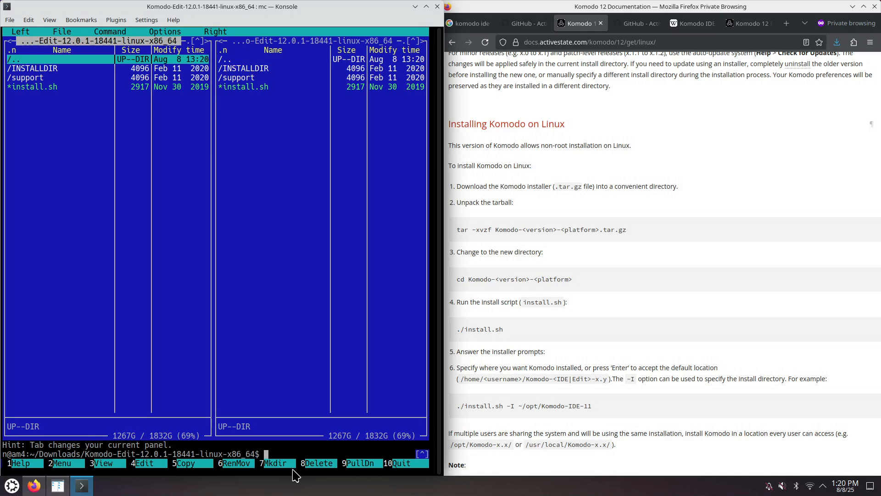
pyautogui.moveTo(518, 406); pyautogui.dragTo(539, 407)
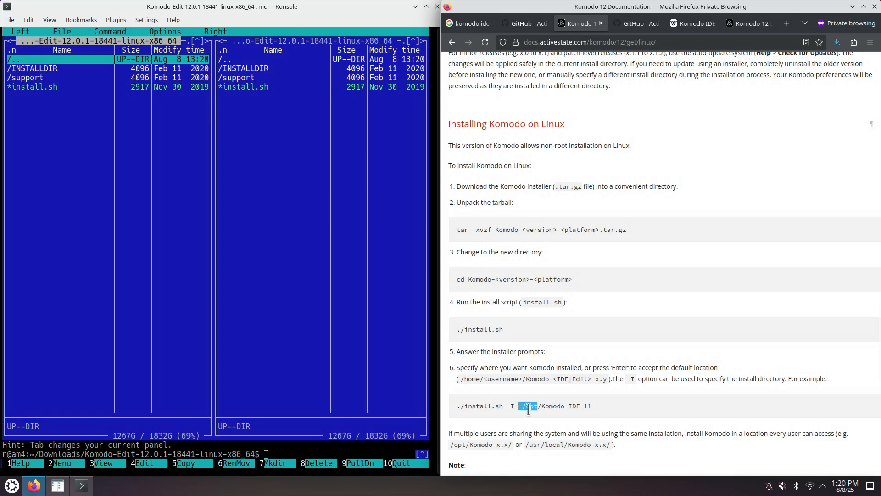
pyautogui.click(47, 87)
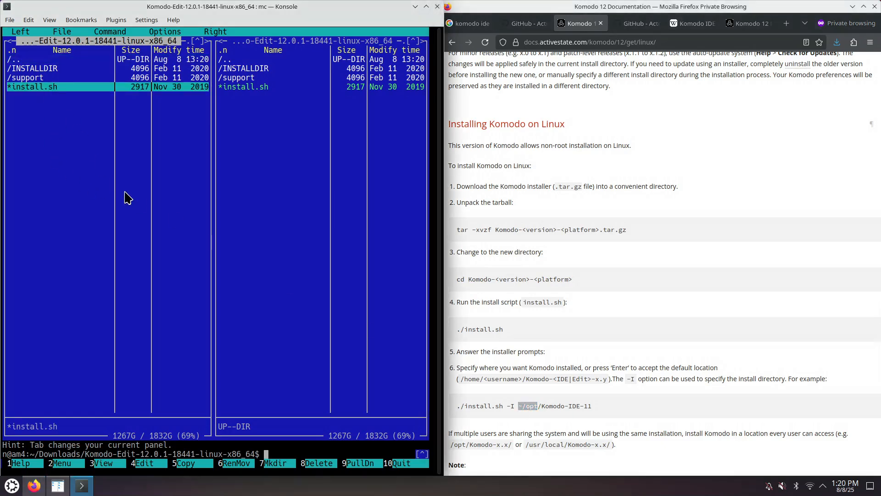
pyautogui.press('F3')
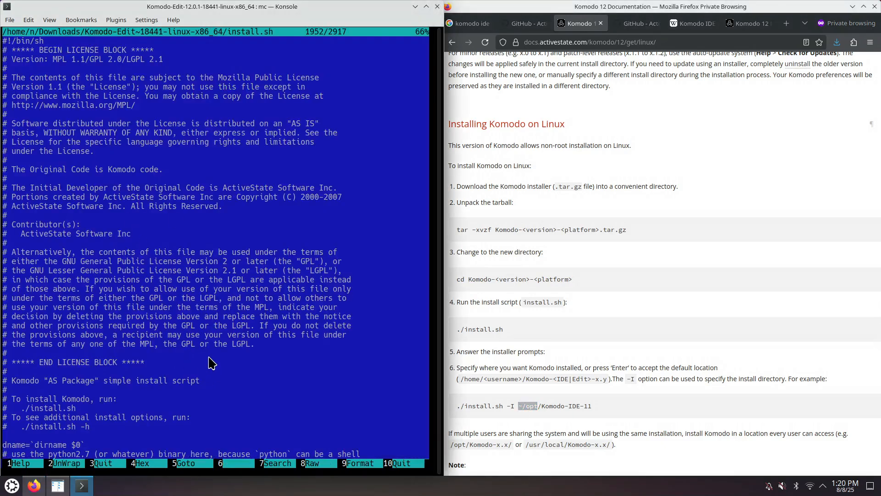
pyautogui.scroll(-1, 225, 386)
pyautogui.scroll(-4, 227, 387)
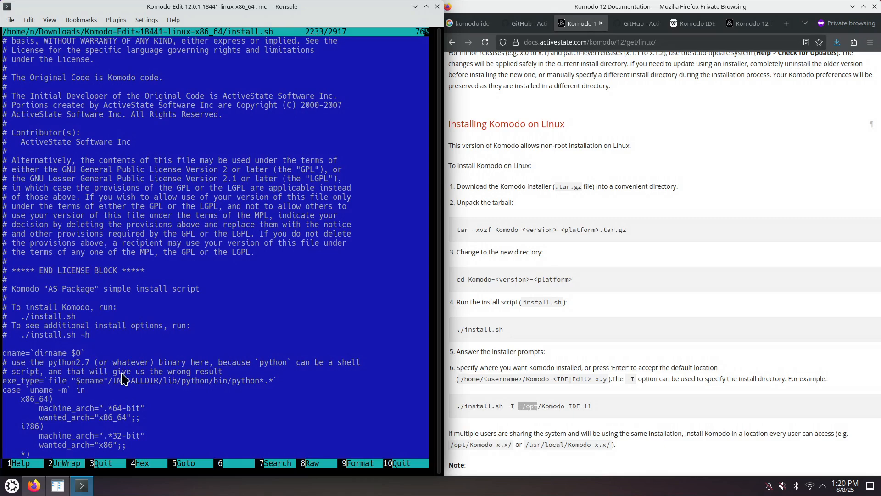
pyautogui.scroll(-5, 137, 419)
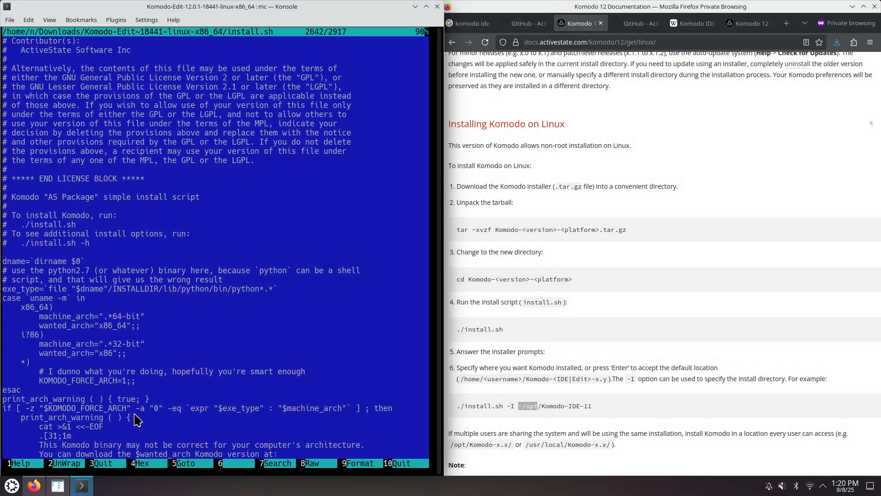
pyautogui.scroll(-3, 137, 419)
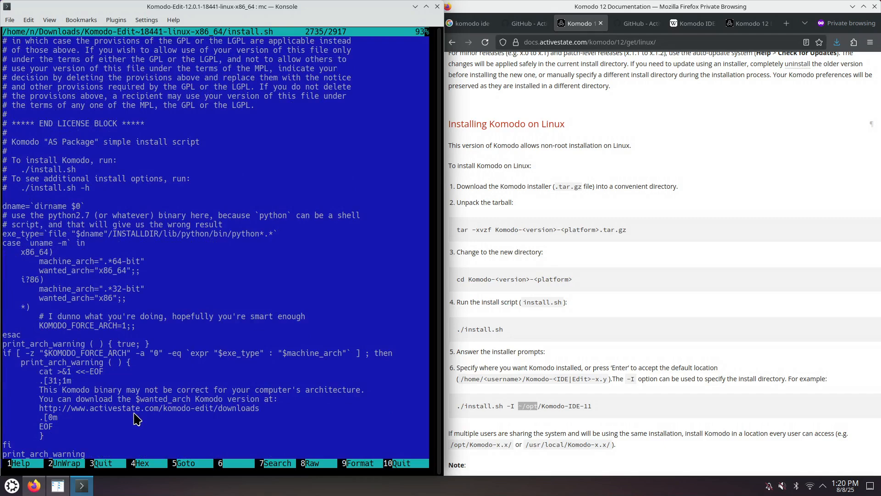
pyautogui.scroll(-2, 135, 418)
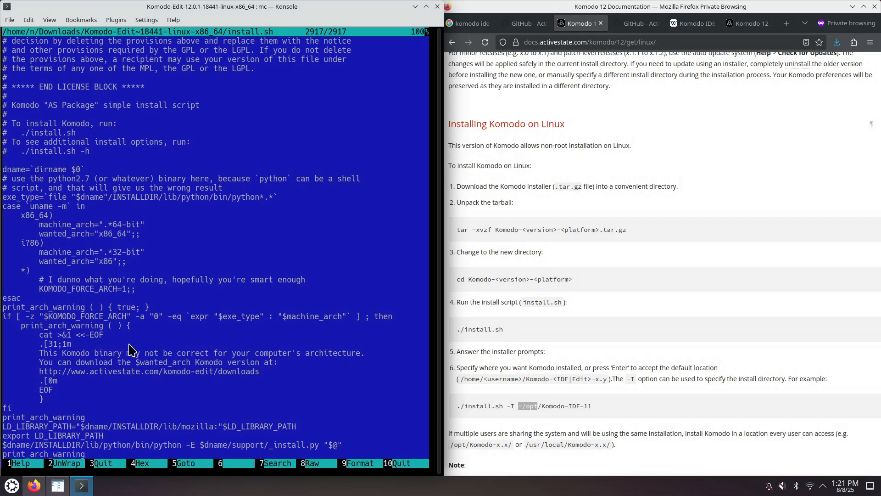
pyautogui.scroll(2, 128, 350)
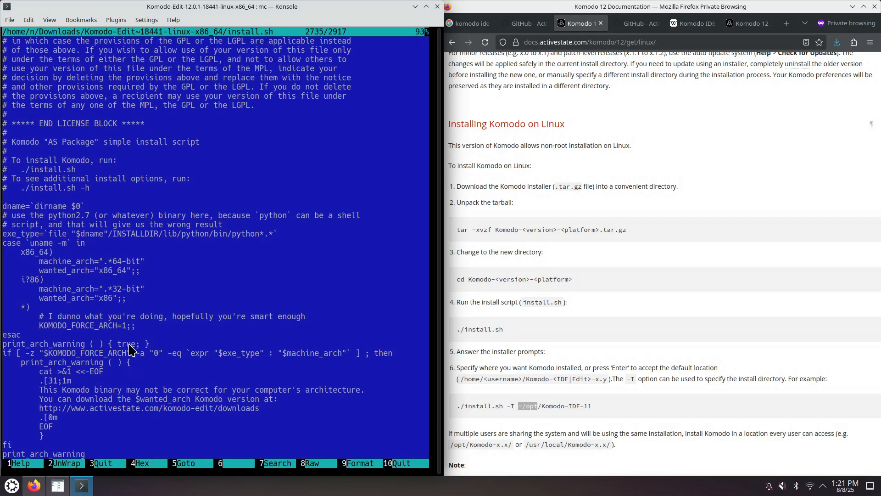
pyautogui.press('F3')
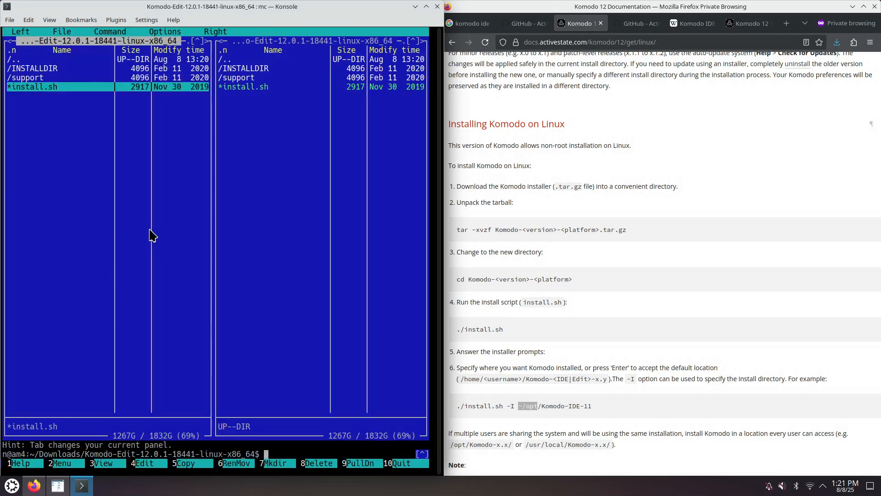
pyautogui.press('F10')
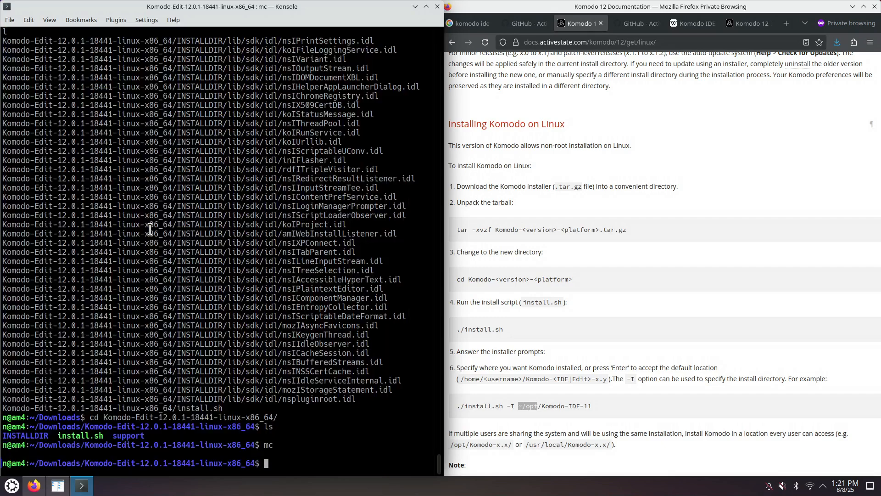
# - Run ./install.sh -I ~/.opt/komodoide to install Komodo into a hidden .opt folder in the home directory
pyautogui.click(526, 407)
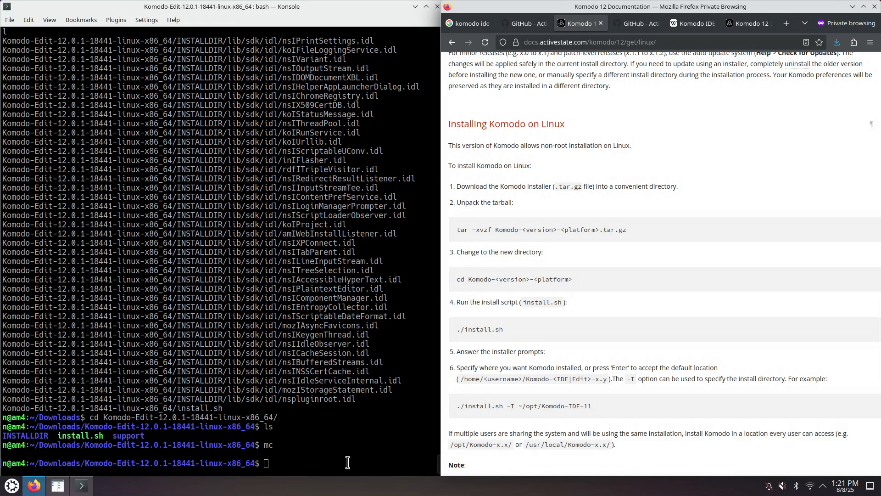
pyautogui.click(303, 463)
pyautogui.write('./')
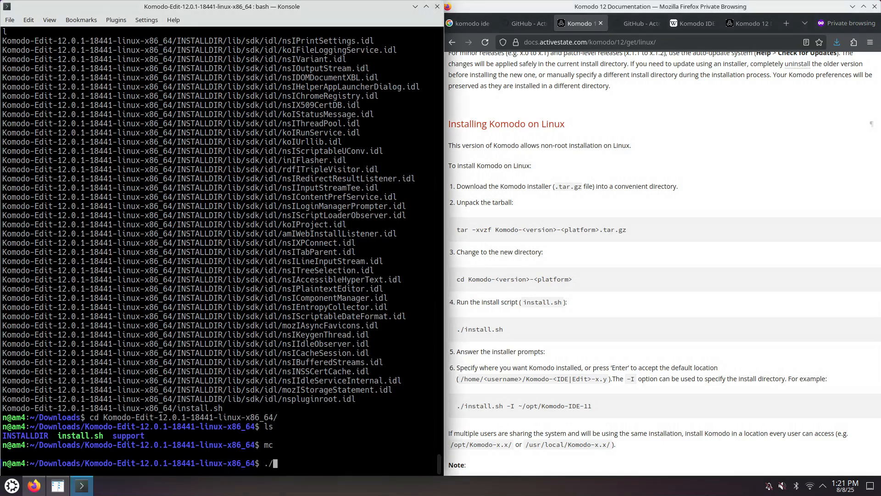
pyautogui.write('i')
pyautogui.press('Tab')
pyautogui.write('-I ~/.opt/komodo')
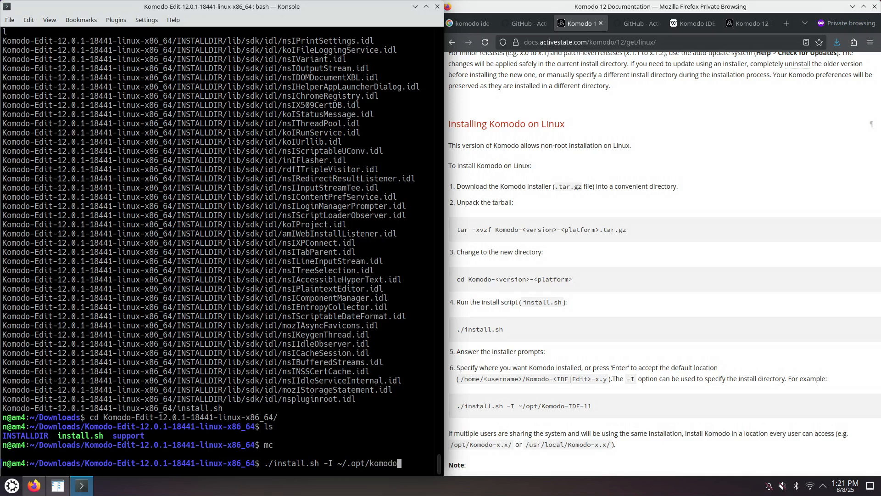
pyautogui.write('ide')
pyautogui.press('Return')
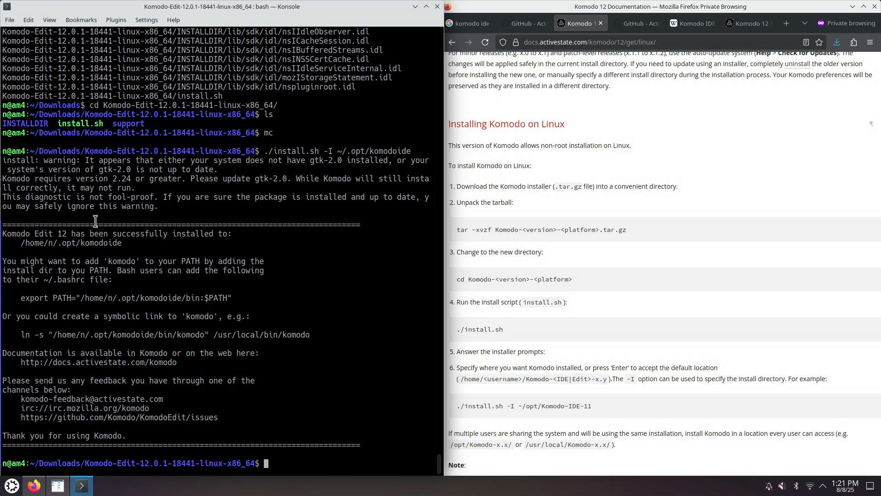
# - Open new terminal tabs and highlight the installer's advice about adding 'komodo' to the PATH
pyautogui.hotkey('ctrl', 'shift', 't')
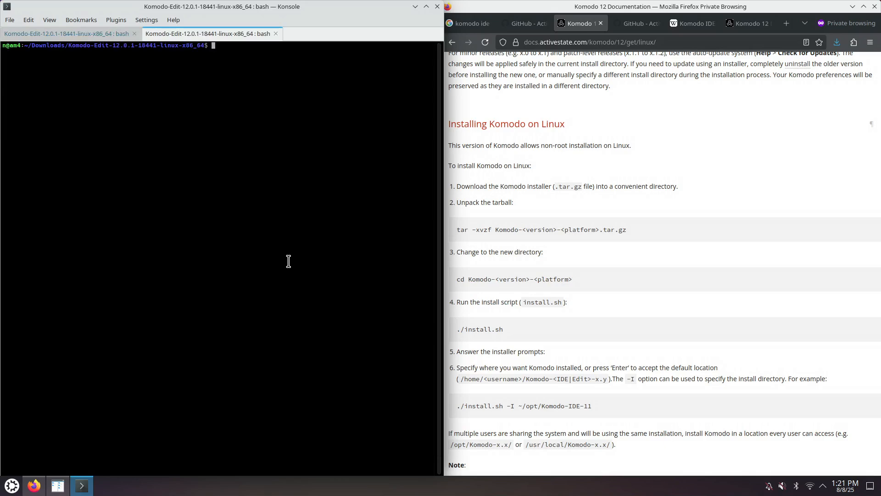
pyautogui.hotkey('ctrl', '+')
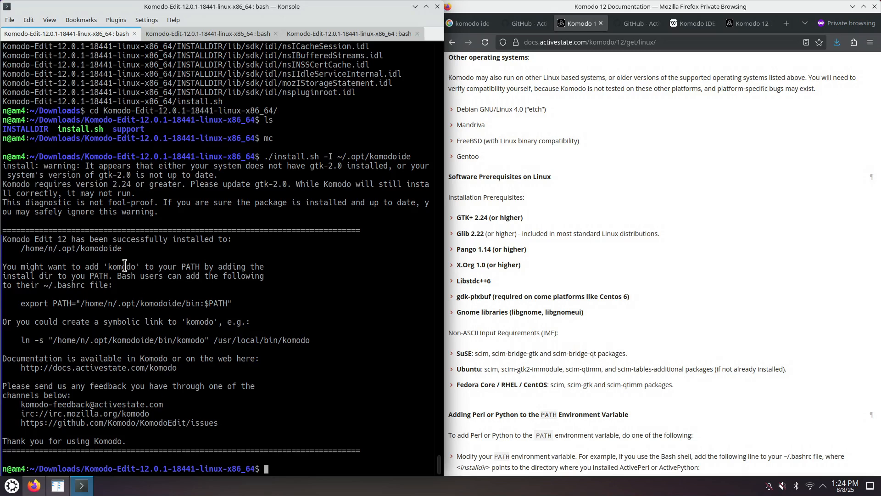
pyautogui.moveTo(108, 265); pyautogui.dragTo(136, 265)
pyautogui.click(303, 34)
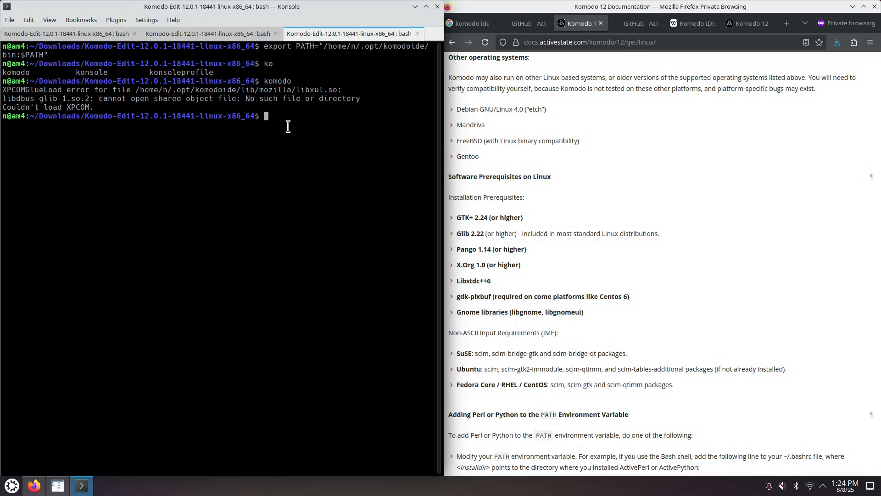
# - Switch to a root shell with sudo su, entering the account password, and run apt-file update
pyautogui.write('sudo su')
pyautogui.press('Return')
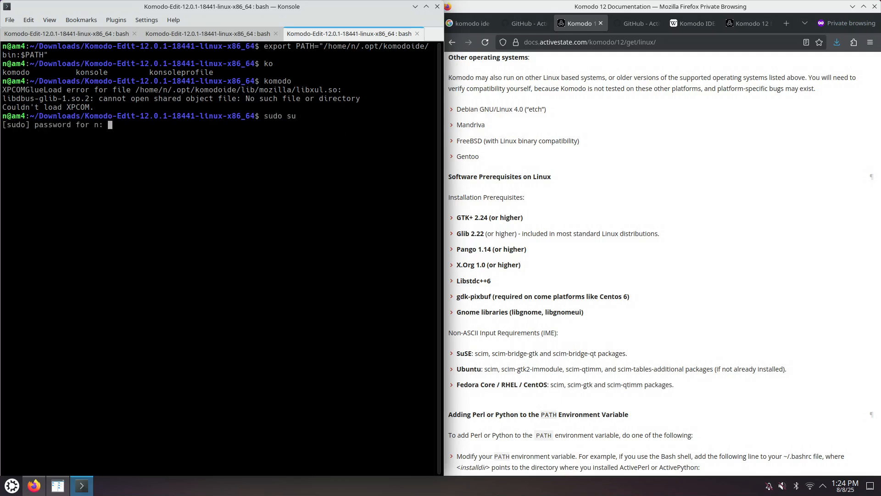
pyautogui.press('Return')
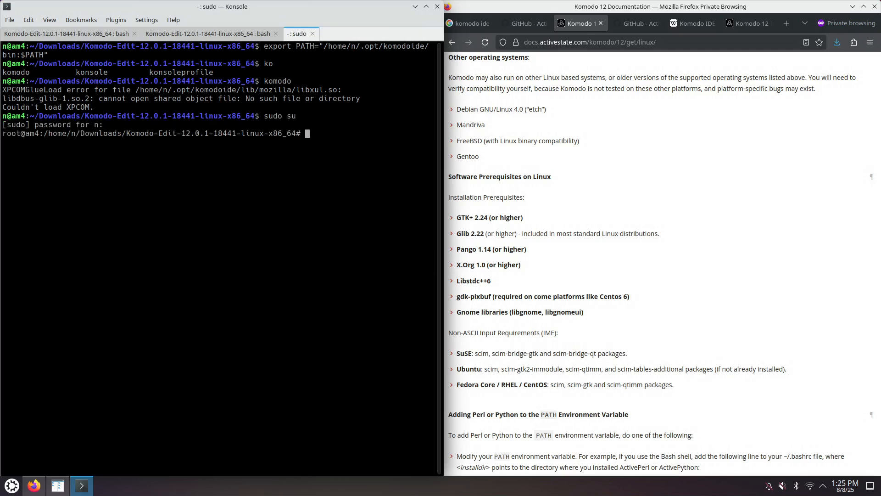
pyautogui.write('apt-file update')
pyautogui.press('Return')
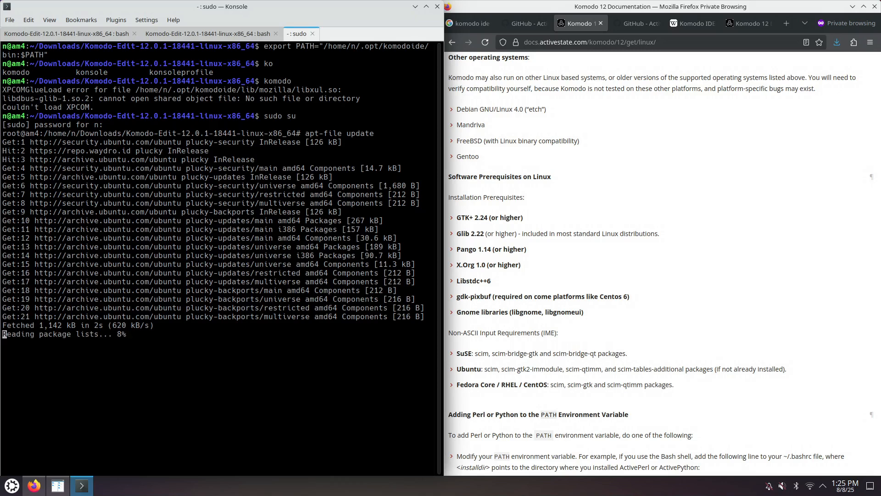
# - Copy the missing library name libdbus-glib-1.so.2 from the error and search for it with apt-file search -i
pyautogui.moveTo(3, 99); pyautogui.dragTo(92, 98)
pyautogui.rightClick(81, 98)
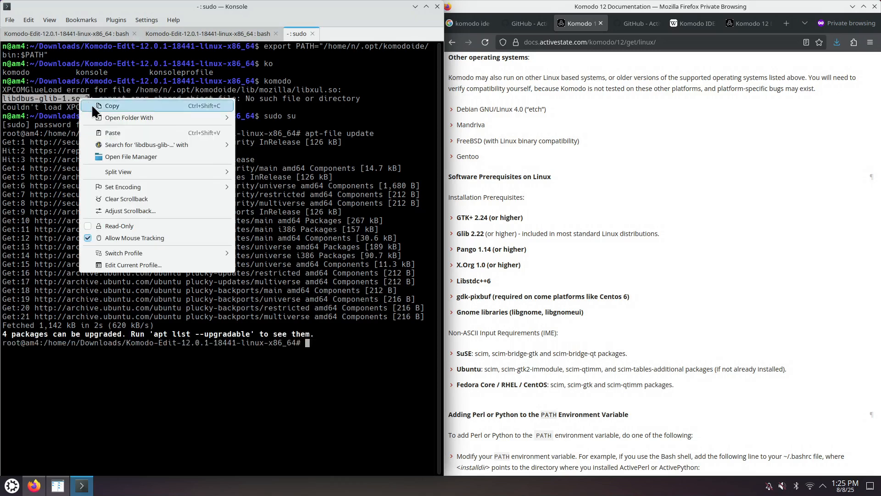
pyautogui.click(94, 106)
pyautogui.click(361, 348)
pyautogui.write('apt')
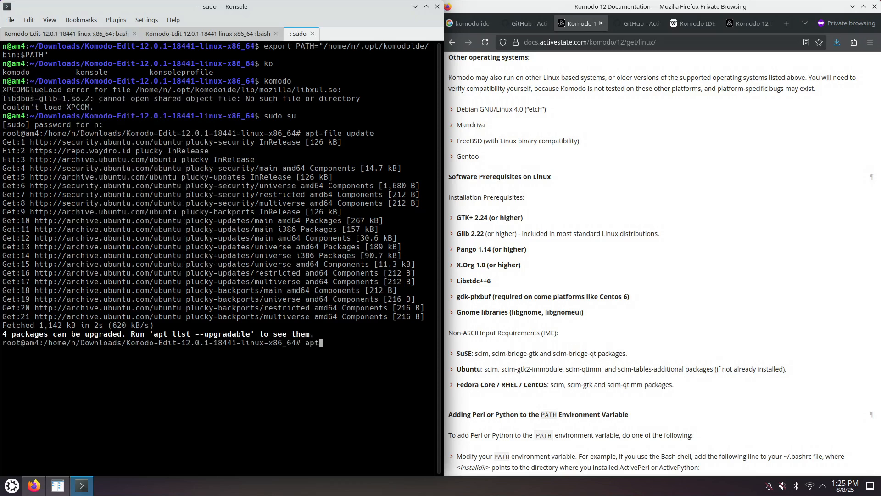
pyautogui.write('-file search -i')
pyautogui.hotkey('ctrl', 'shift', 'v')
pyautogui.press('Return')
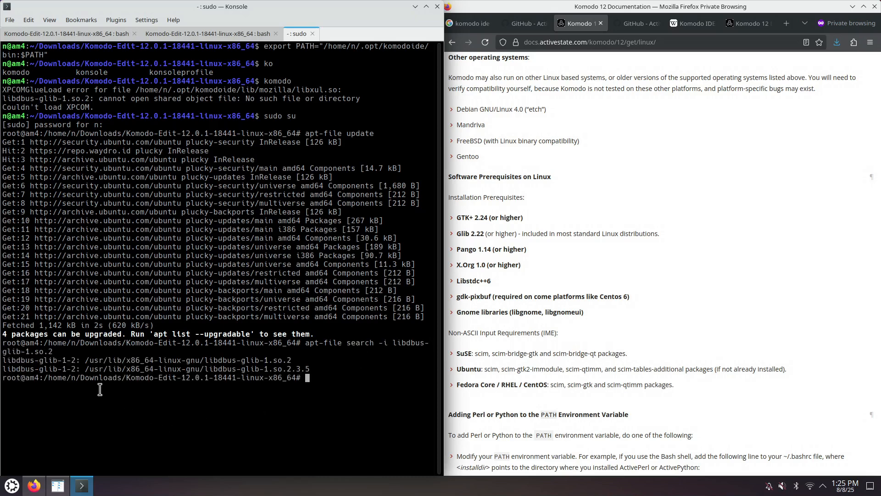
# - Install the libdbus-glib-1-2 package with apt install
pyautogui.moveTo(74, 360); pyautogui.dragTo(2, 364)
pyautogui.write('apt install')
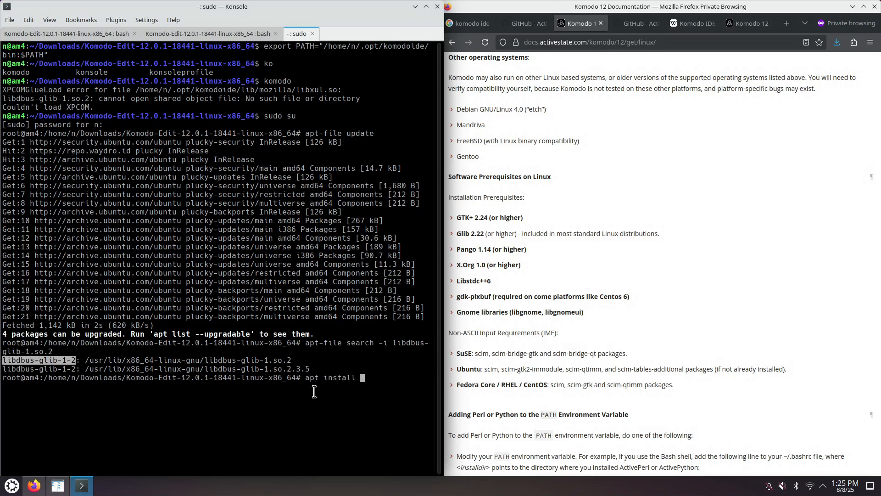
pyautogui.middleClick(384, 382)
pyautogui.press('Return')
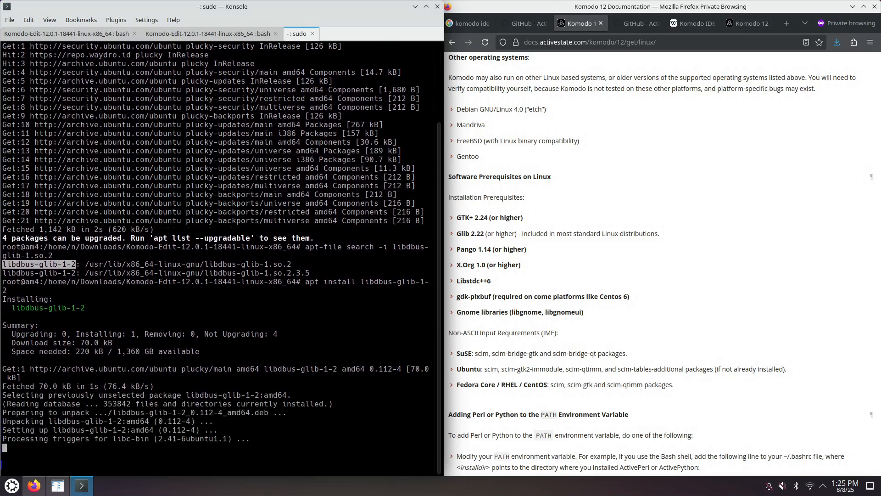
# - Select the suggested ln -s symbolic link command in the installer output tab and switch back to the second tab
pyautogui.click(224, 38)
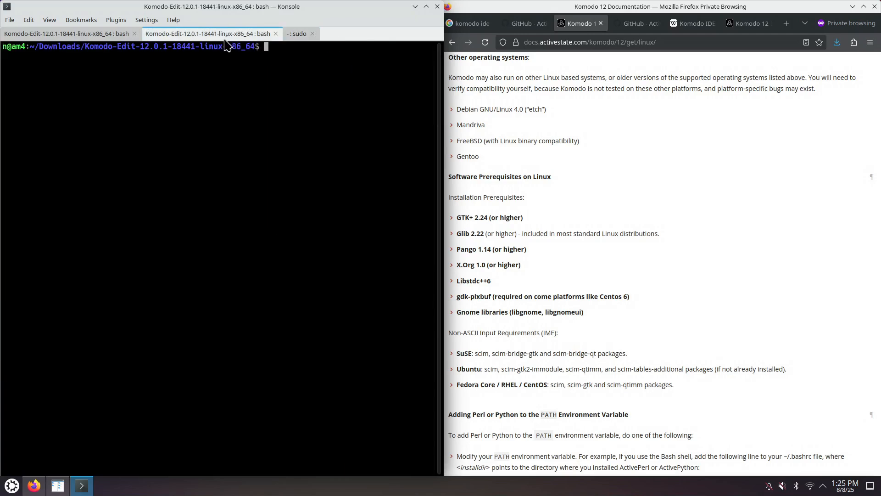
pyautogui.click(94, 34)
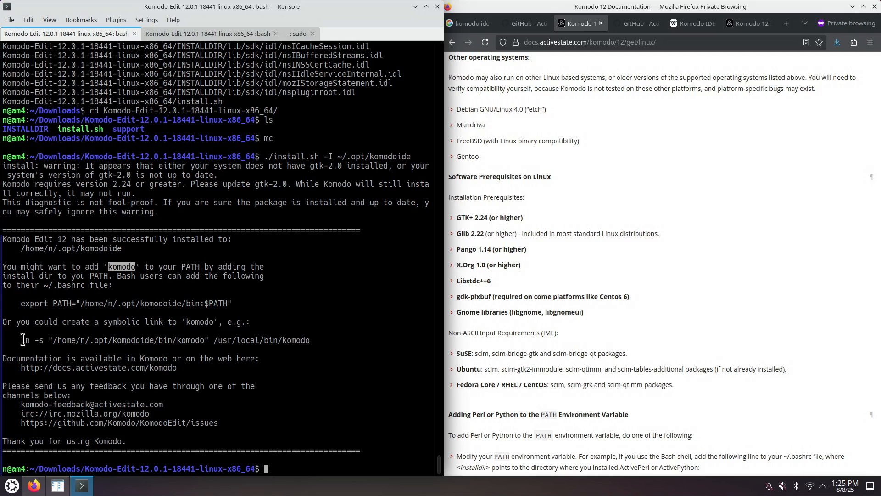
pyautogui.moveTo(21, 339); pyautogui.dragTo(210, 340)
pyautogui.hotkey('ctrl', 'c')
pyautogui.click(186, 39)
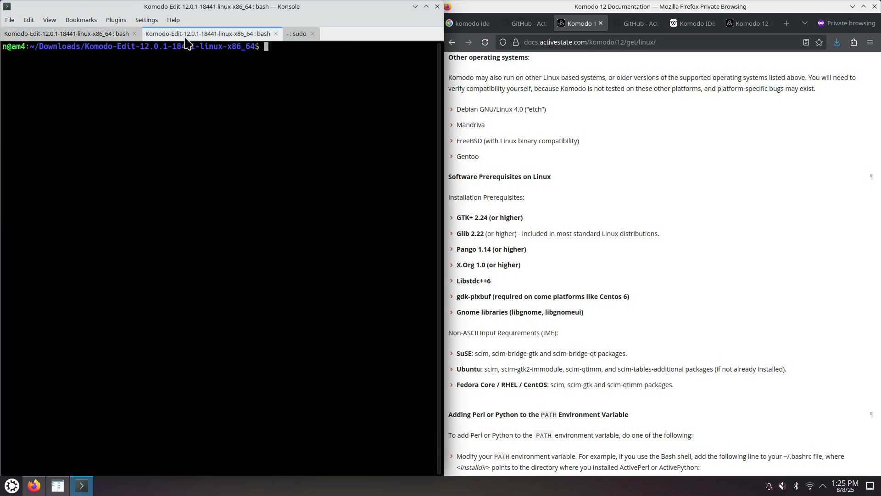
# - Create a symbolic link from the installed komodo launcher into the user's .local/bin directory with ln -s
pyautogui.middleClick(277, 118)
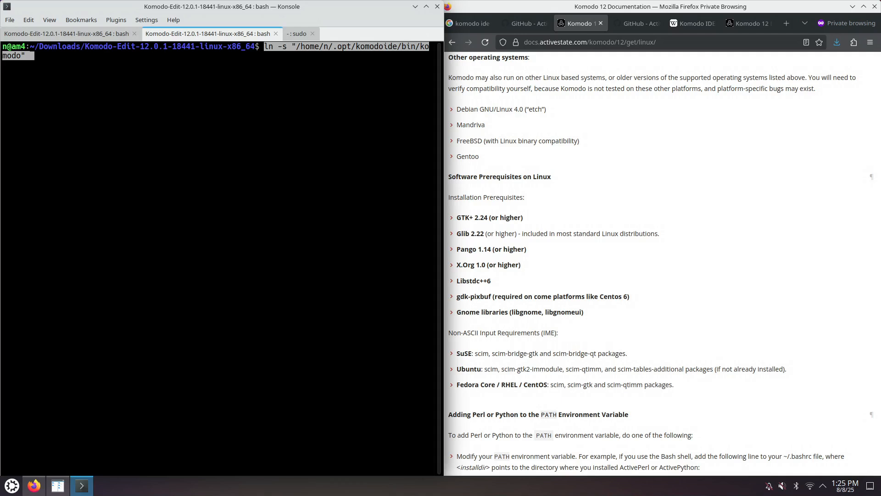
pyautogui.write('/home/')
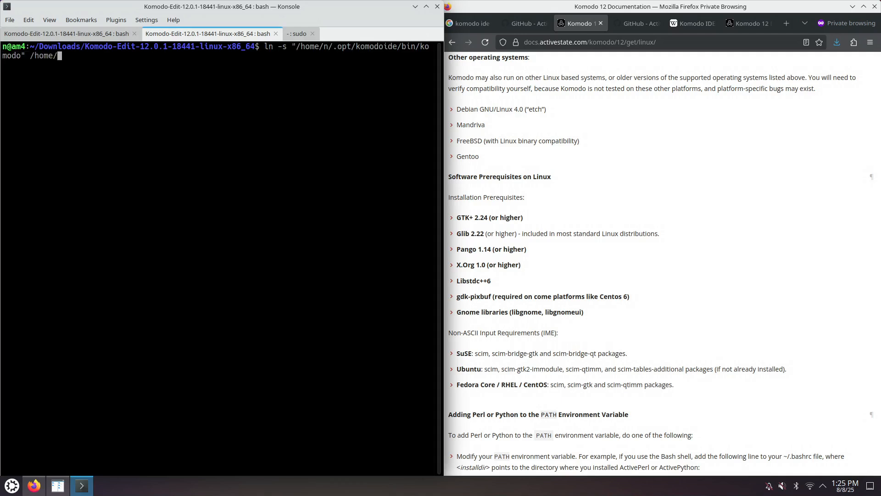
pyautogui.write('n/.local/')
pyautogui.click(106, 35)
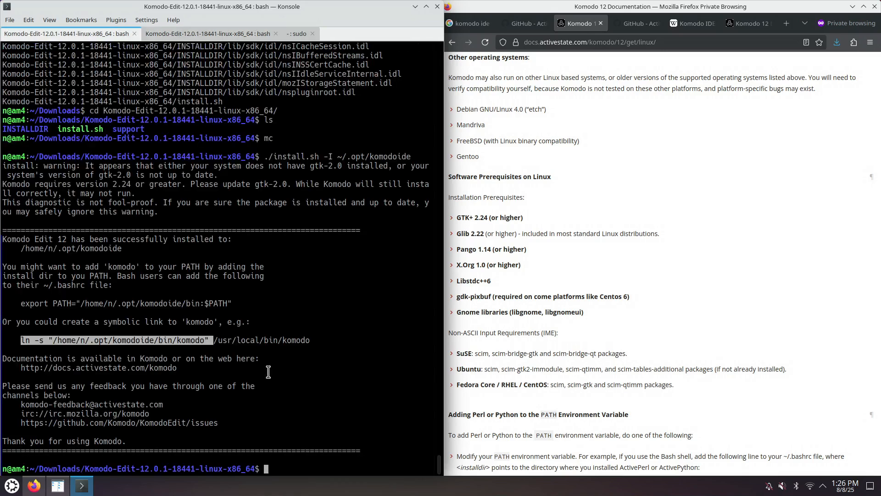
pyautogui.click(172, 36)
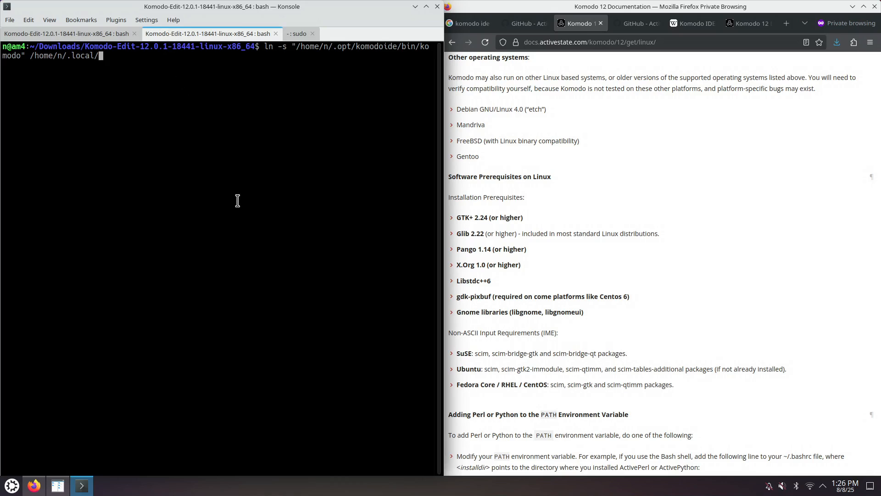
pyautogui.write('bin')
pyautogui.click(117, 35)
pyautogui.click(182, 37)
pyautogui.press('Return')
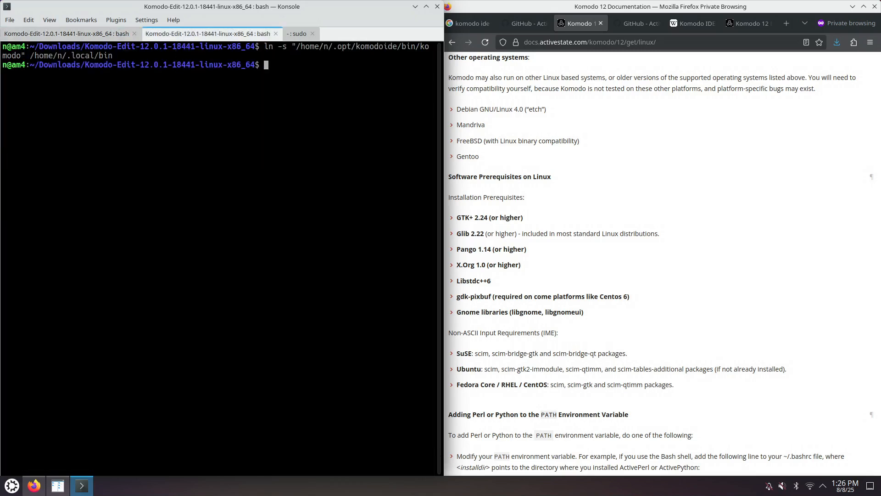
# - Run the komodo command in the second terminal tab to test the launcher
pyautogui.click(297, 34)
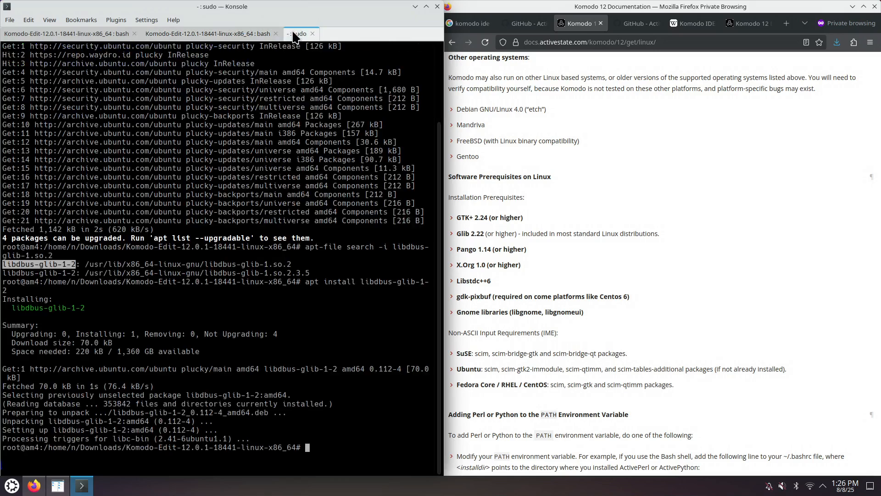
pyautogui.click(229, 35)
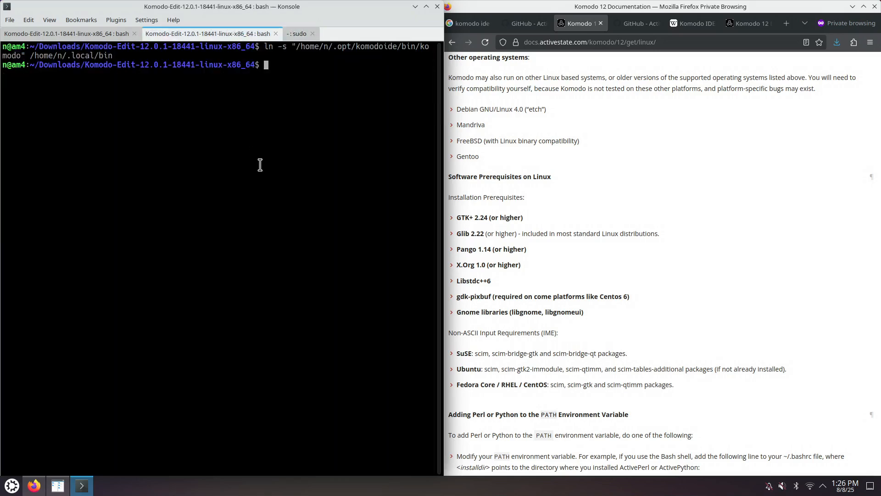
pyautogui.write('komodo')
pyautogui.press('Return')
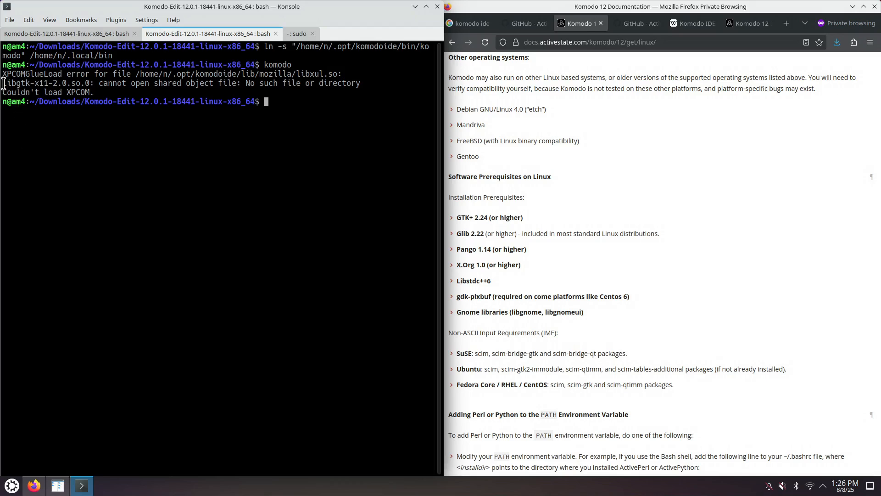
# - Copy the missing library name libgtk-x11-2.0.so.0 from the error and search for it with apt-file search -i in the root shell
pyautogui.moveTo(4, 83); pyautogui.dragTo(92, 81)
pyautogui.rightClick(80, 78)
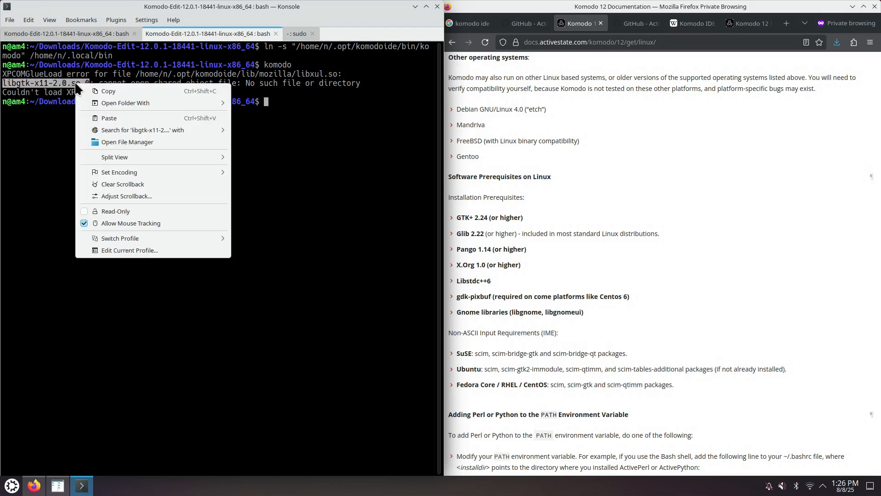
pyautogui.click(96, 89)
pyautogui.click(296, 33)
pyautogui.press('Up')
pyautogui.press('Up')
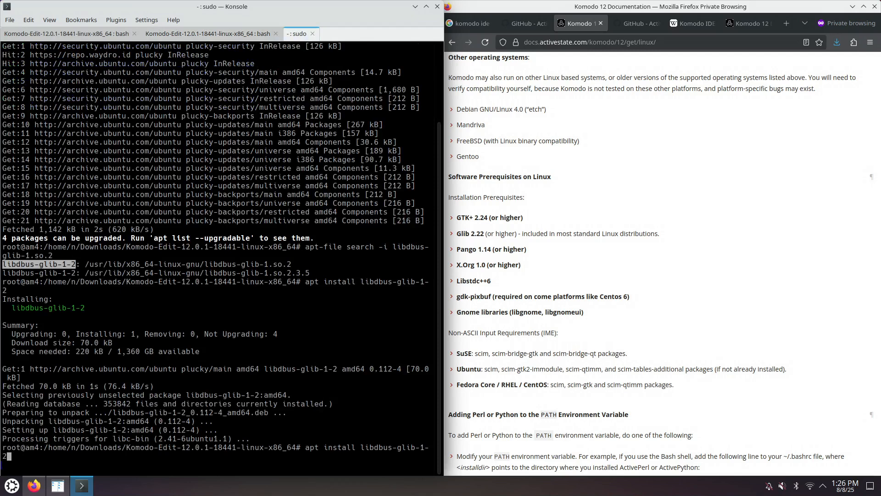
pyautogui.press('BackSpace')
pyautogui.press('BackSpace')
pyautogui.press('BackSpace')
pyautogui.press('BackSpace')
pyautogui.press('BackSpace')
pyautogui.press('BackSpace')
pyautogui.press('BackSpace')
pyautogui.press('BackSpace')
pyautogui.press('BackSpace')
pyautogui.press('BackSpace')
pyautogui.press('BackSpace')
pyautogui.press('BackSpace')
pyautogui.press('BackSpace')
pyautogui.press('BackSpace')
pyautogui.press('BackSpace')
pyautogui.press('BackSpace')
pyautogui.press('BackSpace')
pyautogui.press('BackSpace')
pyautogui.press('BackSpace')
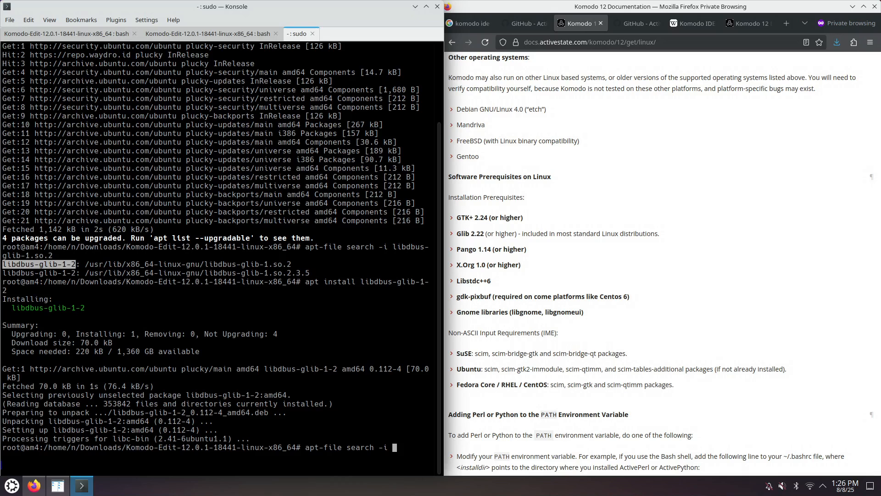
pyautogui.hotkey('ctrl', 'shift', 'v')
pyautogui.press('Return')
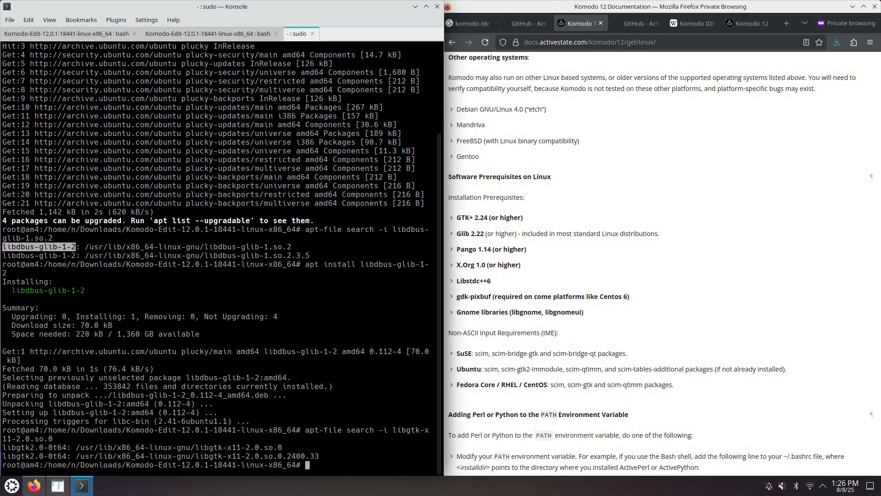
# - Install the libgtk2.0-0t64 package with apt install, accepting its dependencies
pyautogui.click(65, 446)
pyautogui.moveTo(66, 446); pyautogui.dragTo(2, 446)
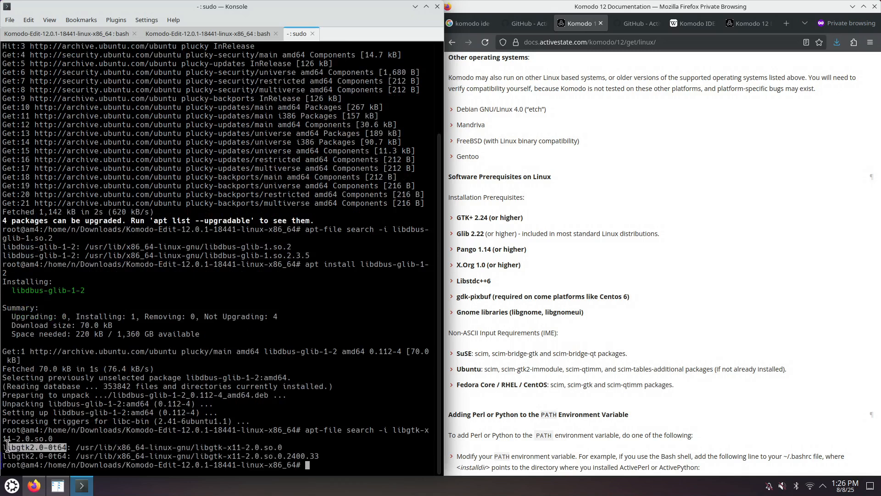
pyautogui.rightClick(26, 444)
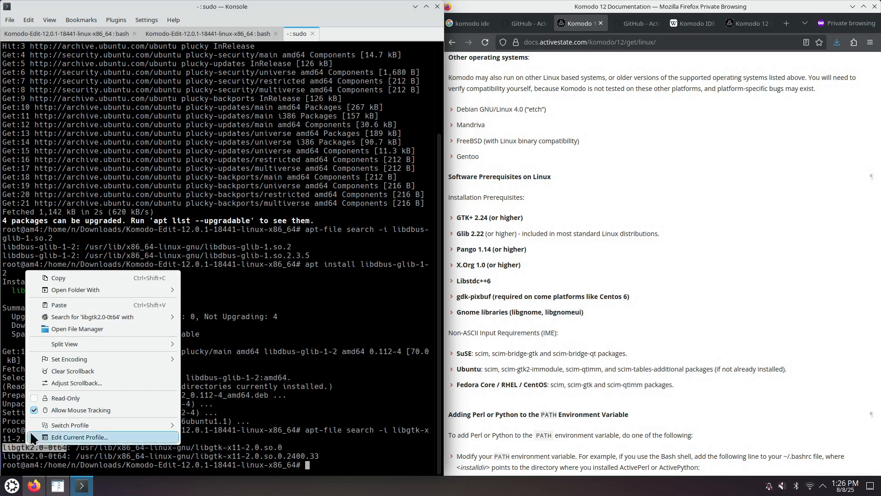
pyautogui.click(71, 290)
pyautogui.click(327, 454)
pyautogui.write('apt inst')
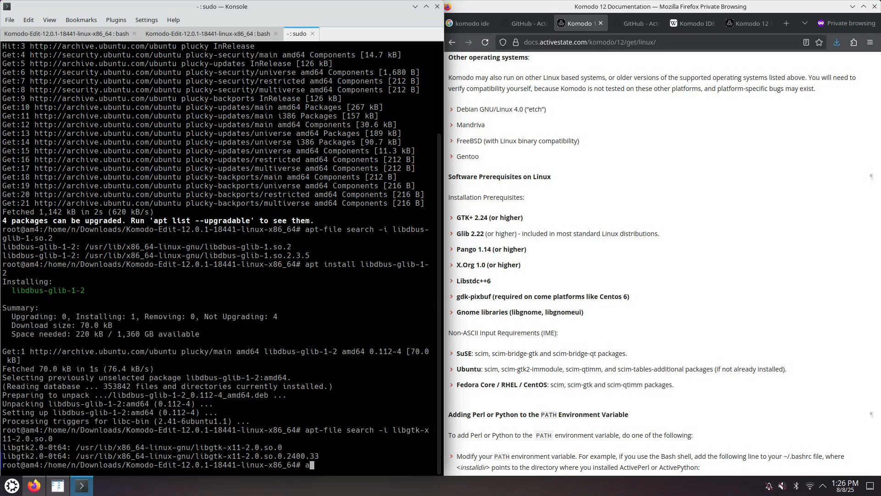
pyautogui.write('all')
pyautogui.middleClick(391, 453)
pyautogui.press('Return')
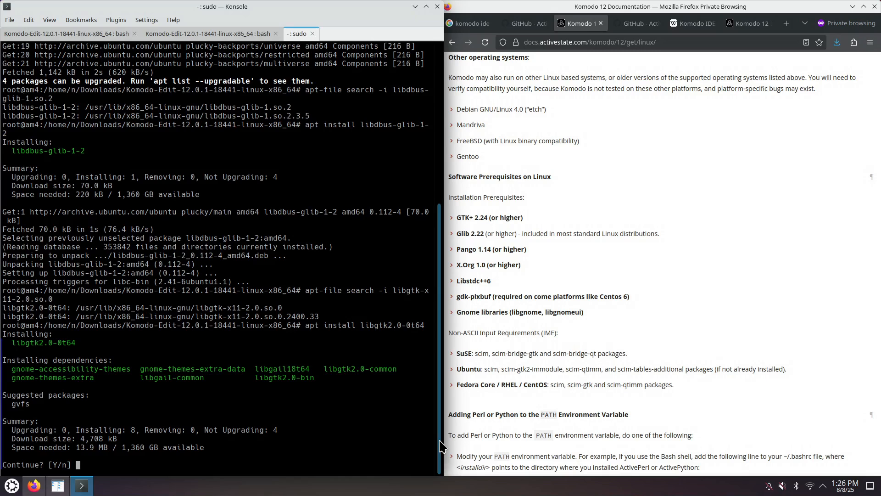
pyautogui.press('Return')
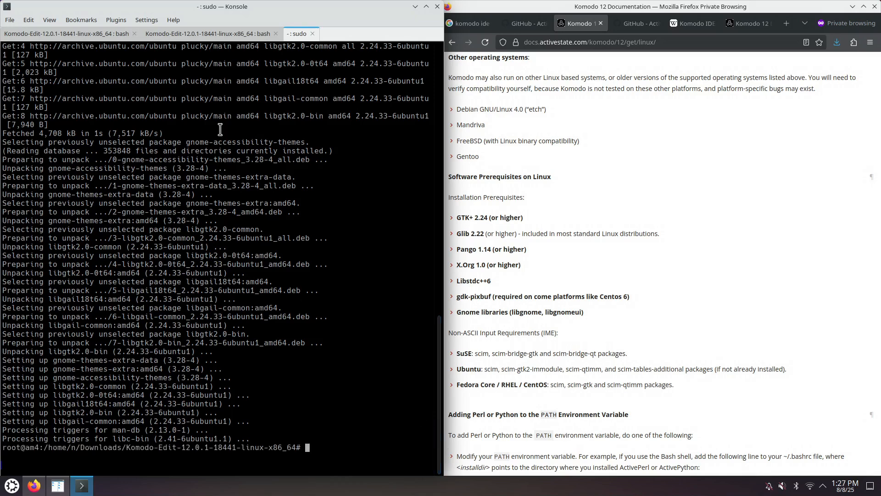
# - Launch komodo again from the second terminal tab
pyautogui.click(183, 35)
pyautogui.write('komodo')
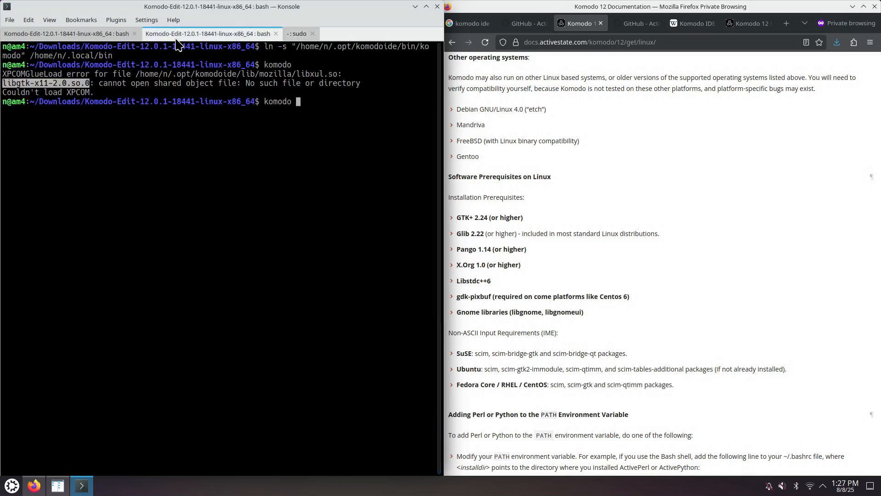
pyautogui.press('Return')
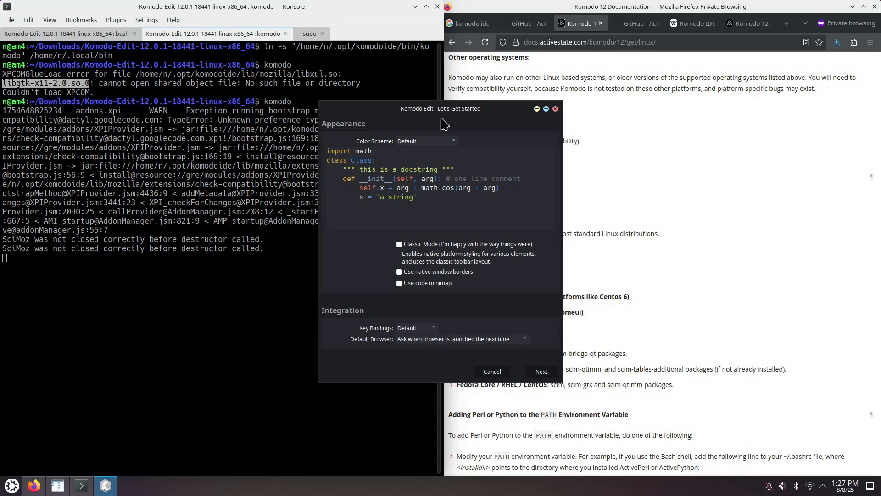
# - In the Let's Get Started window, enable the code minimap and set key bindings to VSCode
pyautogui.moveTo(439, 111); pyautogui.dragTo(478, 156)
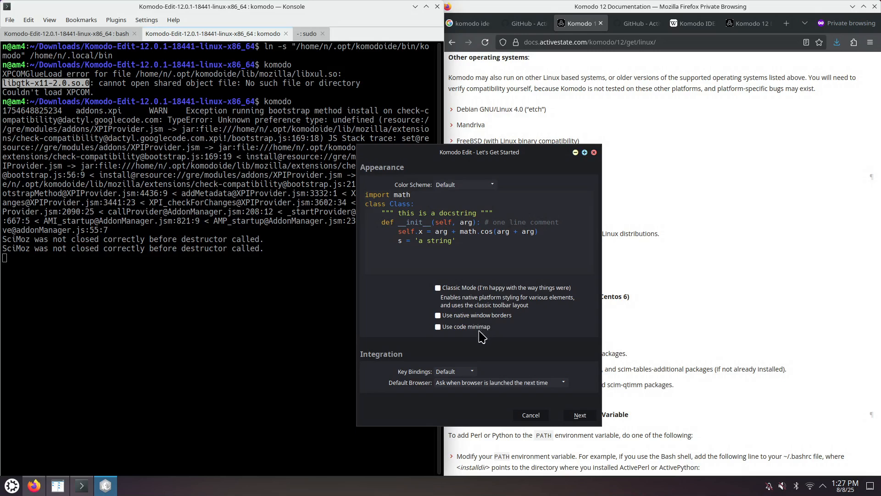
pyautogui.click(440, 328)
pyautogui.click(470, 372)
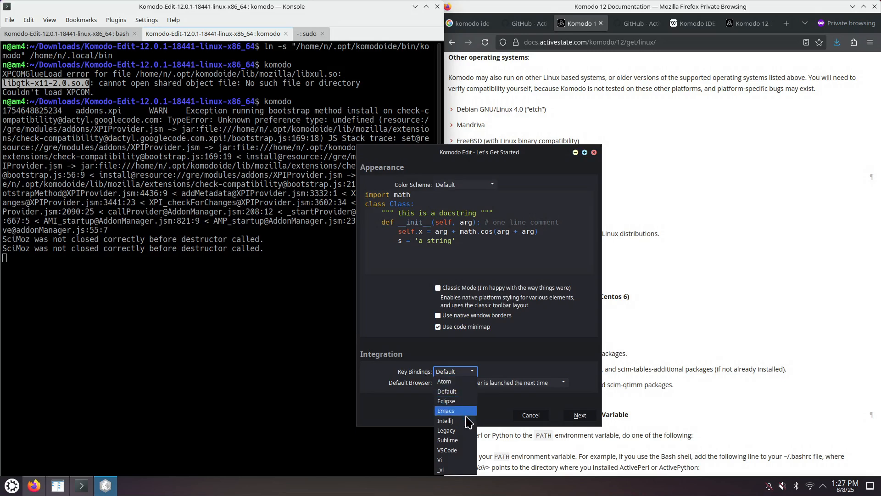
pyautogui.click(459, 451)
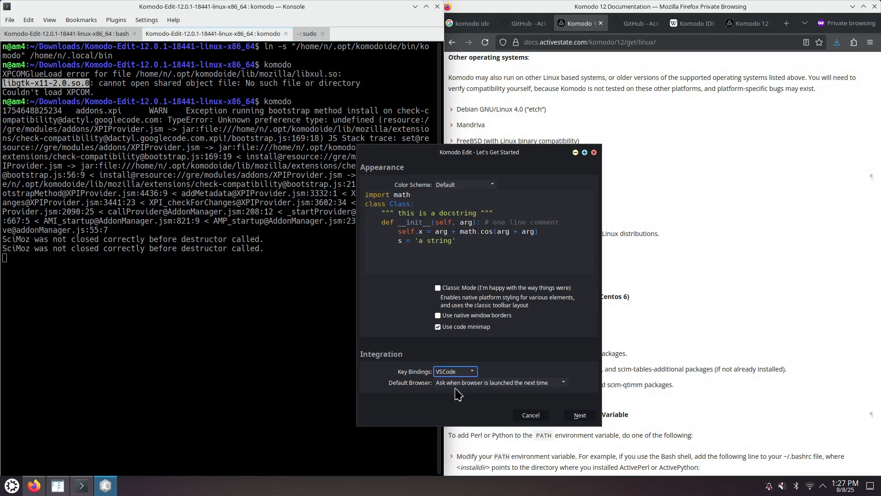
# - Check the /usr/bin/firefox file with ls -la in the root shell
pyautogui.click(552, 389)
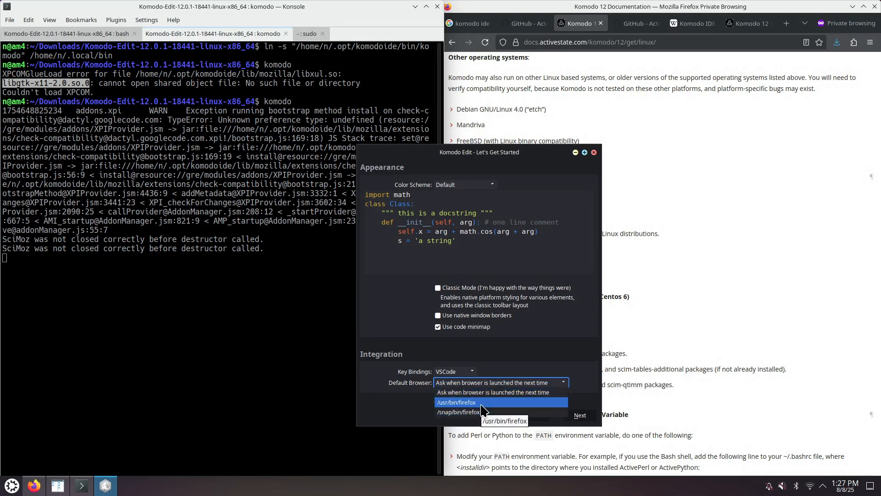
pyautogui.click(308, 35)
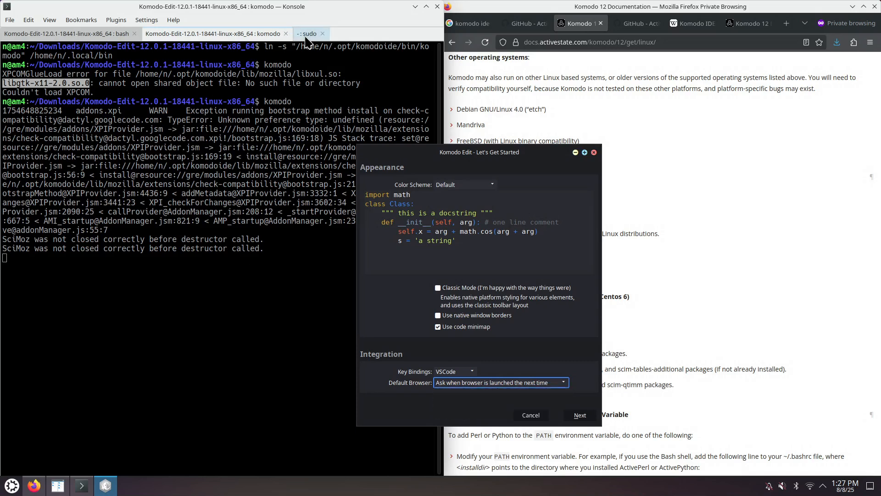
pyautogui.click(307, 35)
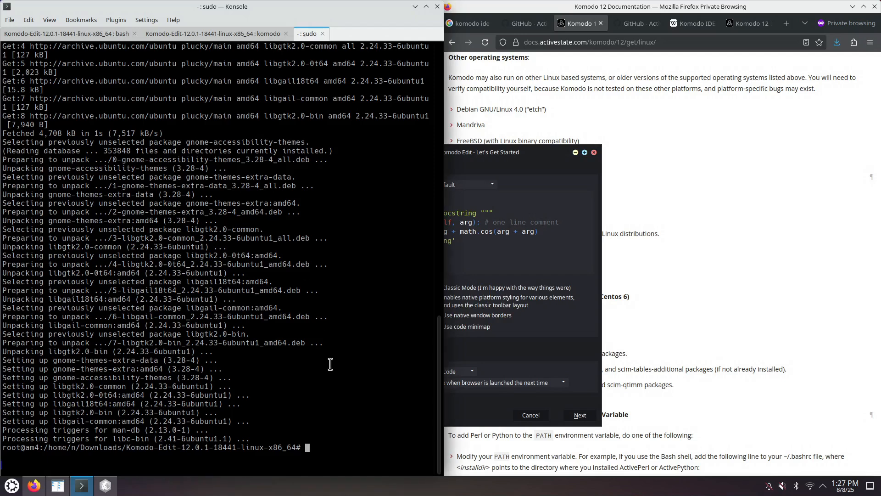
pyautogui.write('ls -la /usr/bin/fir')
pyautogui.press('Tab')
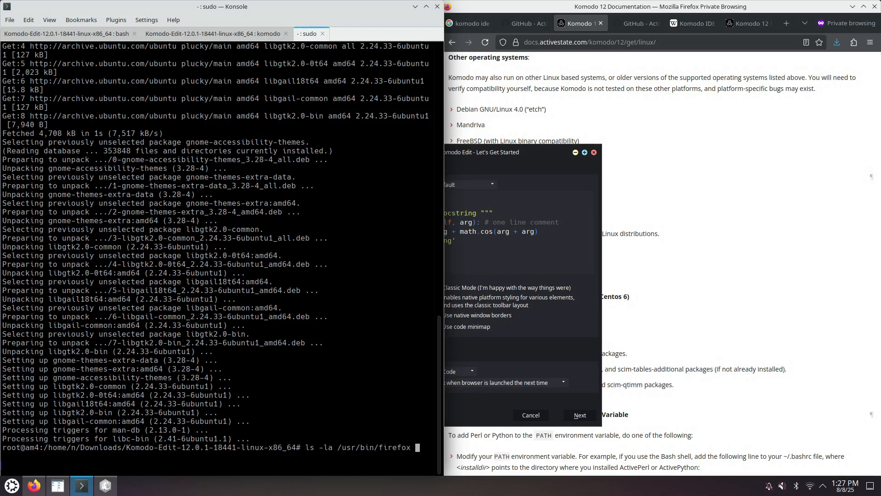
pyautogui.press('Return')
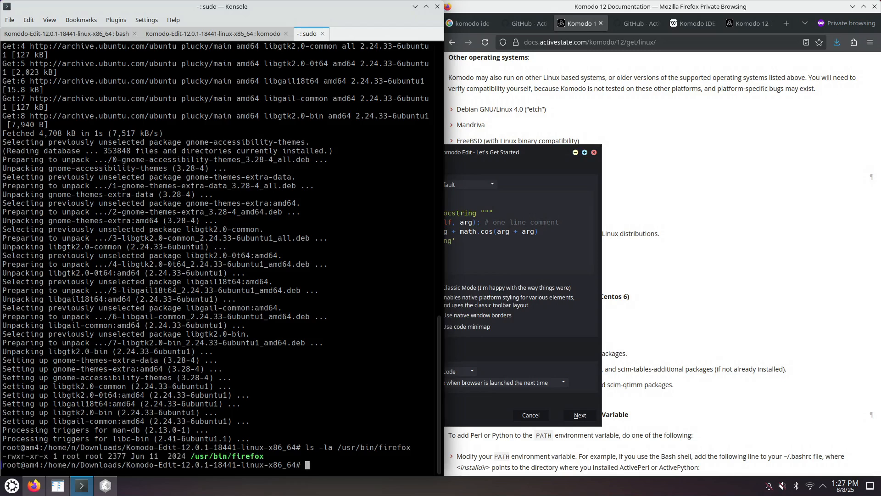
# - Set the default browser to /usr/bin/firefox and continue to the next setup page
pyautogui.click(505, 363)
pyautogui.click(502, 383)
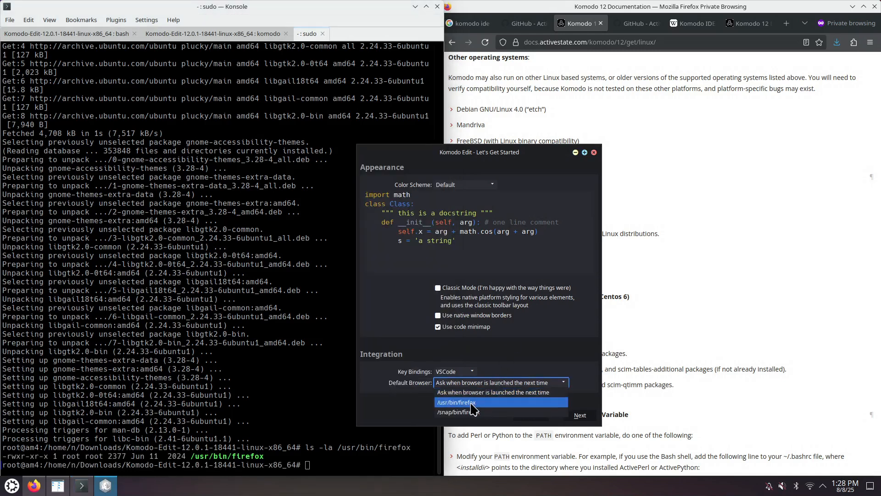
pyautogui.click(475, 403)
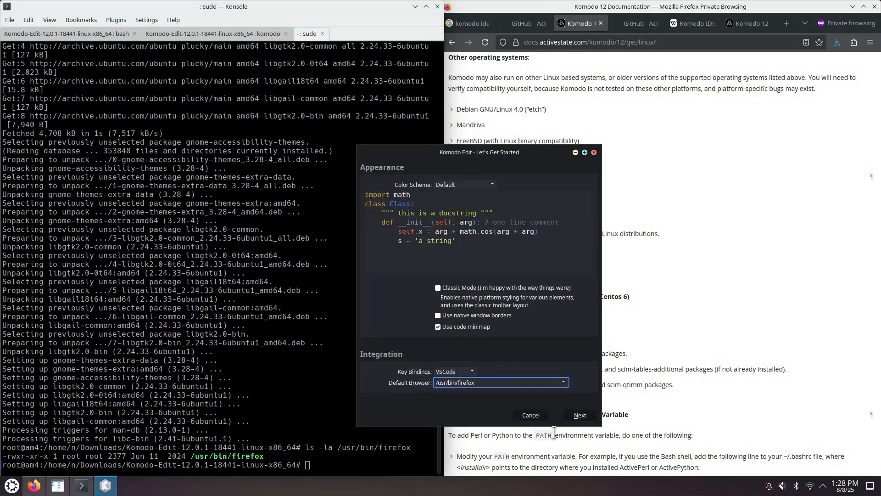
pyautogui.click(580, 415)
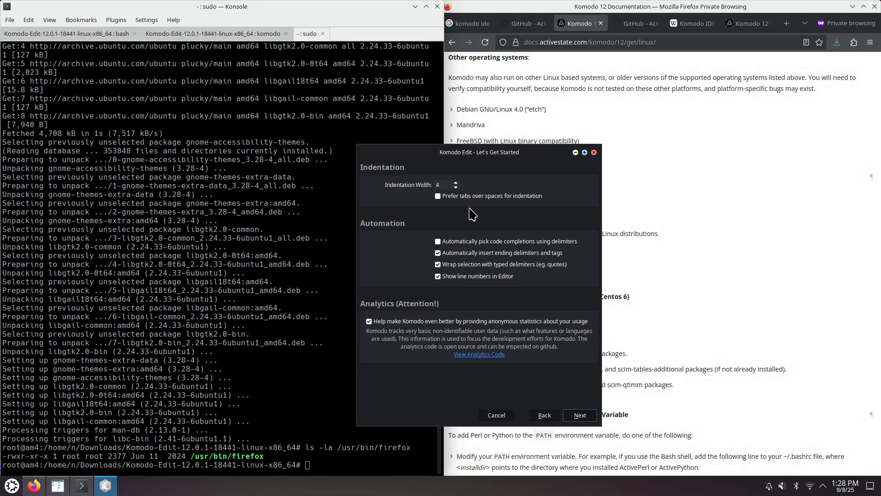
# - Turn off automatic insertion of ending delimiters and wrapping selections with typed delimiters, then continue
pyautogui.click(471, 253)
pyautogui.click(462, 267)
pyautogui.click(580, 416)
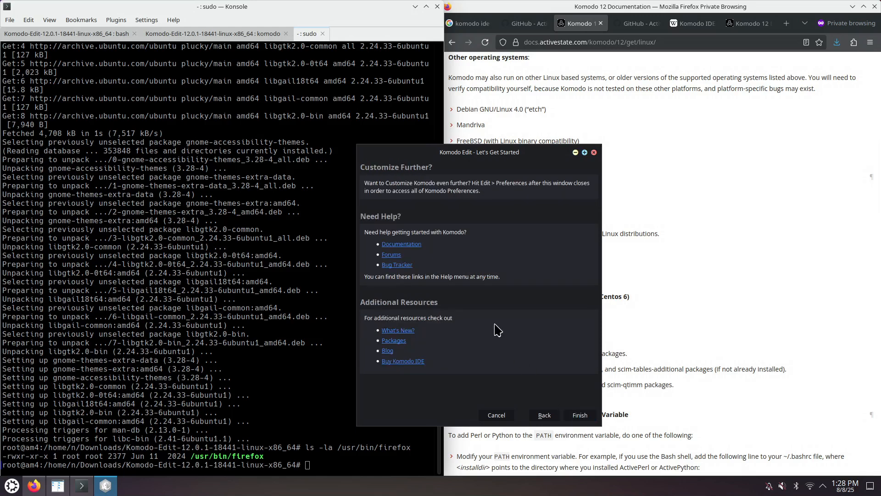
# - Finish the setup wizard and close the Komodo IDE promotion window
pyautogui.click(579, 417)
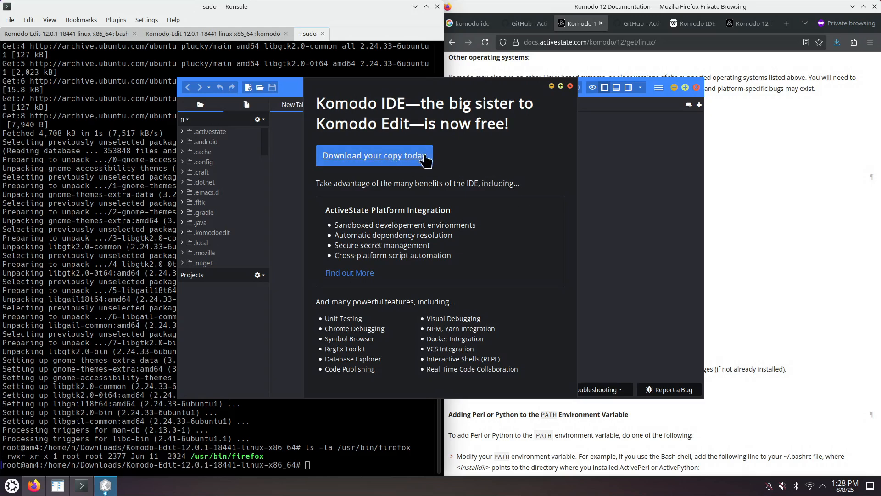
pyautogui.click(570, 86)
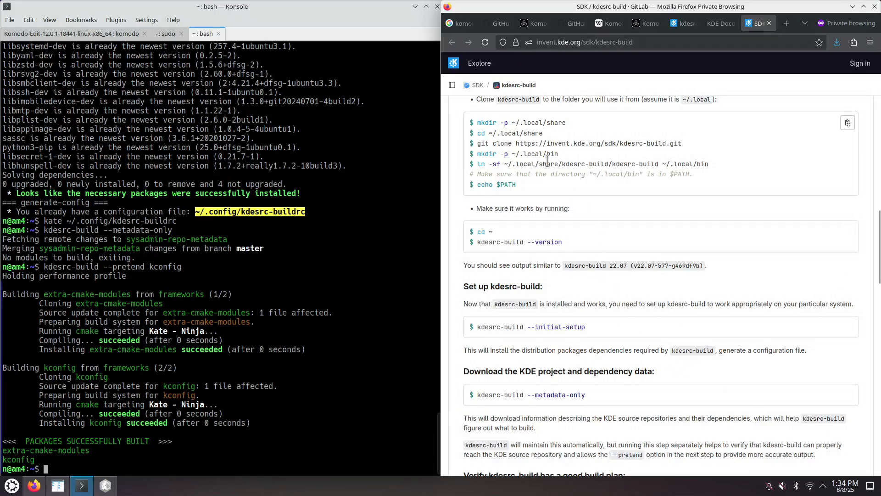
# - Select the kdesrc-build git URL in the documentation and the kdesrc-build --pretend kconfig command in the terminal
pyautogui.moveTo(516, 143); pyautogui.dragTo(682, 144)
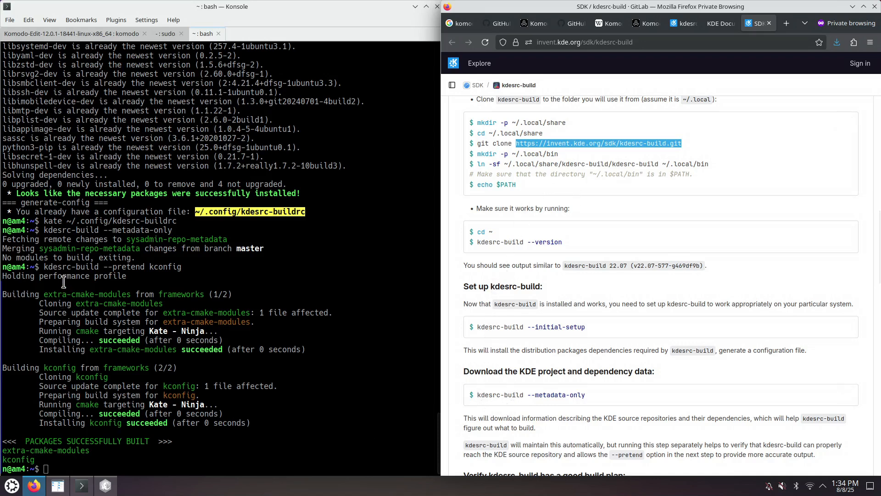
pyautogui.click(52, 266)
pyautogui.moveTo(52, 265); pyautogui.dragTo(183, 266)
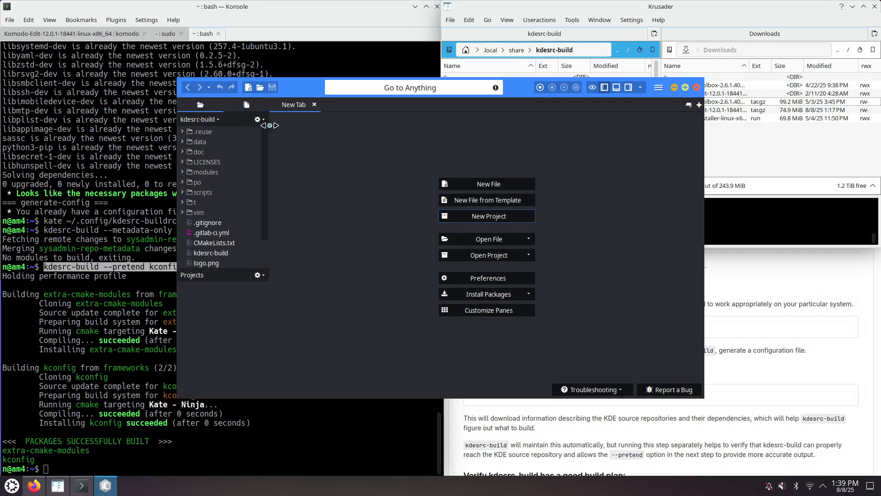
# - Create a new project named MyProject in the kdesrc-build folder and open it from the Projects pane
pyautogui.click(264, 121)
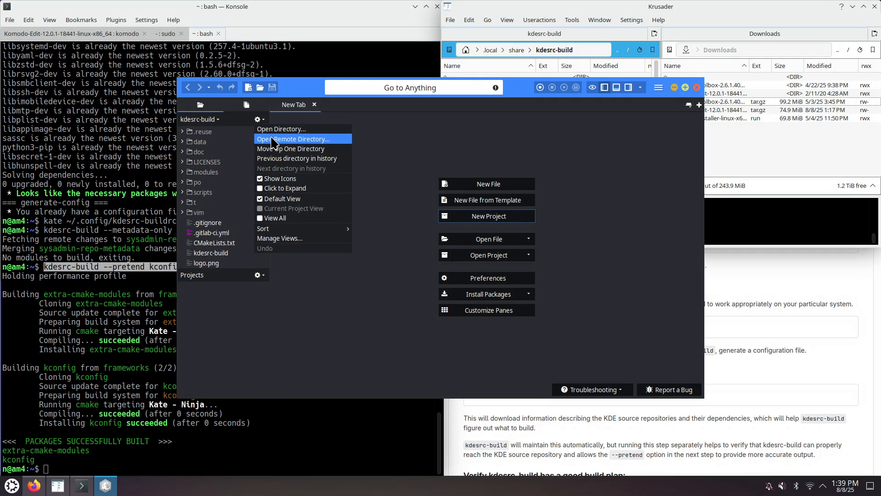
pyautogui.click(397, 309)
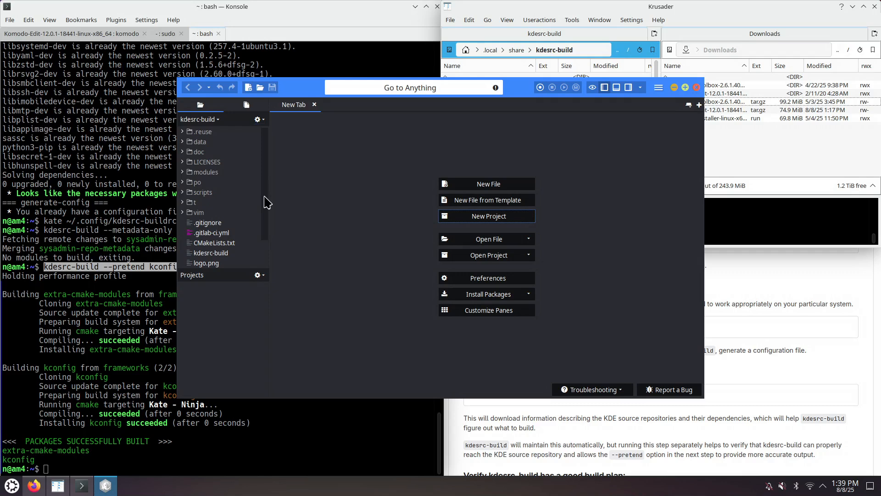
pyautogui.click(468, 217)
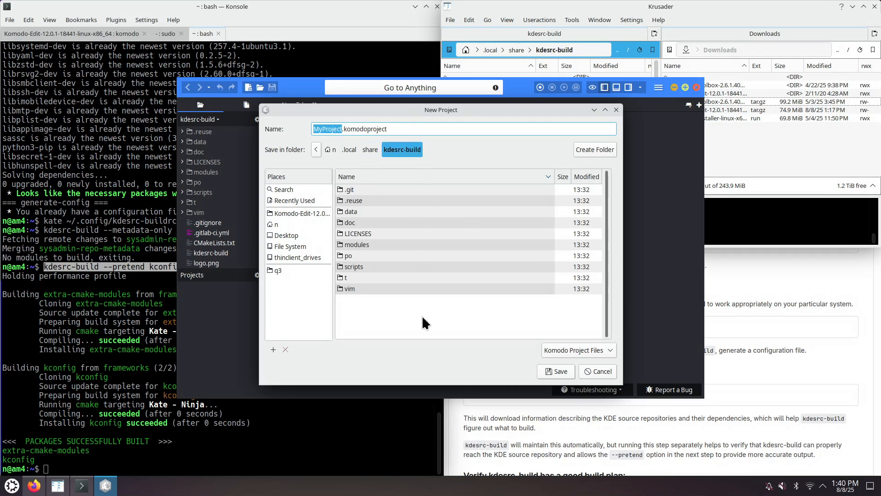
pyautogui.click(561, 372)
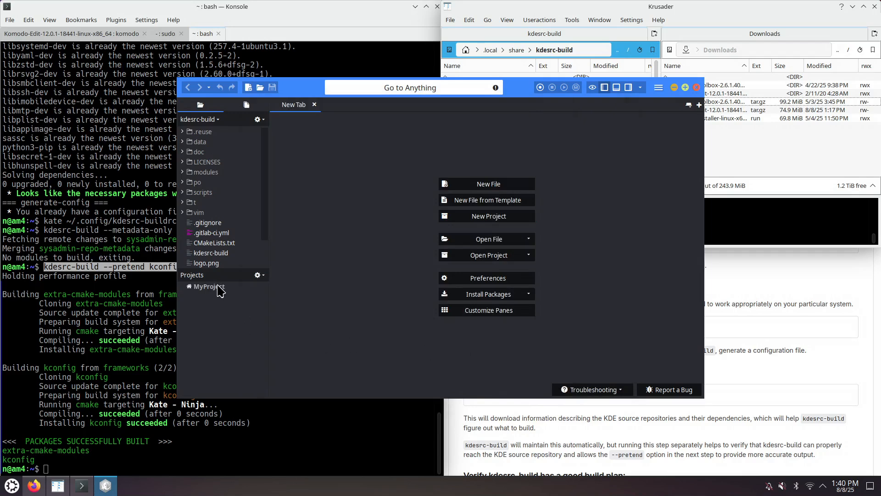
pyautogui.click(218, 287)
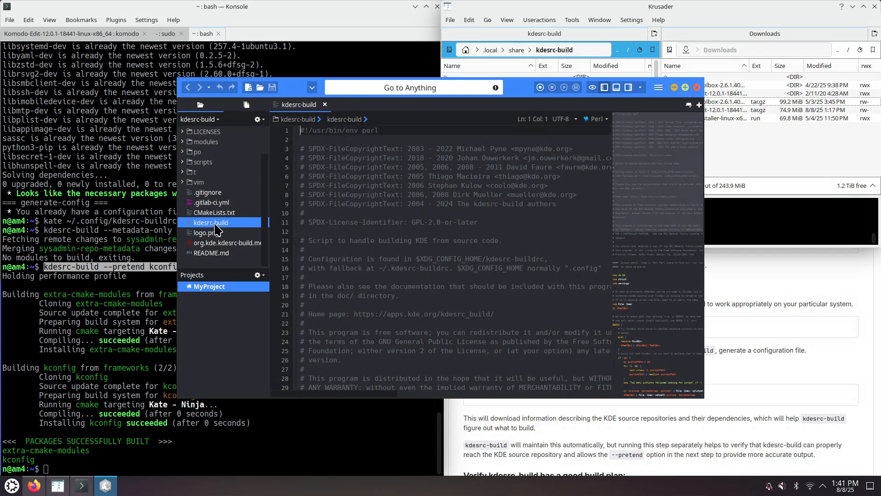
# - Turn on Show Menubar from the View > Toolbars options of the main menu
pyautogui.click(659, 88)
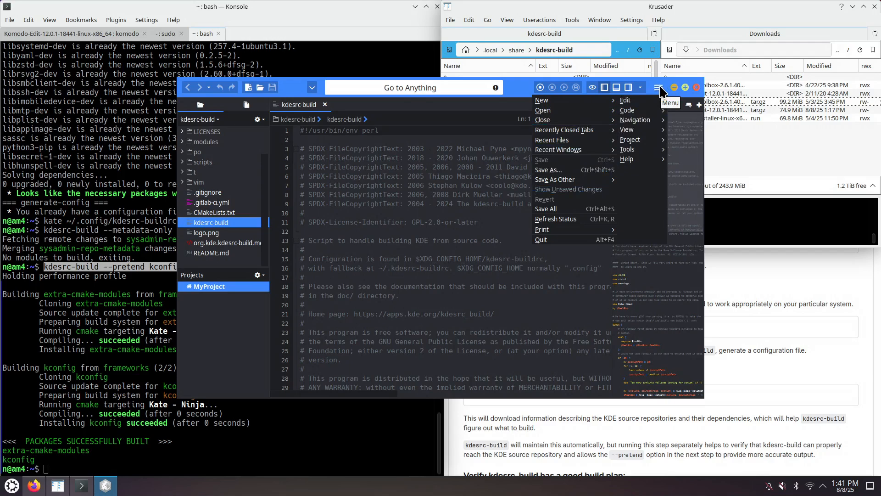
pyautogui.moveTo(636, 135)
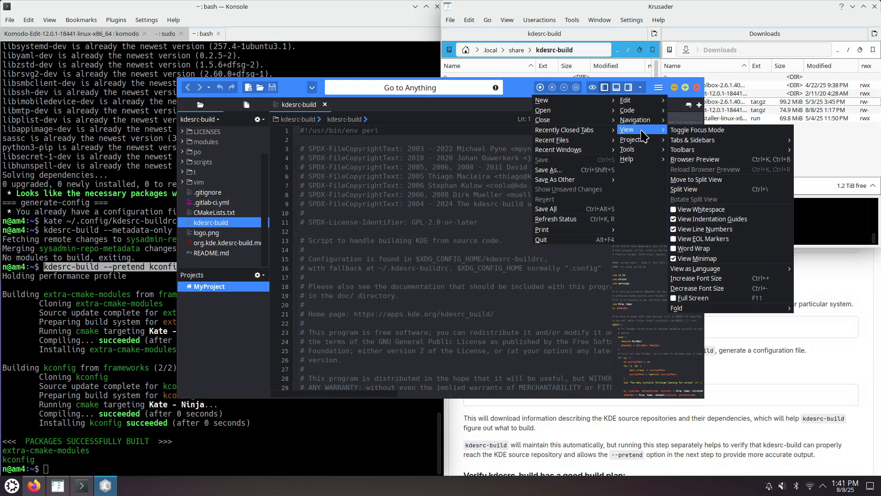
pyautogui.moveTo(689, 150)
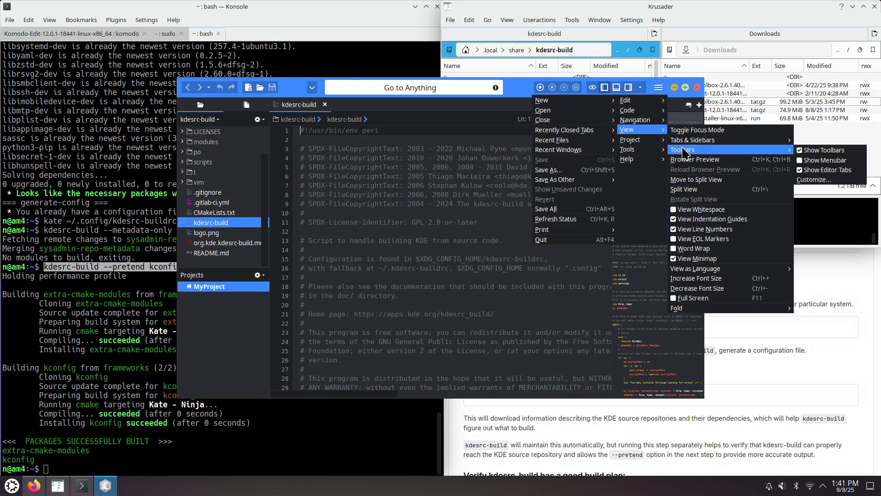
pyautogui.click(822, 161)
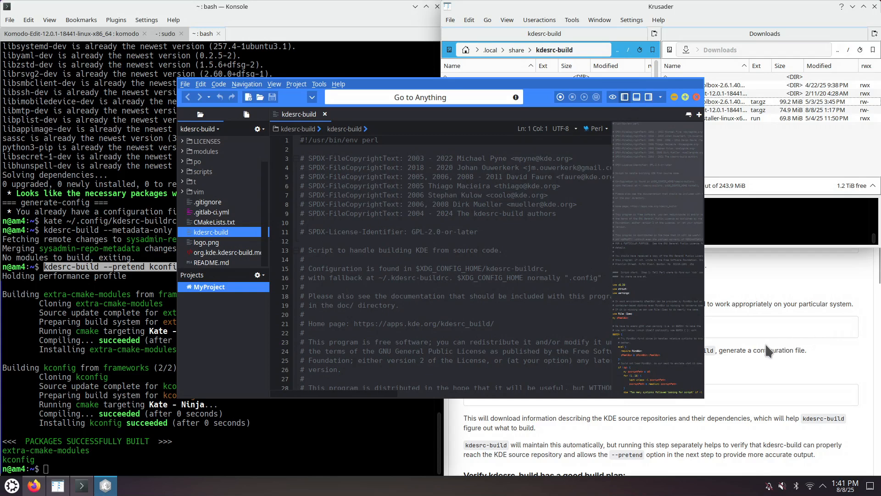
pyautogui.scroll(-7, 515, 295)
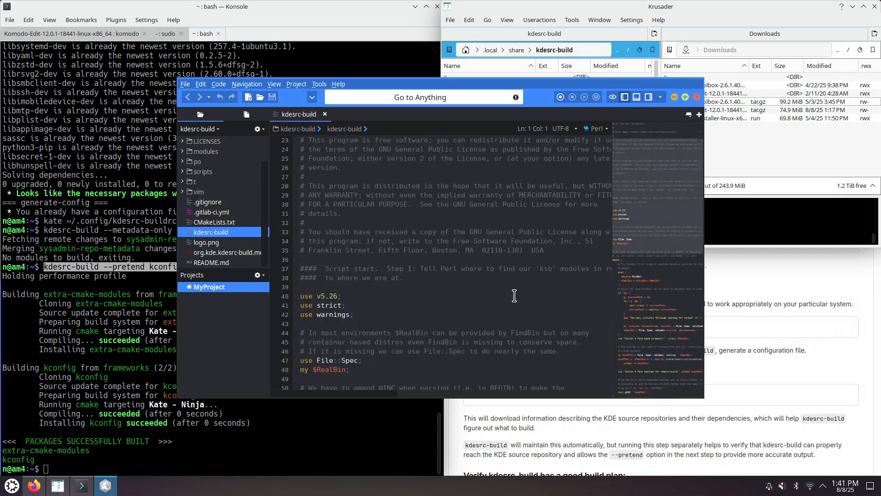
pyautogui.scroll(-7, 514, 295)
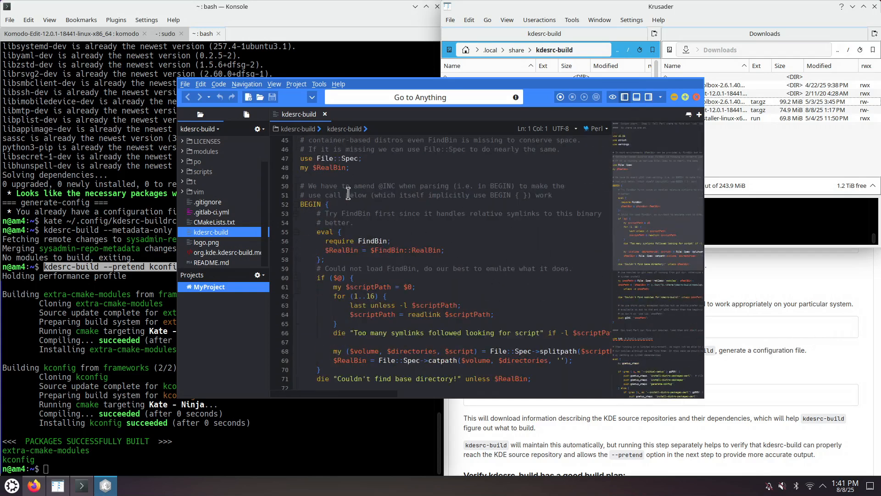
pyautogui.scroll(-10, 356, 202)
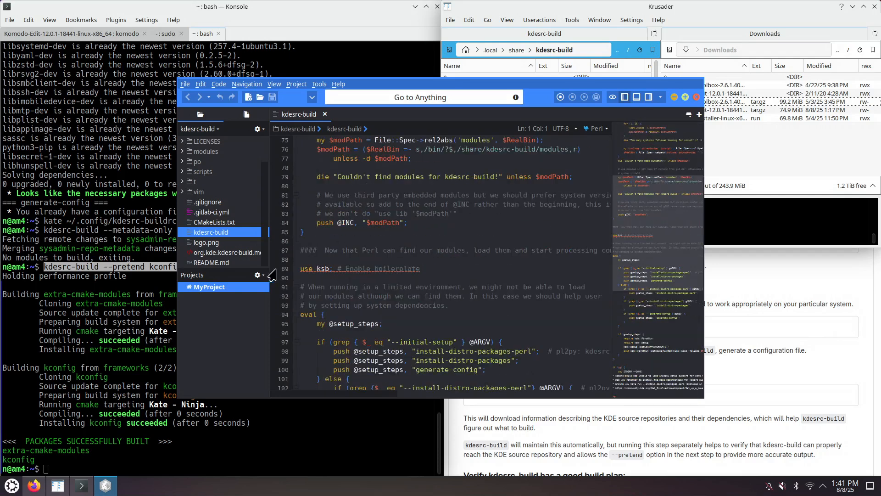
pyautogui.click(284, 268)
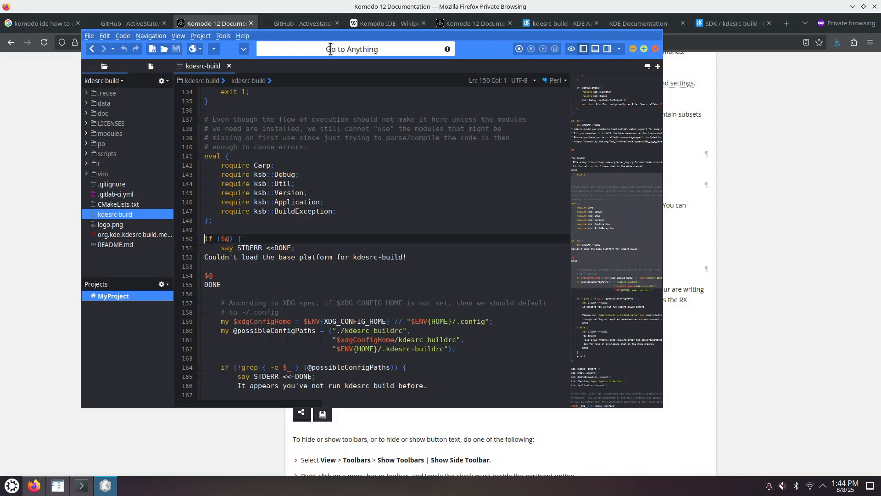
pyautogui.moveTo(470, 56); pyautogui.dragTo(5, 128)
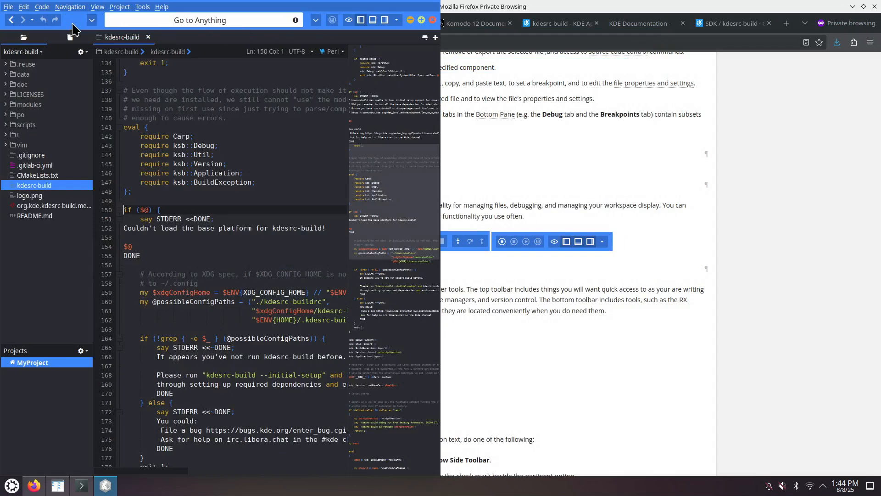
pyautogui.moveTo(68, 24); pyautogui.dragTo(250, 53)
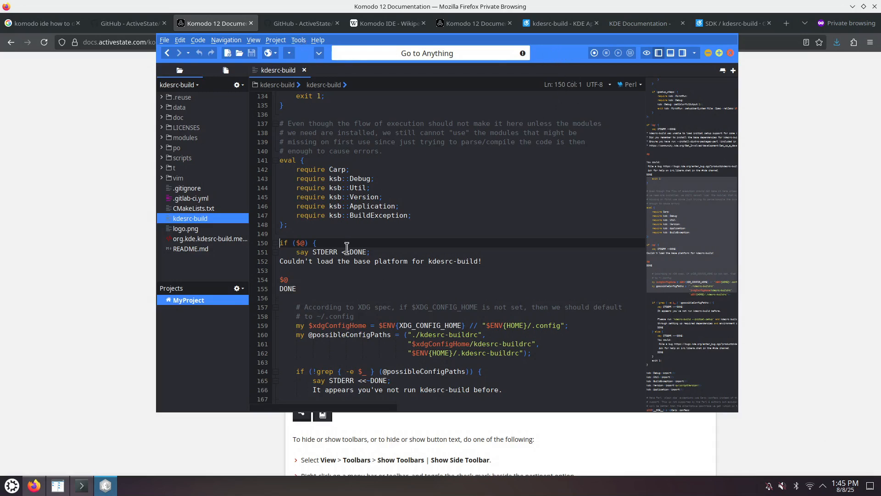
# - In Appearance preferences, enable native window borders, classic toolbar layout and statusbar below editor, then apply
pyautogui.click(179, 41)
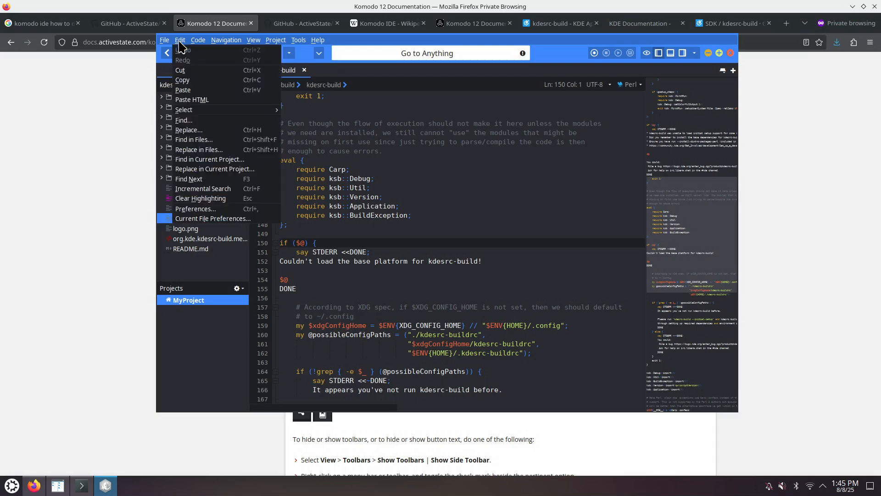
pyautogui.click(212, 210)
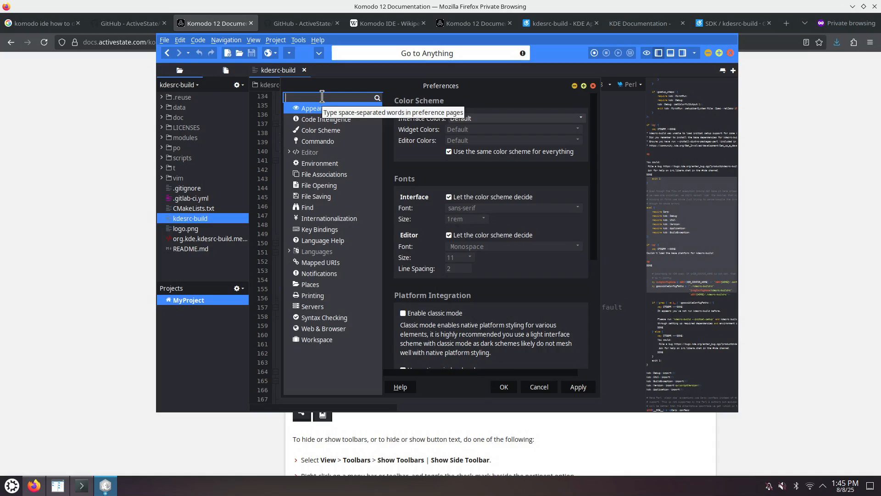
pyautogui.write('native')
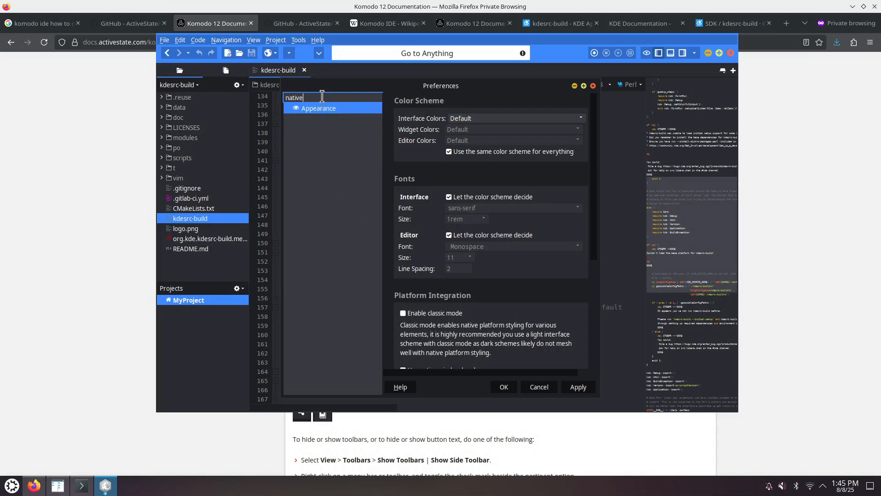
pyautogui.click(327, 112)
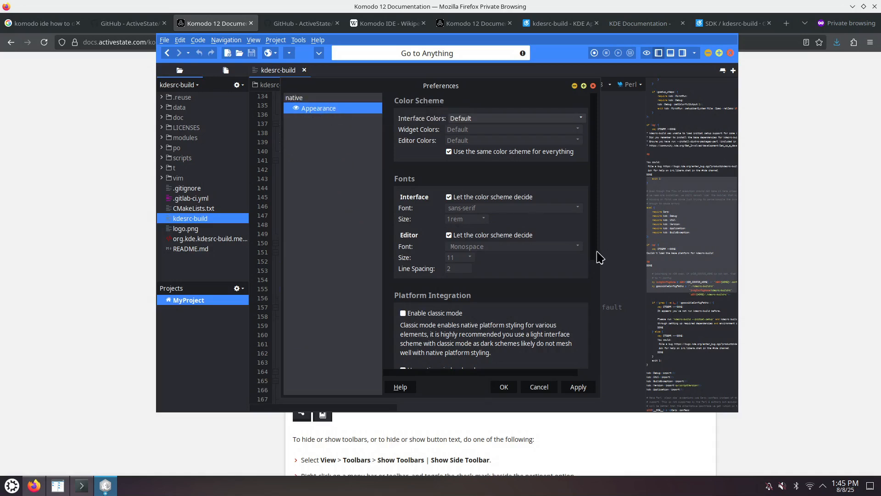
pyautogui.moveTo(596, 251); pyautogui.dragTo(597, 275)
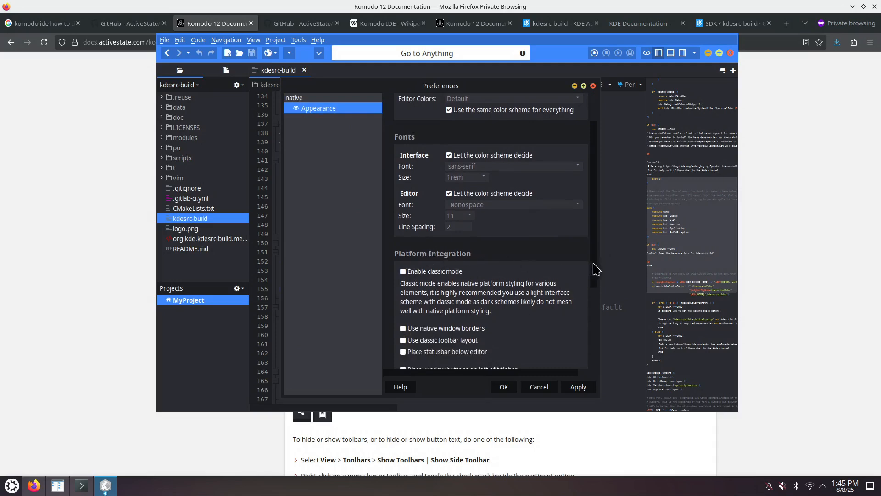
pyautogui.moveTo(597, 269); pyautogui.dragTo(598, 311)
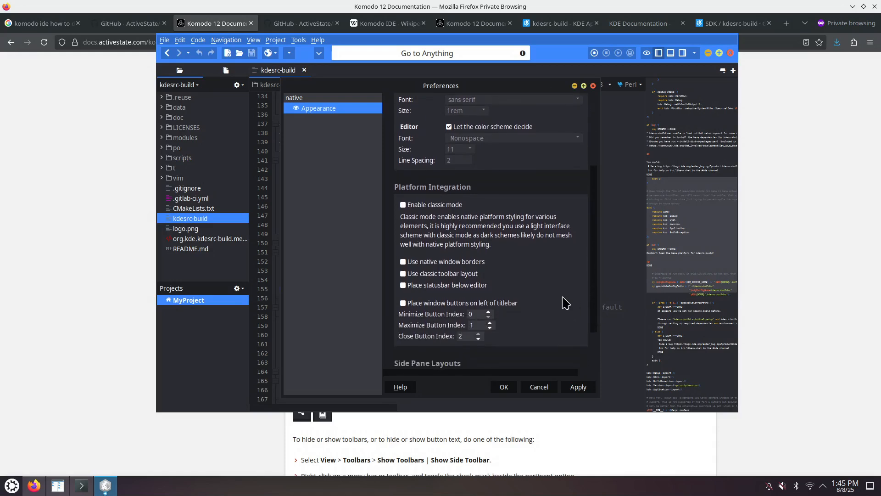
pyautogui.click(403, 262)
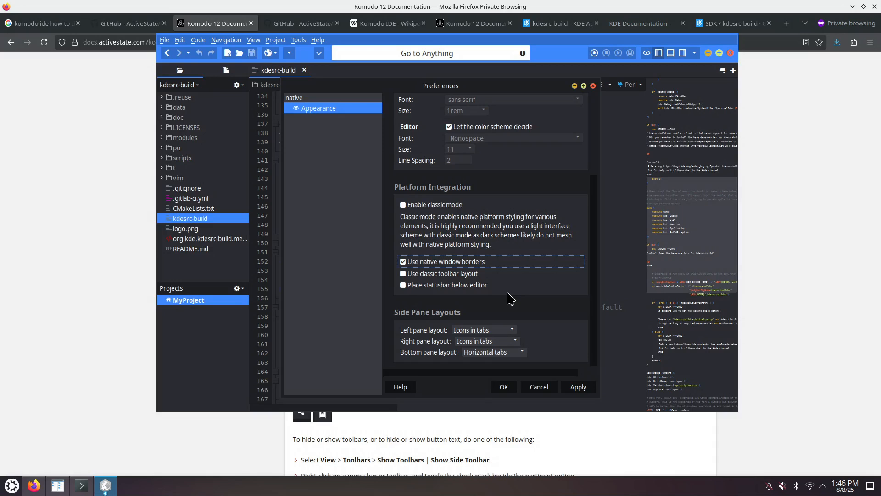
pyautogui.click(404, 286)
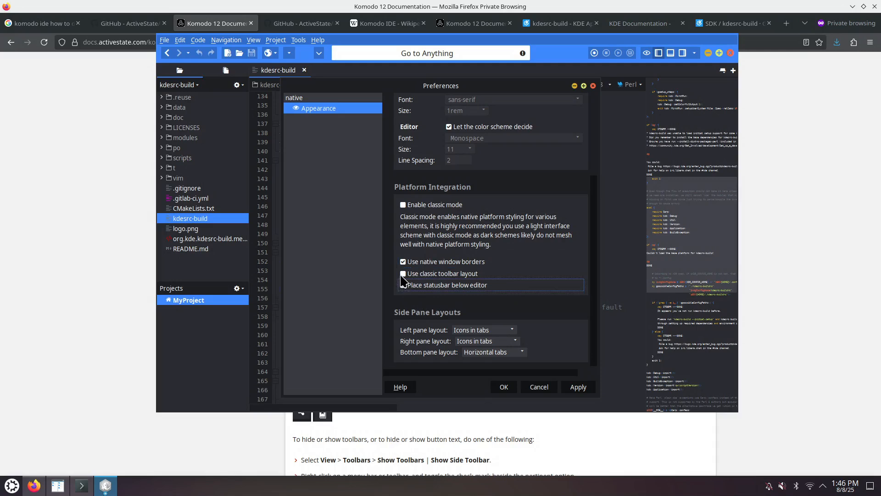
pyautogui.click(404, 274)
pyautogui.click(579, 388)
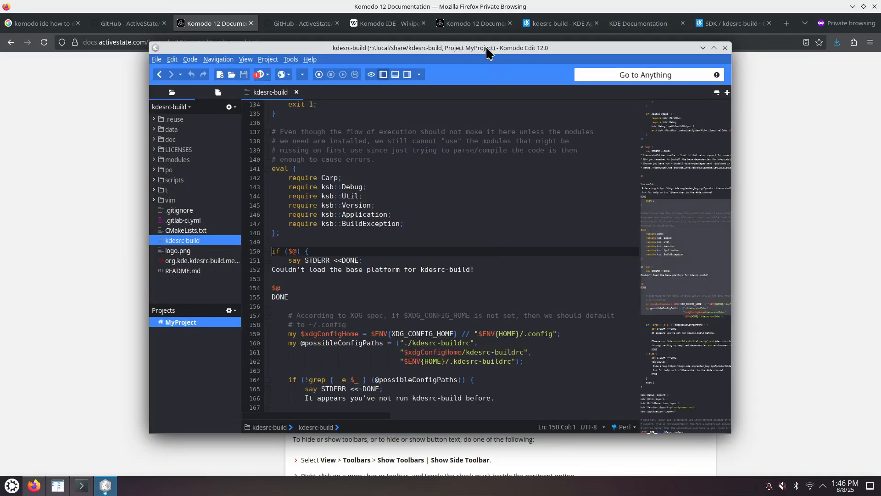
# - Highlight the Komodo-Edit and Komodo-IDE linux-x86_64 tar.gz installer names on the GitHub installers page
pyautogui.doubleClick(486, 48)
pyautogui.doubleClick(496, 6)
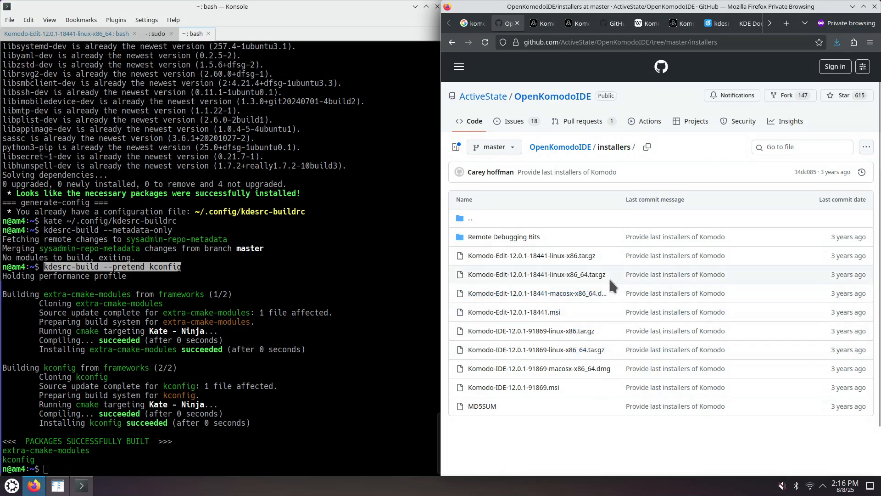
pyautogui.moveTo(612, 274); pyautogui.dragTo(486, 274)
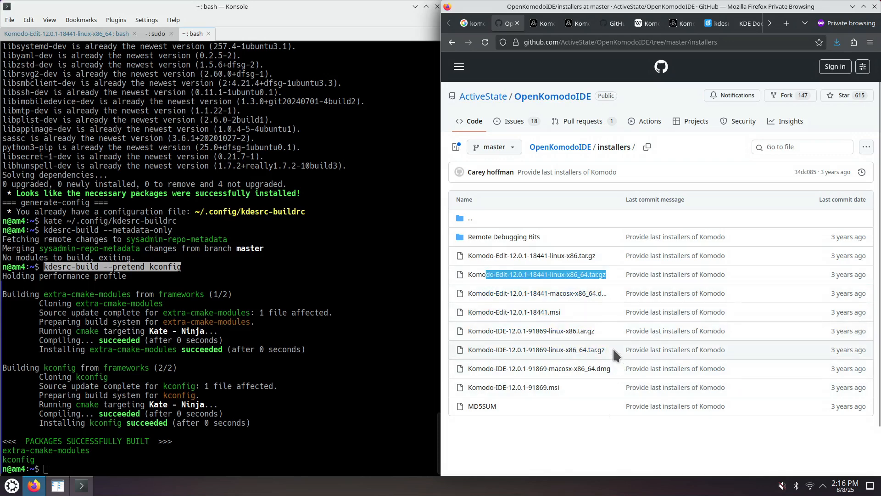
pyautogui.moveTo(613, 349); pyautogui.dragTo(486, 350)
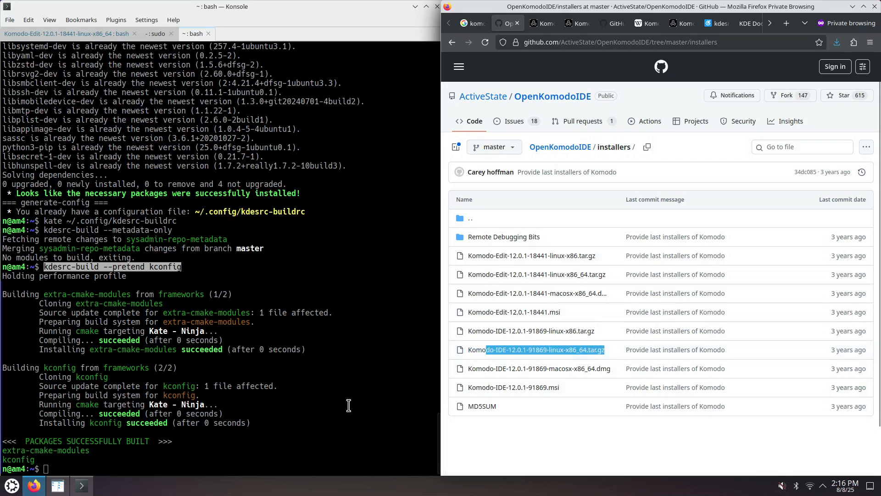
# - Open ~/.local/bin in Midnight Commander from the Komodo-Edit terminal tab, delete the komodo symlink, and quit
pyautogui.click(90, 35)
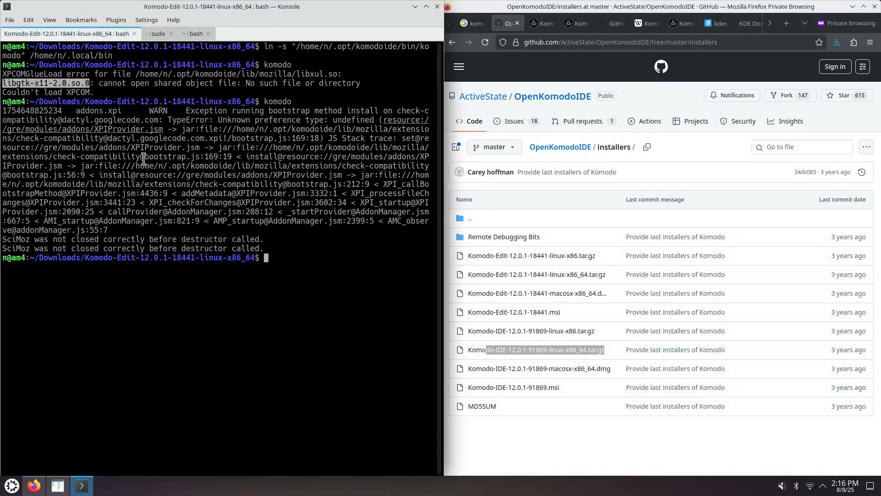
pyautogui.click(283, 292)
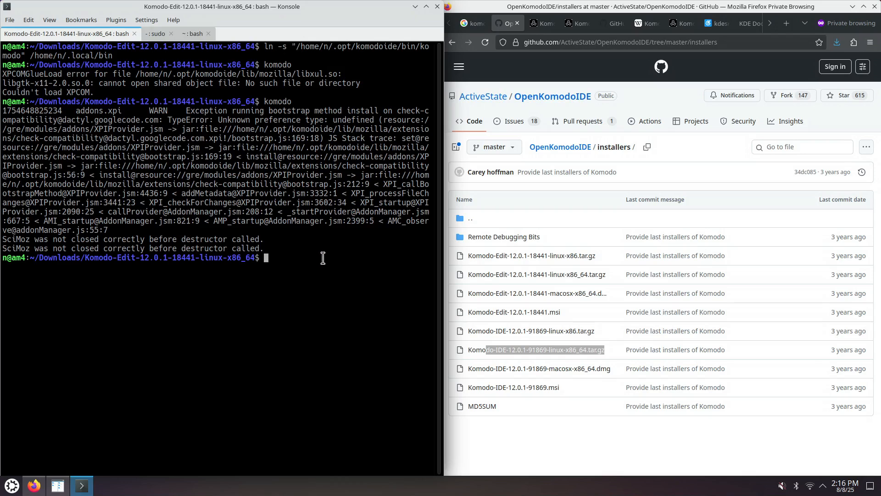
pyautogui.write('mc ~/.local/bin/')
pyautogui.press('Return')
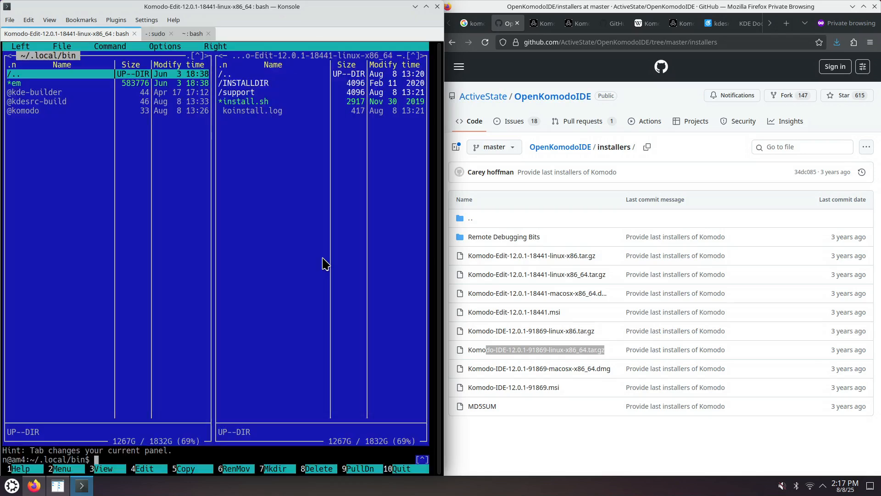
pyautogui.press('Down')
pyautogui.press('Down')
pyautogui.press('Down')
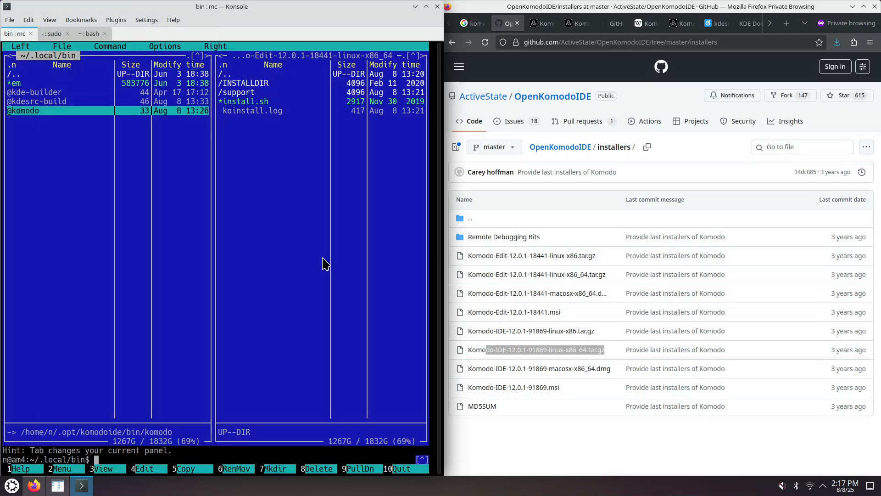
pyautogui.press('F8')
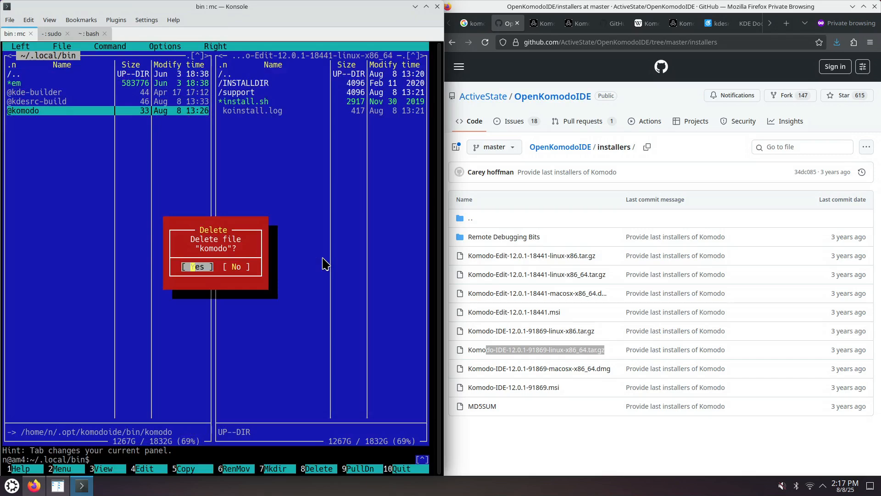
pyautogui.press('Return')
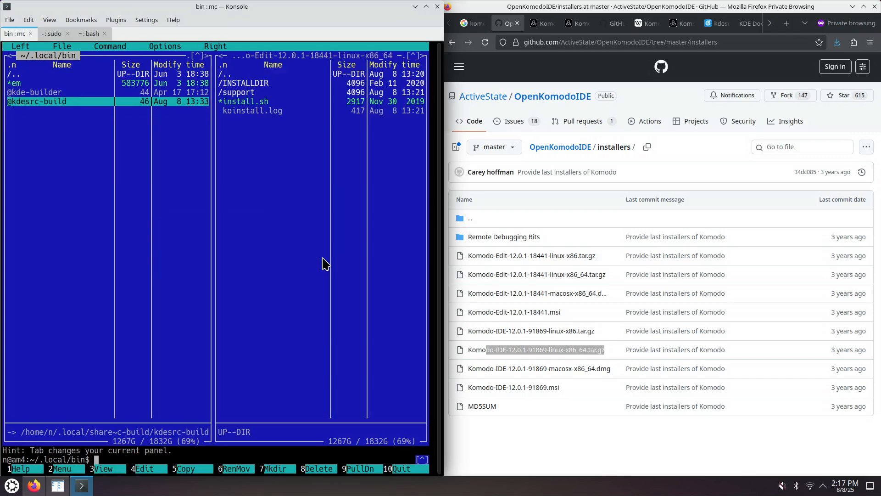
pyautogui.press('Up')
pyautogui.press('Up')
pyautogui.press('Up')
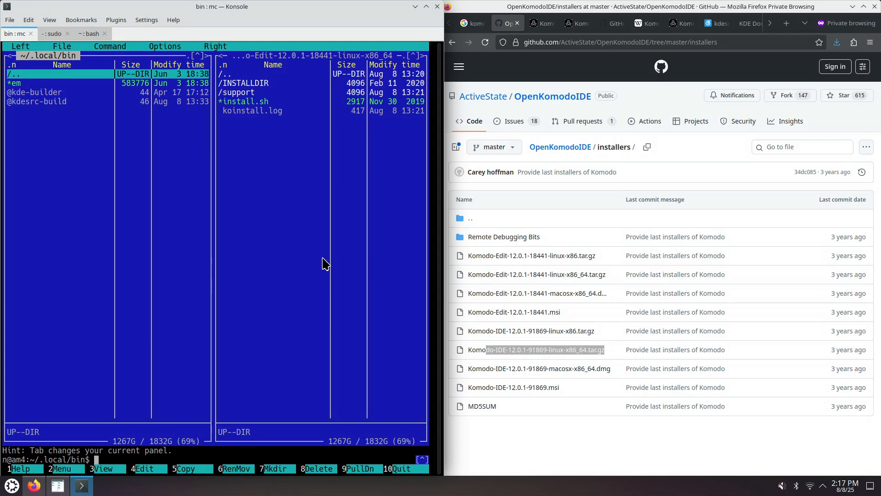
pyautogui.press('F10')
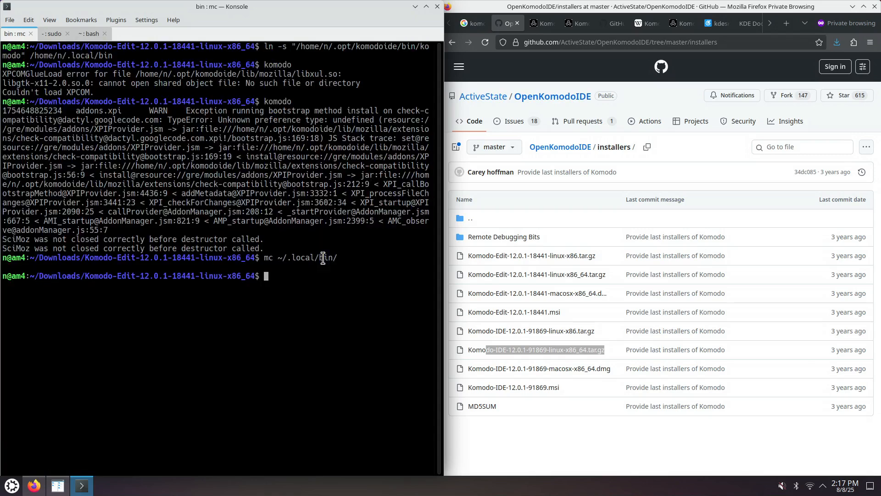
# - Open ~/.opt in Midnight Commander, delete the komodoide directory, and quit
pyautogui.press('Up')
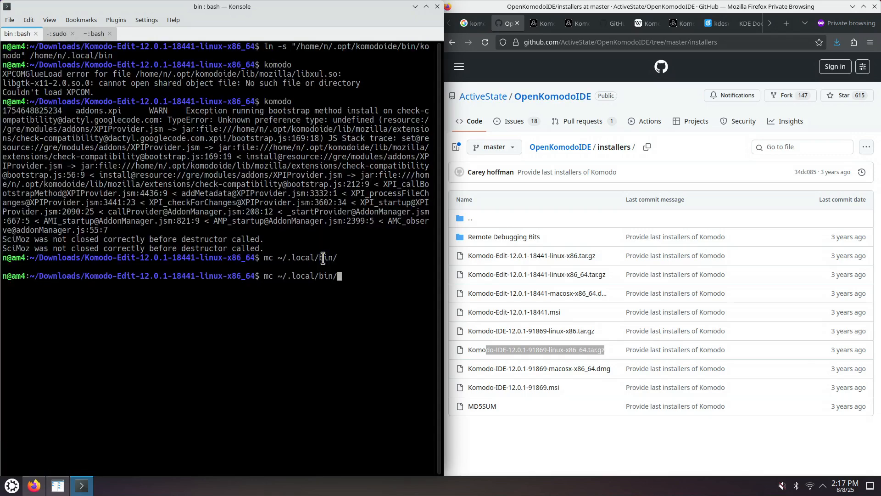
pyautogui.press('BackSpace')
pyautogui.press('BackSpace')
pyautogui.press('BackSpace')
pyautogui.press('BackSpace')
pyautogui.press('BackSpace')
pyautogui.press('BackSpace')
pyautogui.press('BackSpace')
pyautogui.press('BackSpace')
pyautogui.press('BackSpace')
pyautogui.press('BackSpace')
pyautogui.write('opt')
pyautogui.press('Return')
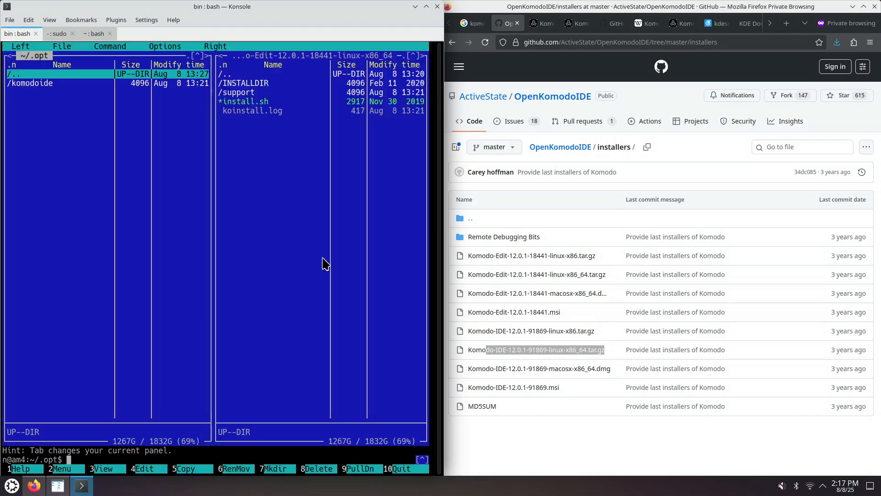
pyautogui.press('Down')
pyautogui.press('F8')
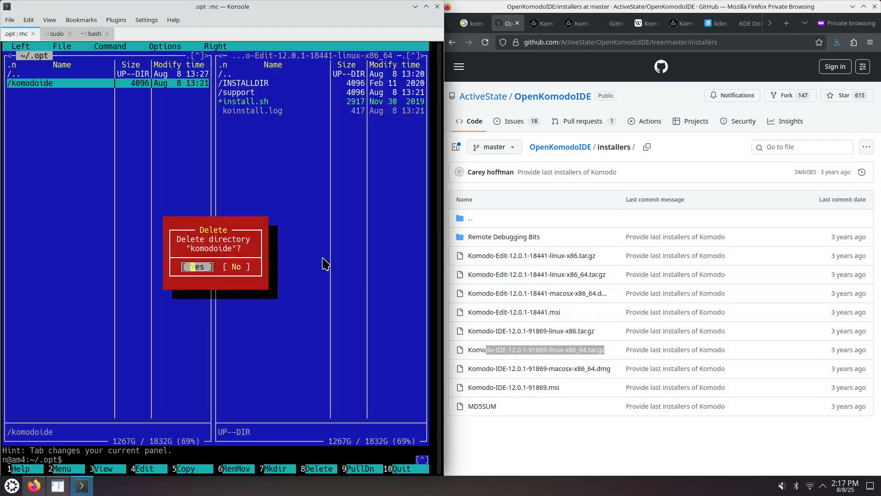
pyautogui.press('Return')
pyautogui.press('Right')
pyautogui.press('Right')
pyautogui.press('Return')
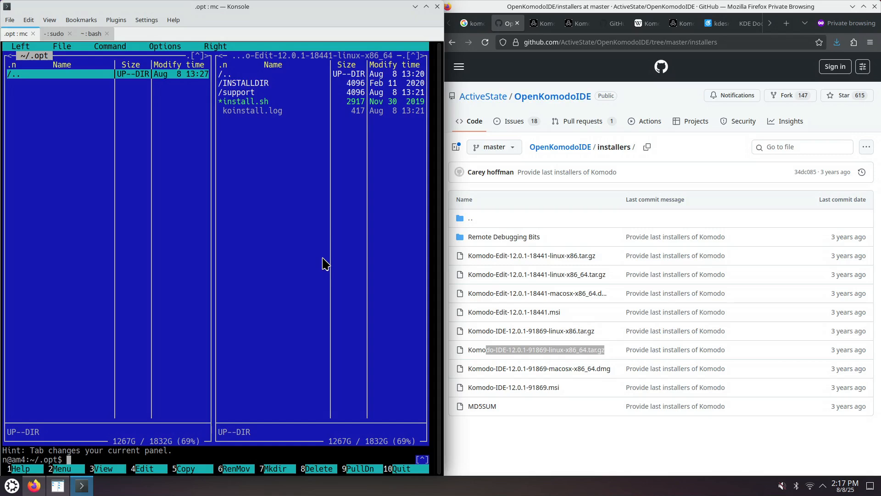
pyautogui.press('F10')
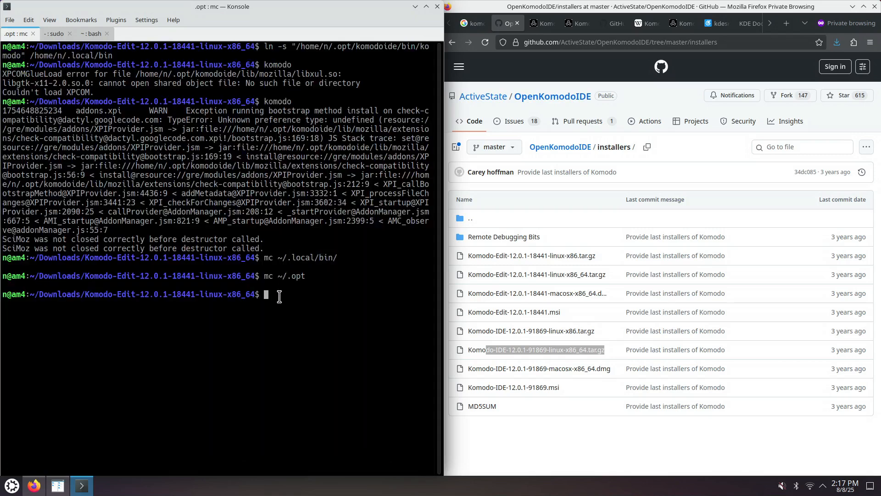
# - Change to the parent Downloads directory
pyautogui.write('cd ..')
pyautogui.press('Return')
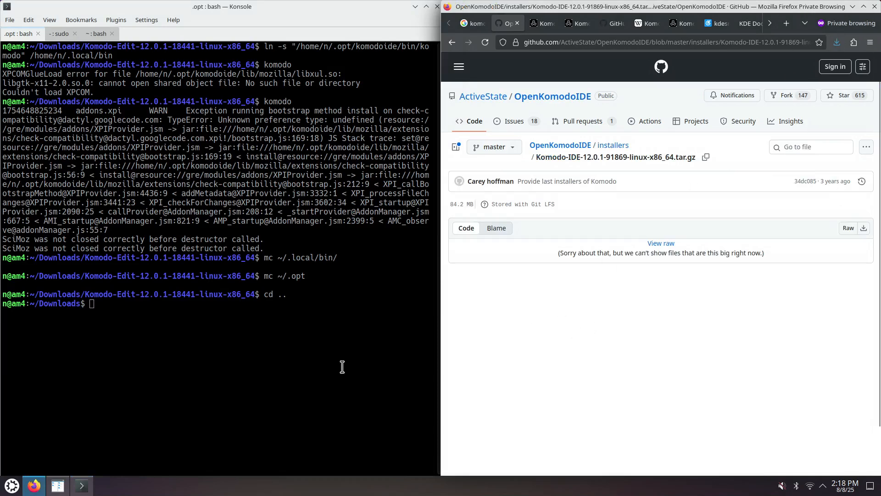
# - In Krusader, delete the Komodo-Edit tar.gz archive from Downloads
pyautogui.click(57, 485)
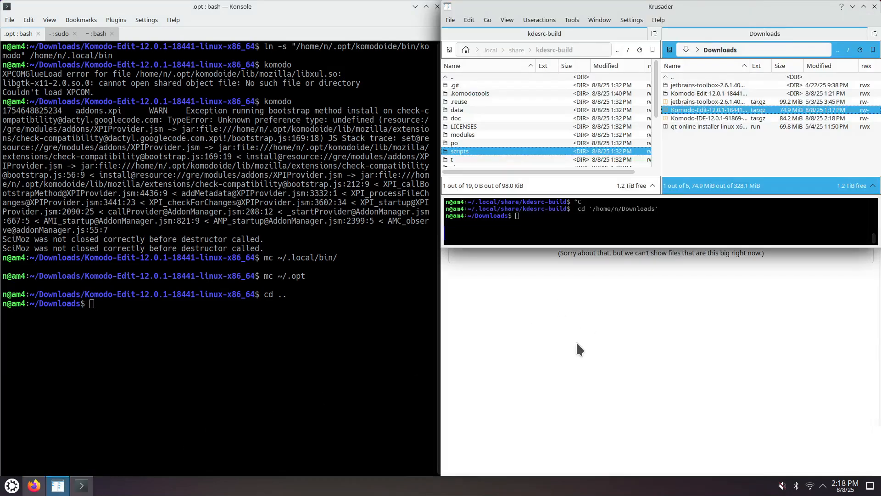
pyautogui.click(767, 115)
pyautogui.click(771, 111)
pyautogui.click(770, 117)
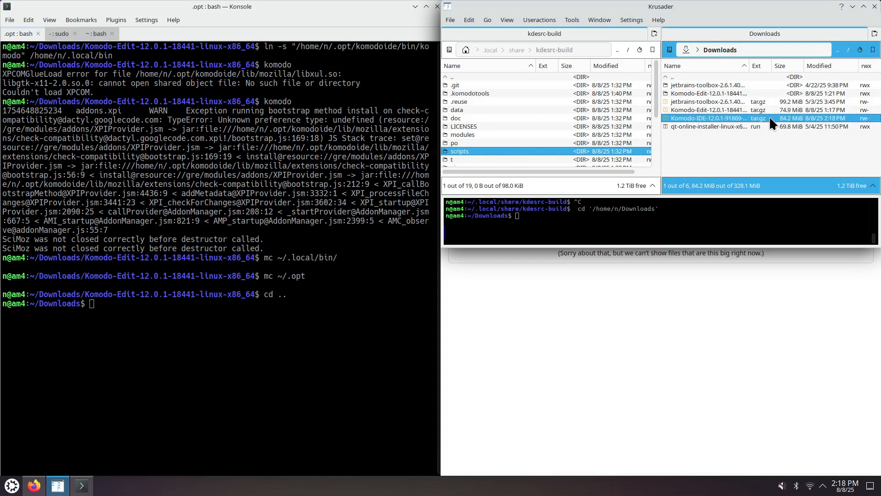
pyautogui.click(739, 110)
pyautogui.press('Delete')
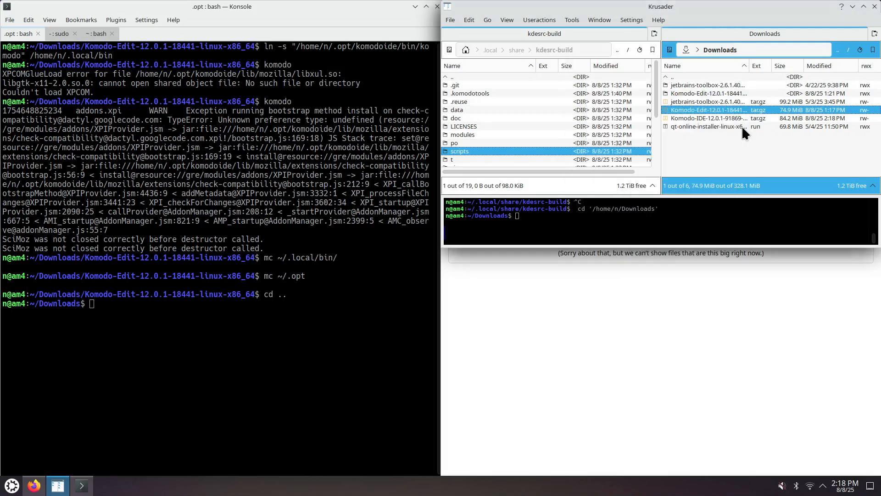
# - Delete the extracted Komodo-Edit-12.0.1-18441-linux-x86_64 folder including all its contents
pyautogui.click(712, 92)
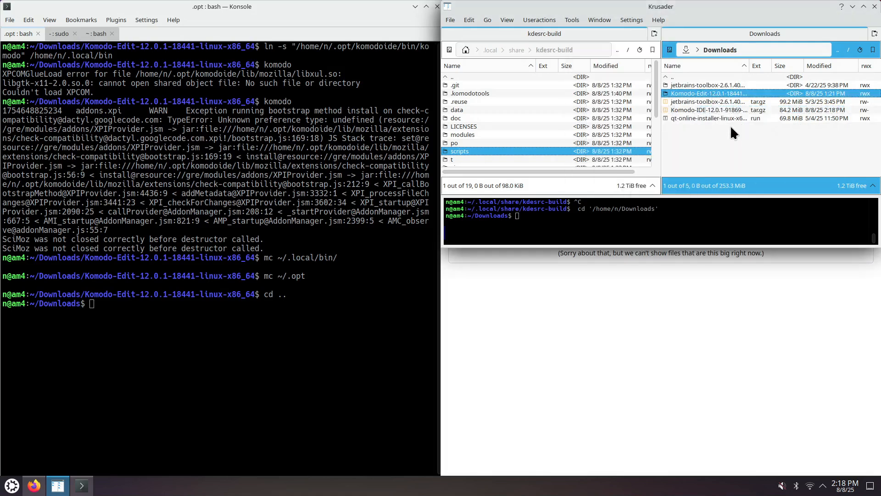
pyautogui.press('Delete')
pyautogui.click(693, 134)
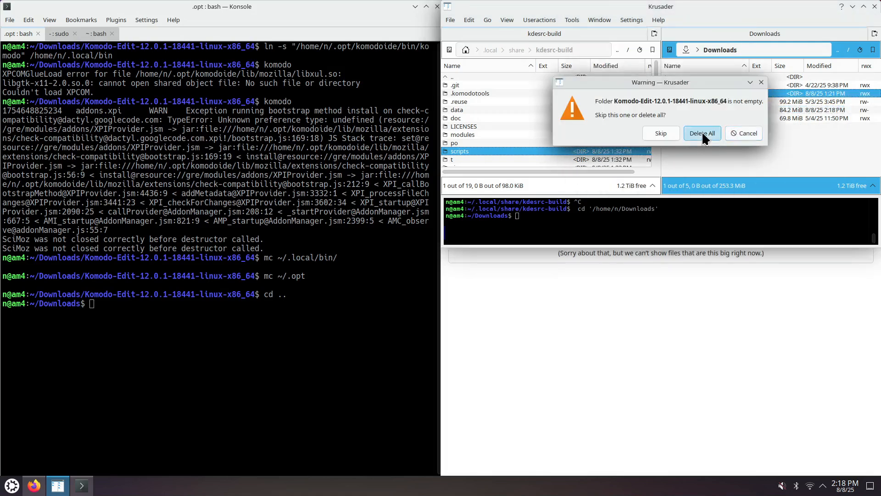
pyautogui.click(700, 102)
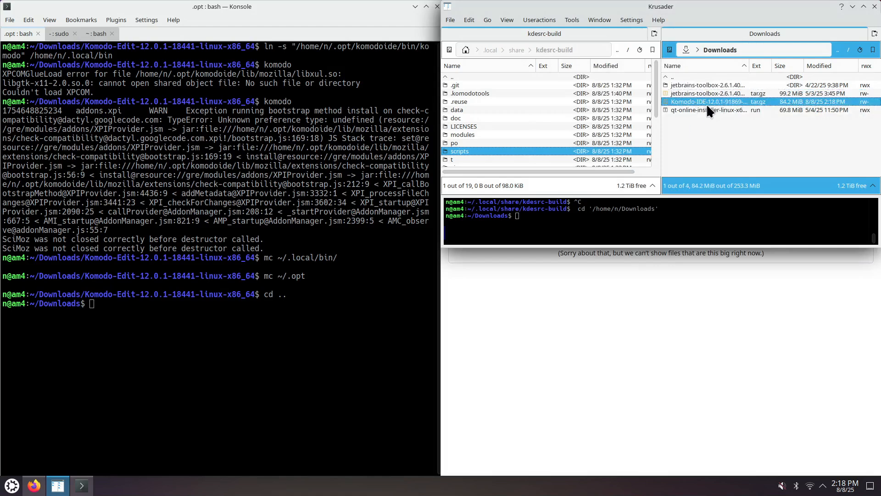
# - Extract Komodo-IDE-12.0.1-91869-linux-x86_64.tar.gz with tar -xzvf in the terminal
pyautogui.click(161, 326)
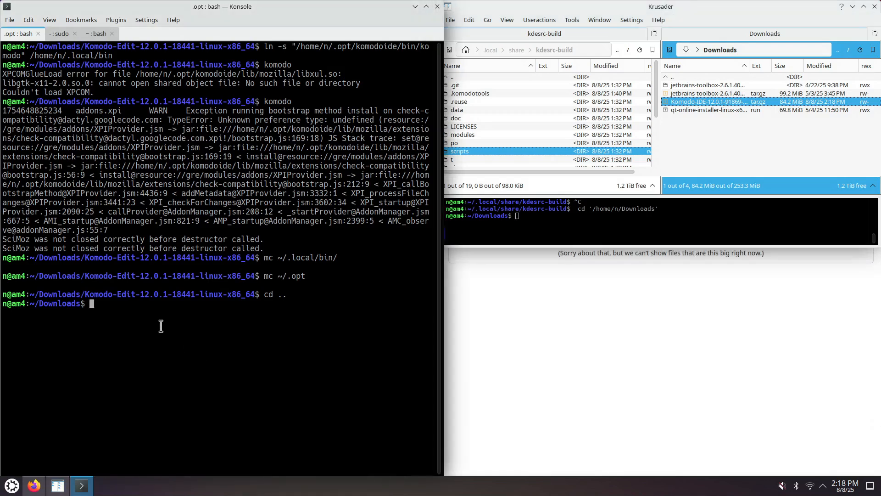
pyautogui.write('tar -xzvf Ko')
pyautogui.press('Tab')
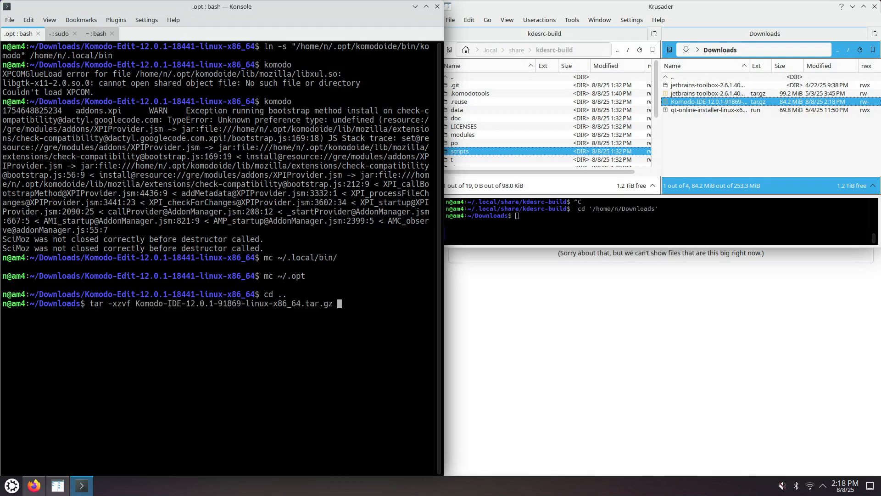
pyautogui.press('Return')
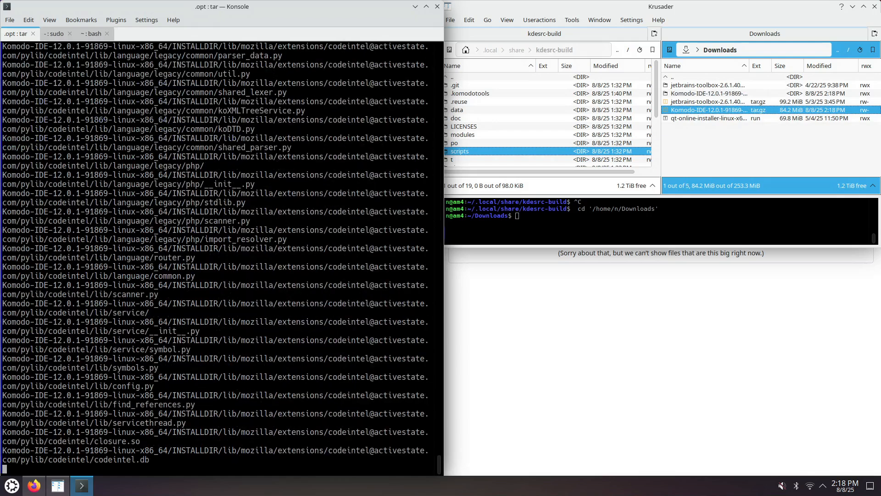
# - Change into the extracted Komodo-IDE-12.0.1-91869-linux-x86_64 folder and list its contents
pyautogui.write('cd Ko')
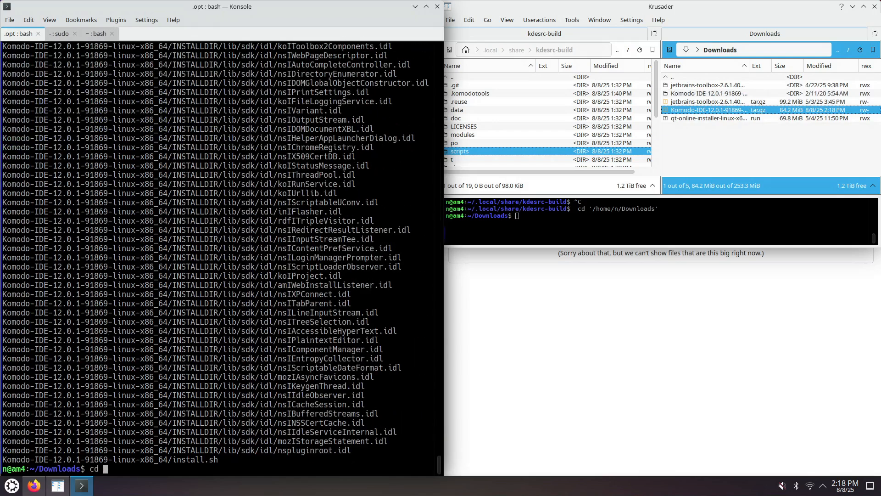
pyautogui.press('Tab')
pyautogui.press('Return')
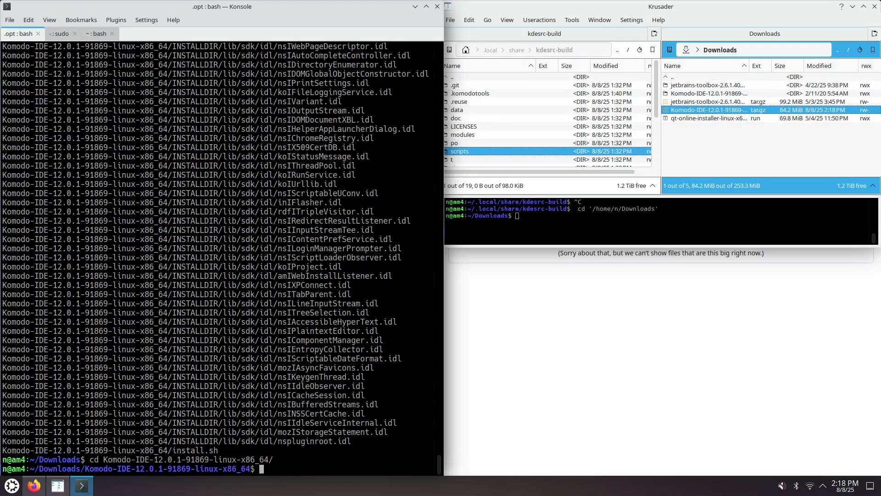
pyautogui.write('ls')
pyautogui.press('Return')
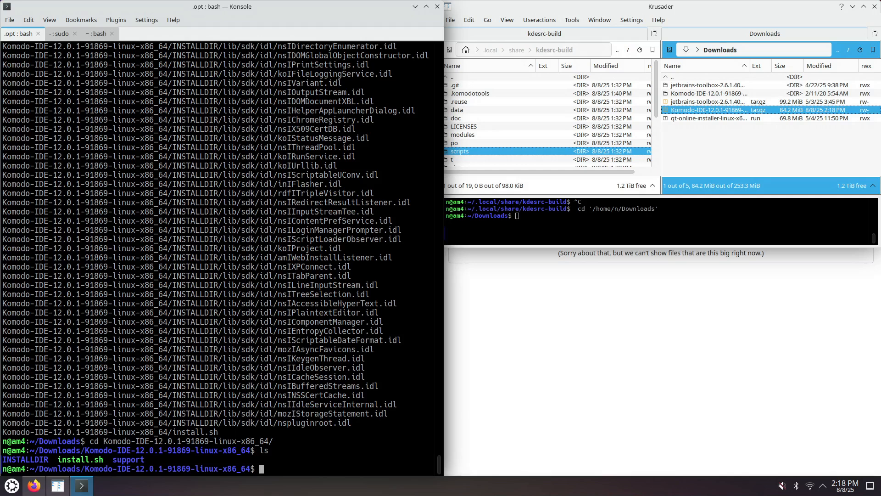
pyautogui.hotkey('ctrl', 'r')
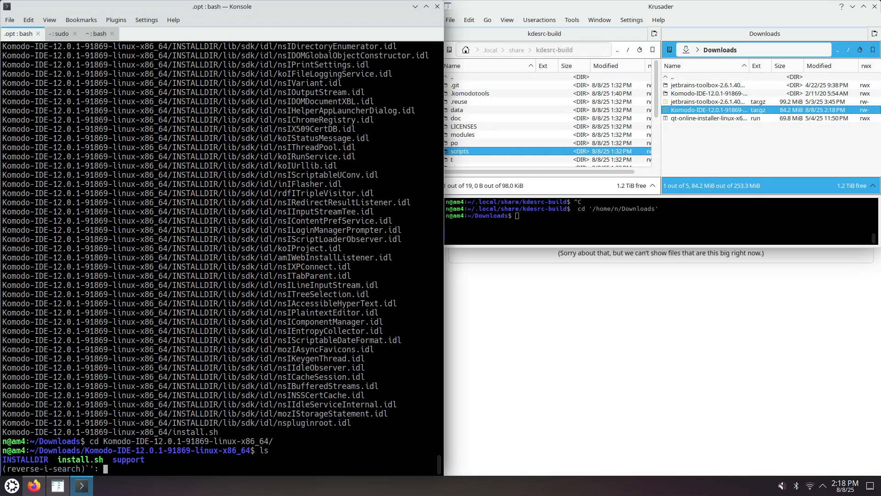
pyautogui.write('./in')
pyautogui.hotkey('ctrl', 'r')
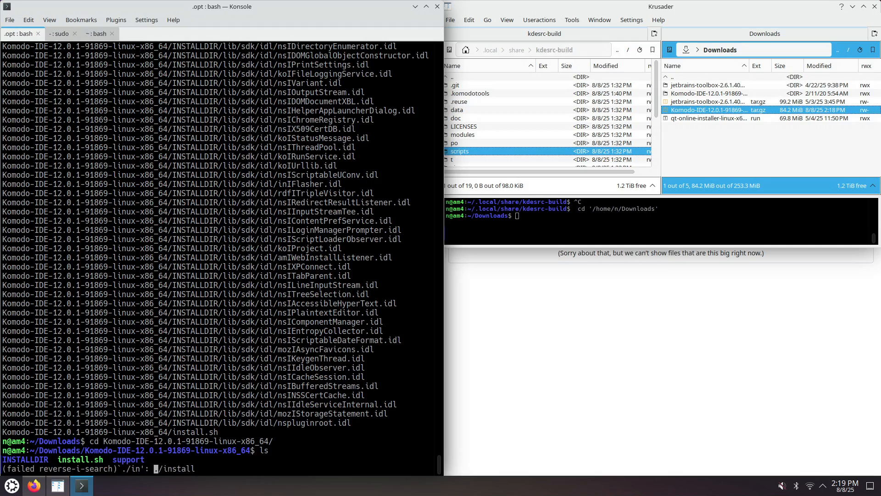
pyautogui.hotkey('ctrl', 'g')
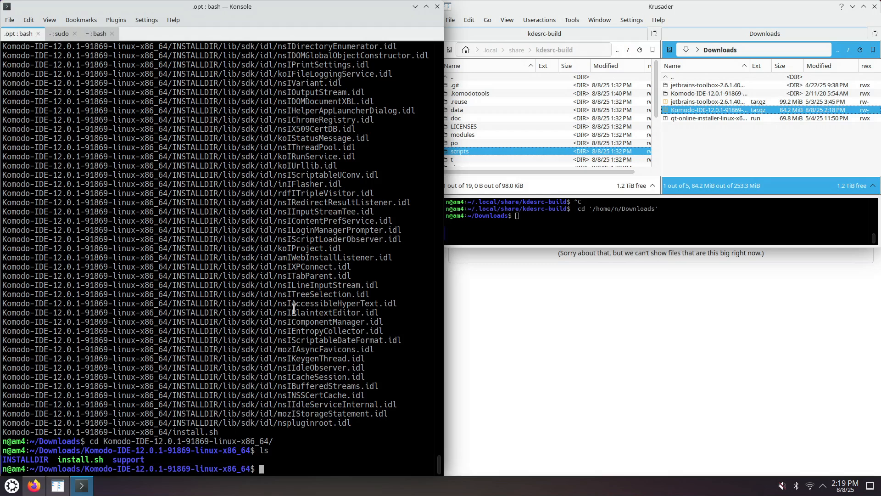
# - Following the documentation, run install.sh with -I to install Komodo IDE into ~/.opt/komodoide
pyautogui.hotkey('alt', 'Tab')
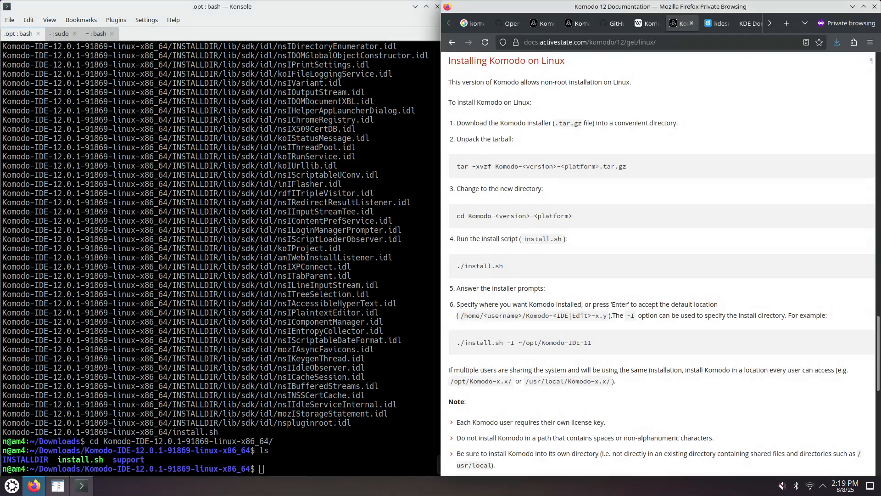
pyautogui.click(290, 473)
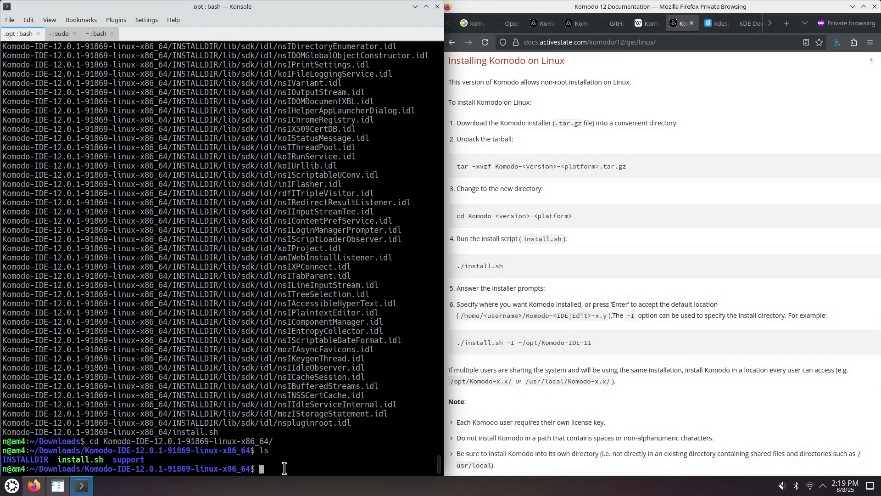
pyautogui.write('./ins')
pyautogui.press('Tab')
pyautogui.write('-I ~/.opt/komodo')
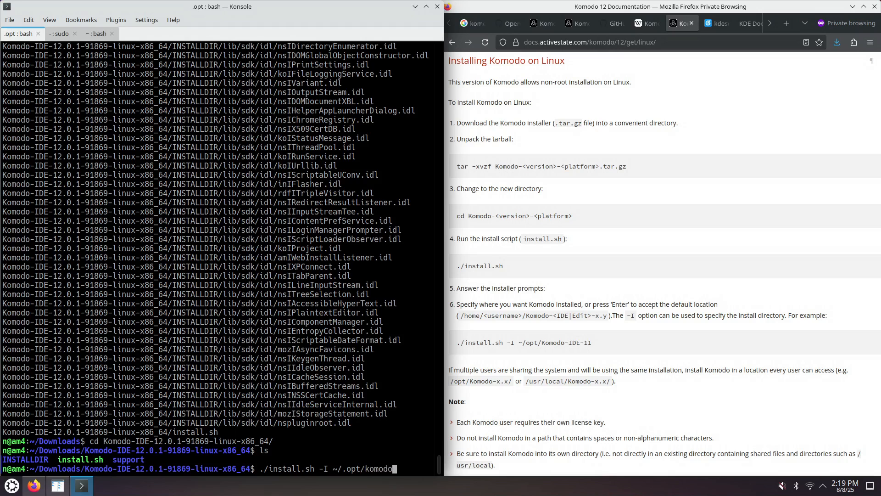
pyautogui.write('ide')
pyautogui.press('Return')
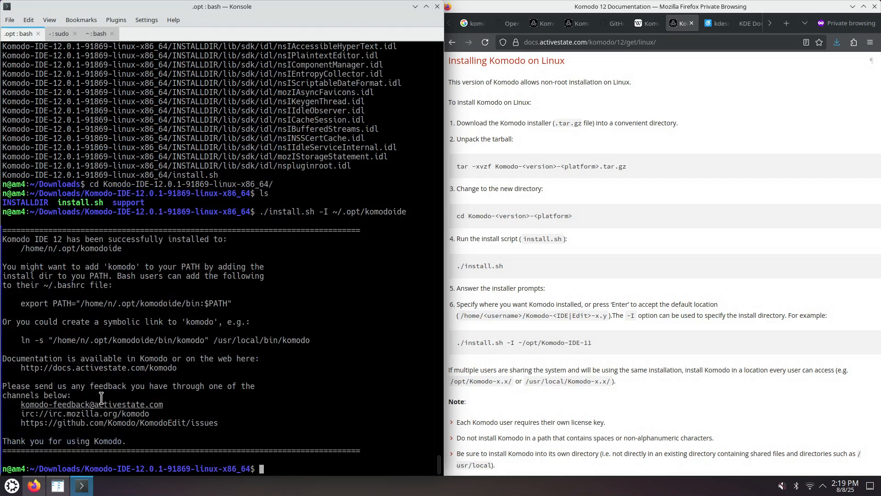
# - Create a symbolic link to /home/n/.opt/komodoide/bin/komodo in ~/.local/bin
pyautogui.moveTo(21, 339); pyautogui.dragTo(212, 340)
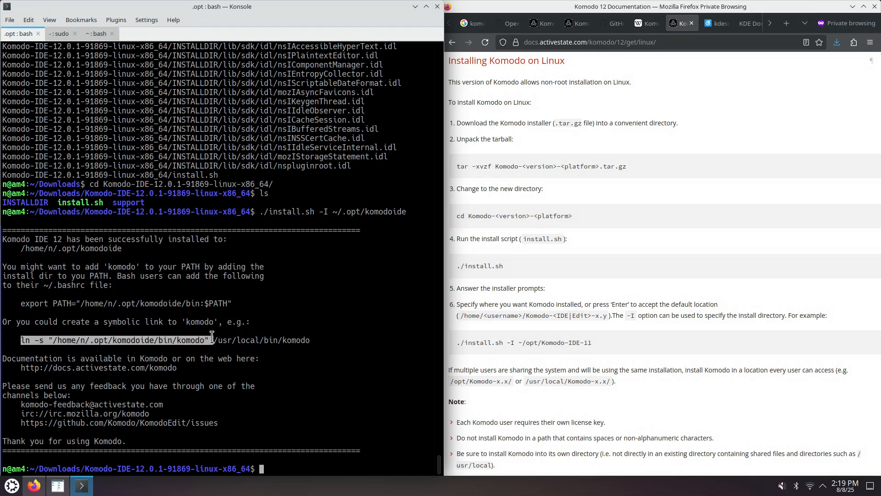
pyautogui.middleClick(303, 464)
pyautogui.write('~')
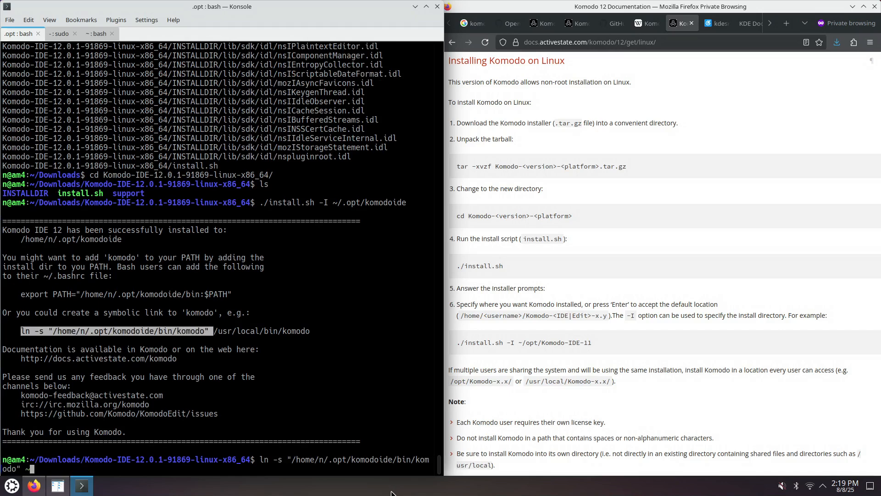
pyautogui.write('/.local/bin/')
pyautogui.press('BackSpace')
pyautogui.press('Return')
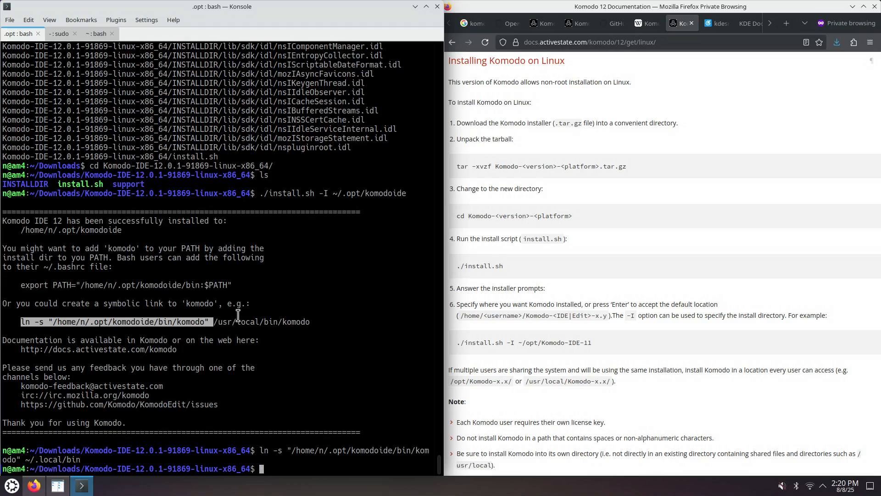
# - Return to the home directory and launch komodo
pyautogui.write('cd')
pyautogui.press('Return')
pyautogui.write('komodo')
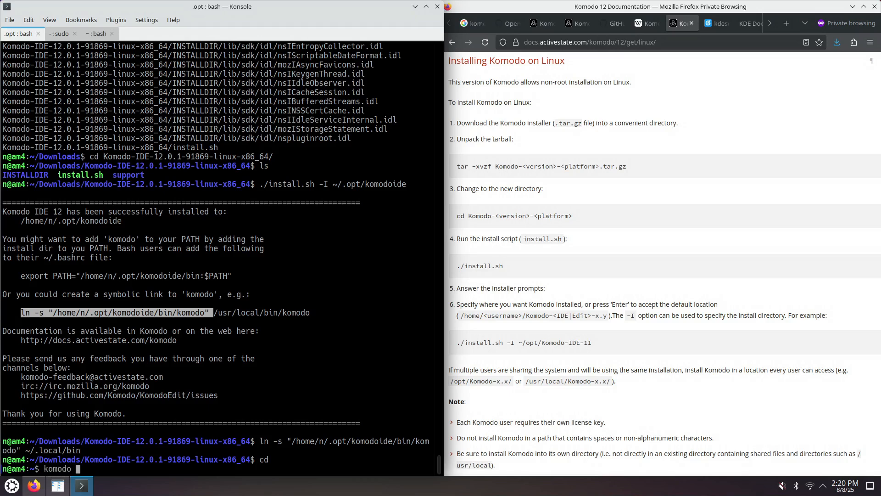
pyautogui.press('Return')
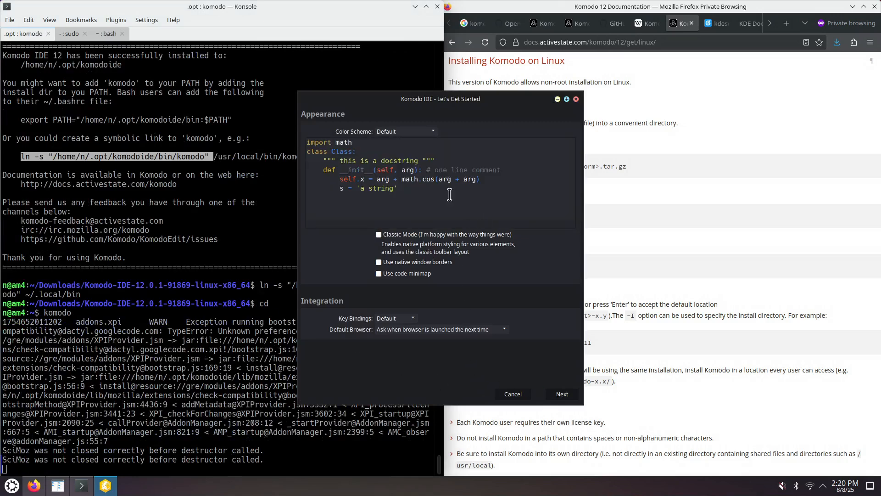
# - In the setup wizard, enable native window borders and code minimap, choose VSCode key bindings and /usr/bin/firefox as browser, and continue
pyautogui.click(418, 264)
pyautogui.click(381, 274)
pyautogui.click(396, 318)
pyautogui.click(398, 402)
pyautogui.click(468, 331)
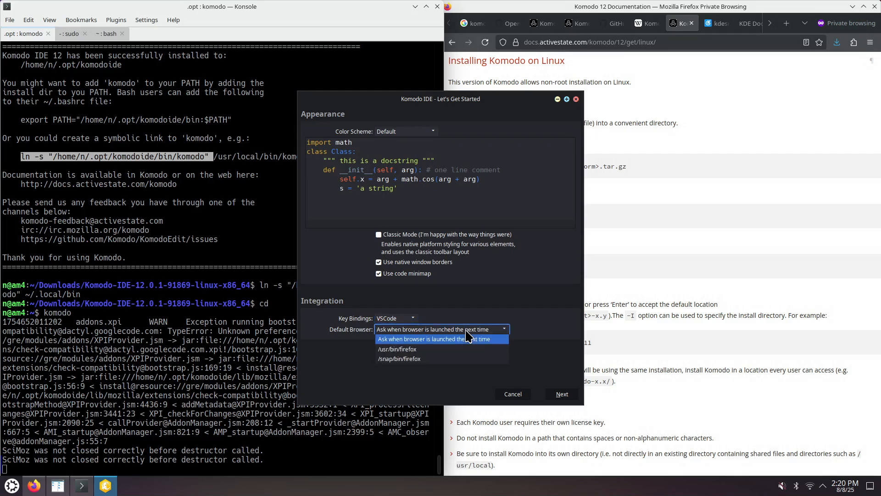
pyautogui.click(426, 350)
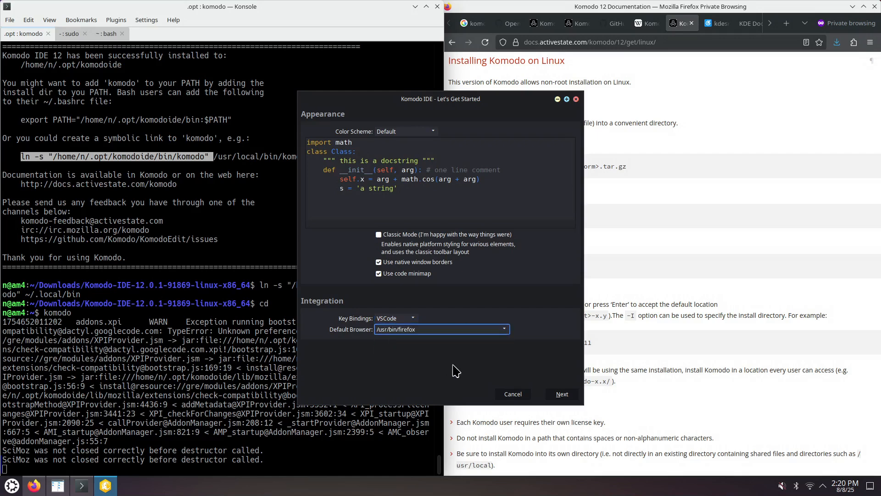
pyautogui.click(561, 395)
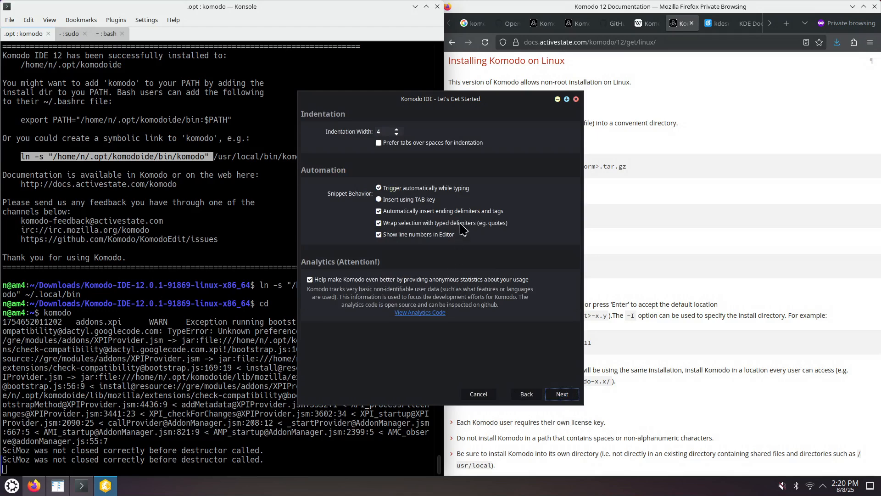
# - Turn off wrapping selections with typed delimiters and automatic insertion of ending delimiters and tags
pyautogui.click(378, 224)
pyautogui.click(379, 211)
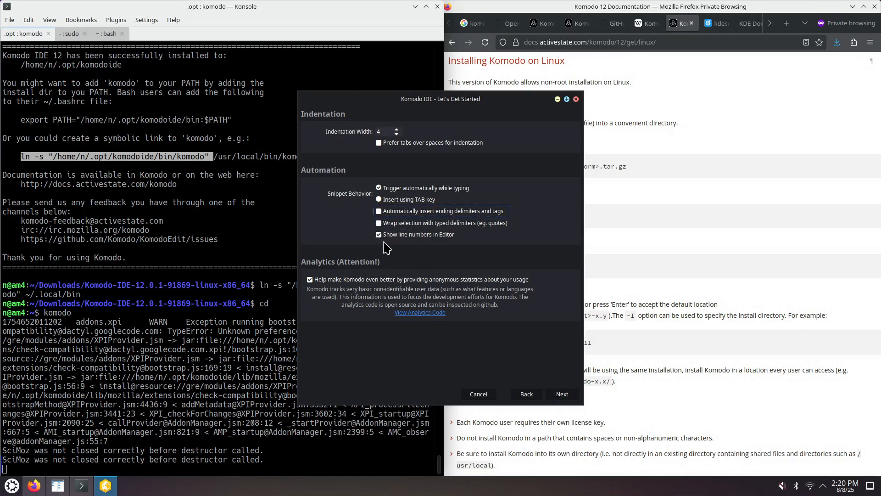
# - Advance through the remaining setup wizard pages and finish, keeping the Getting Started tutorial option enabled
pyautogui.click(555, 397)
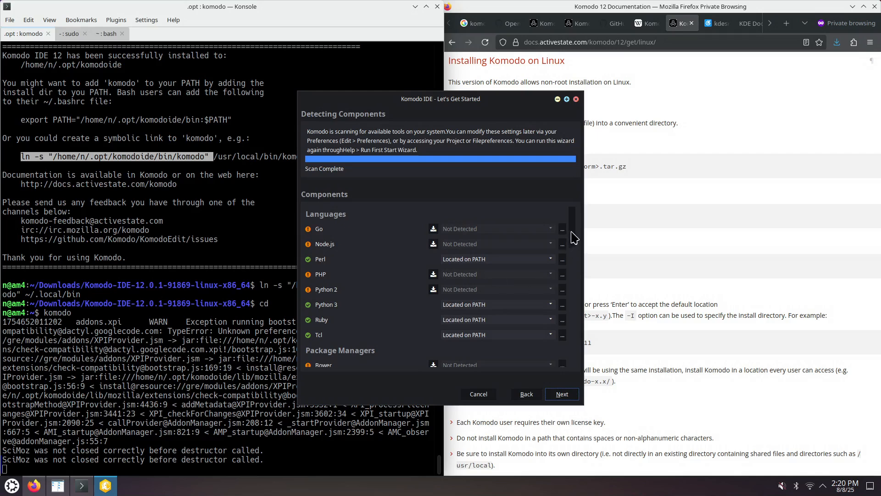
pyautogui.moveTo(572, 232)
pyautogui.mouseDown()
pyautogui.moveTo(573, 257)
pyautogui.moveTo(575, 230)
pyautogui.mouseUp()
pyautogui.click(559, 395)
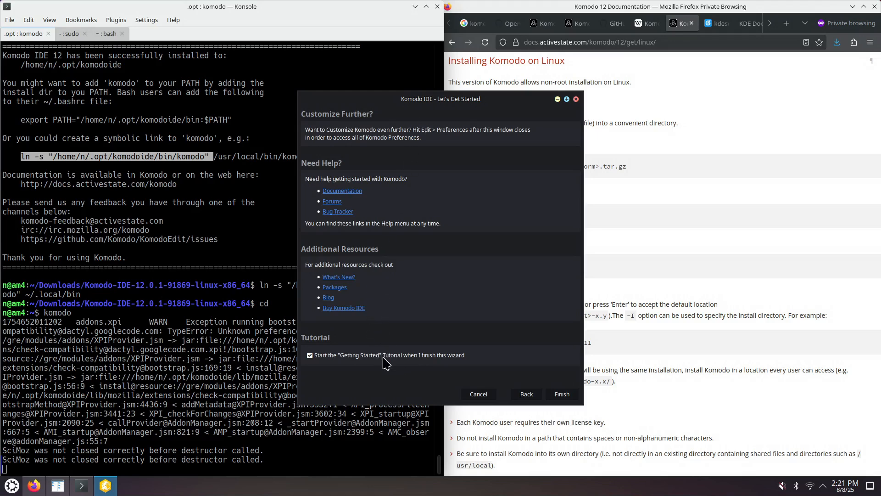
pyautogui.click(561, 394)
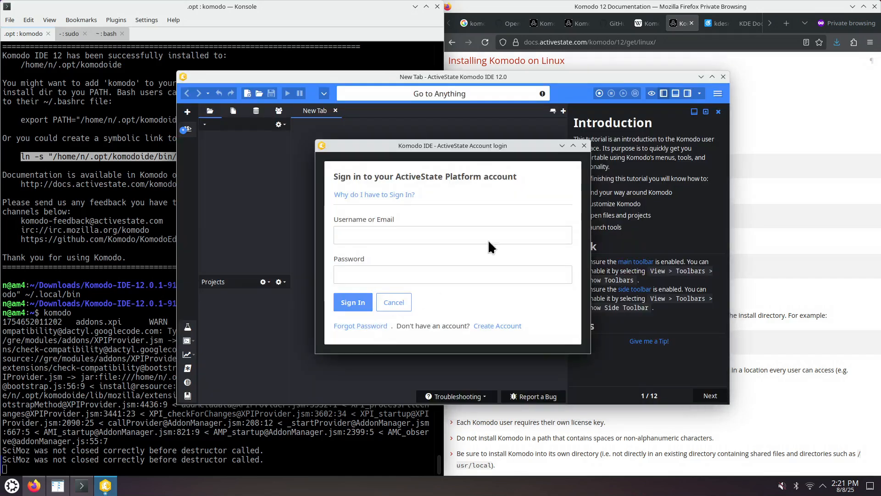
# - Close the ActiveState sign-in dialog and relaunch komodo from the terminal
pyautogui.click(584, 145)
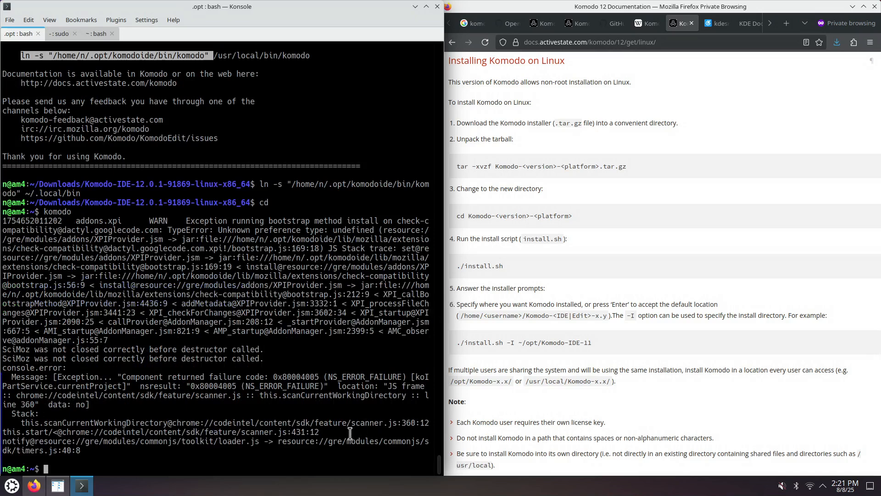
pyautogui.click(325, 463)
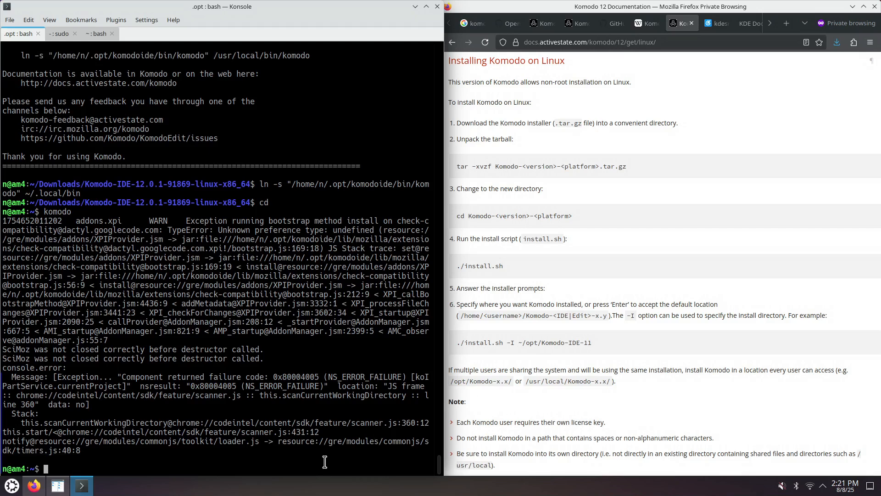
pyautogui.write('komodo')
pyautogui.press('Return')
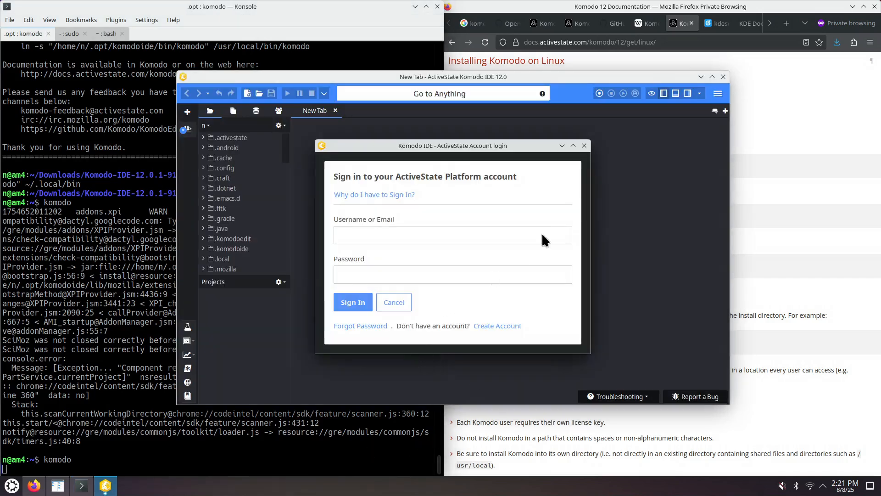
# - Dismiss the sign-in dialog once more and rerun the previous komodo command
pyautogui.click(584, 146)
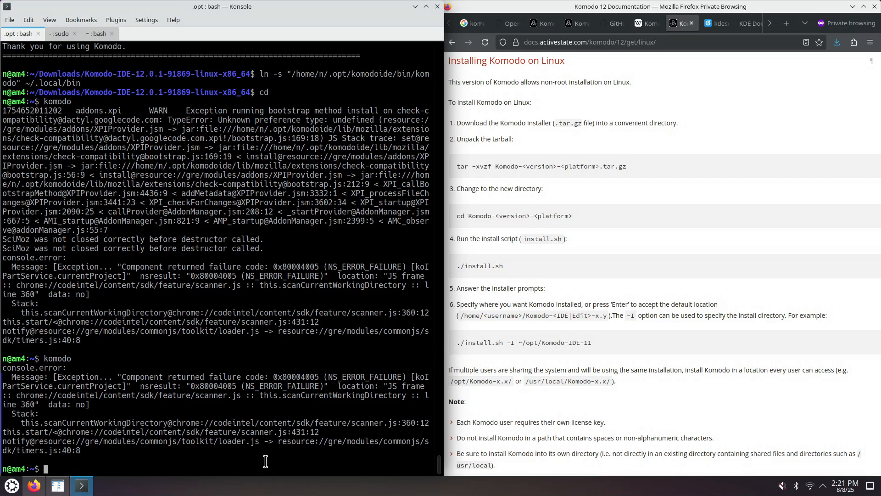
pyautogui.press('Up')
pyautogui.press('Return')
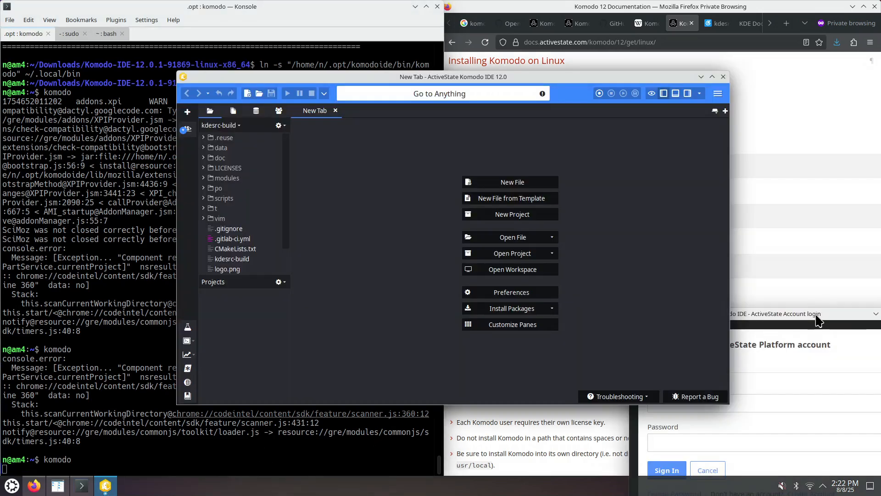
# - Move the sign-in dialog aside and maximize the Komodo IDE window
pyautogui.moveTo(765, 311); pyautogui.dragTo(630, 166)
pyautogui.moveTo(479, 165); pyautogui.dragTo(807, 215)
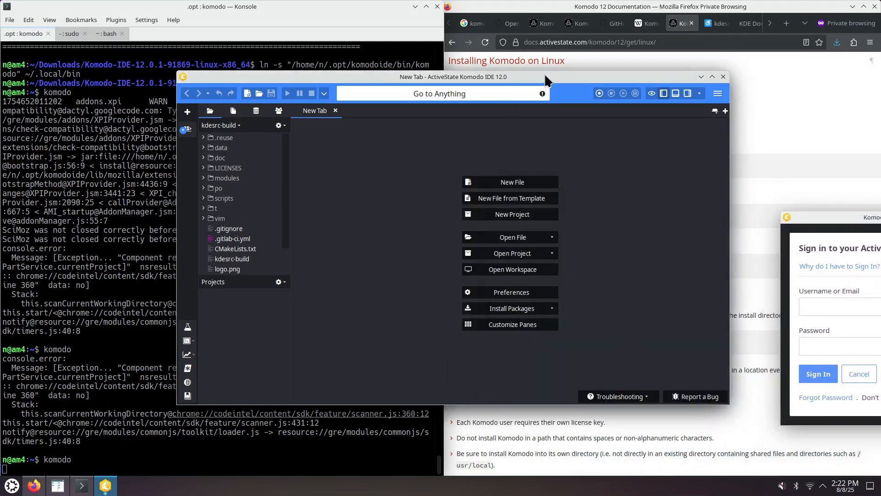
pyautogui.doubleClick(546, 79)
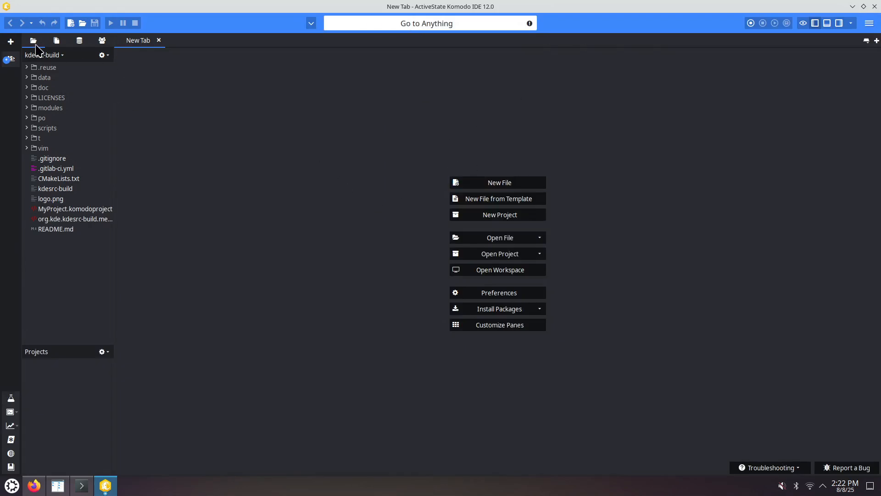
pyautogui.click(107, 57)
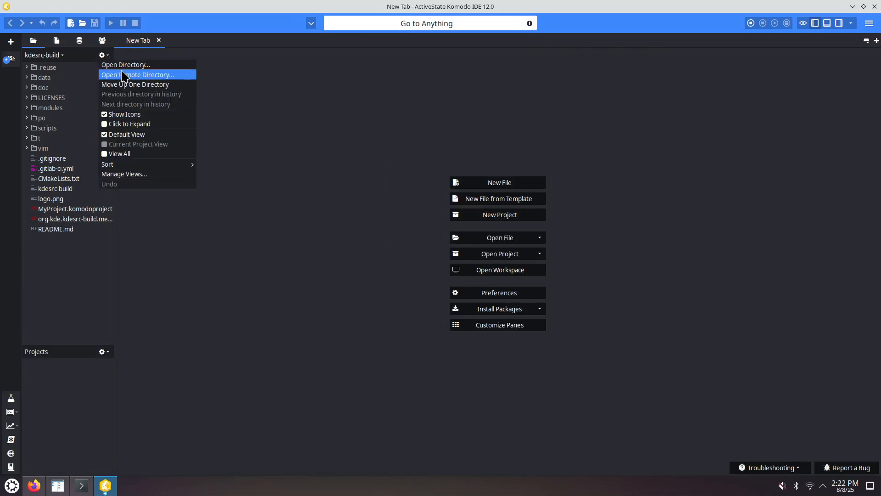
pyautogui.click(289, 101)
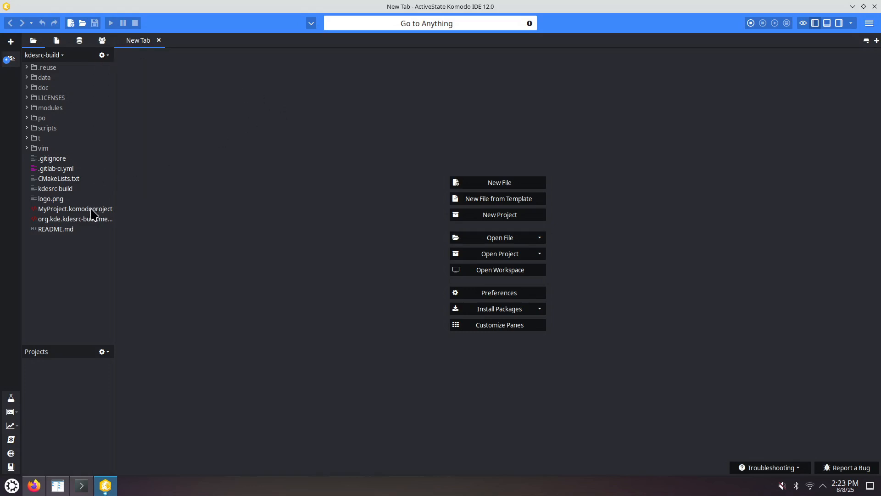
pyautogui.click(57, 190)
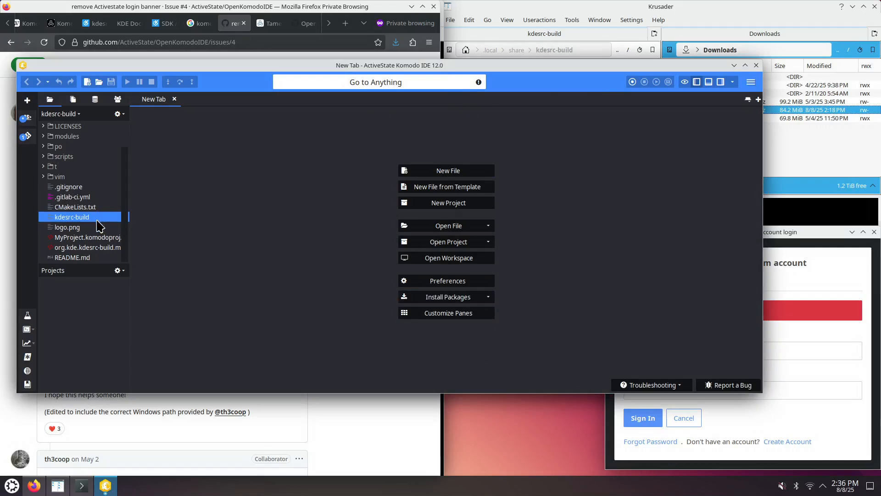
# - Bring the ActiveState sign-in dialog forward, reposition it, and minimize it
pyautogui.click(794, 233)
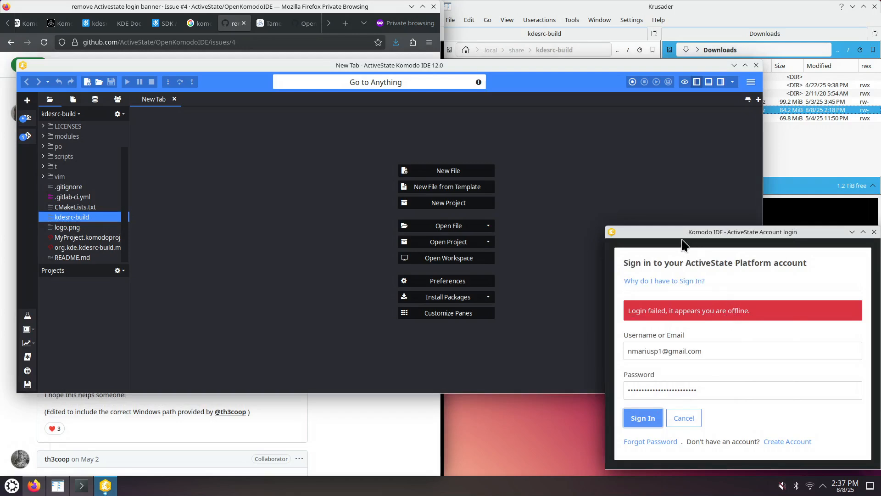
pyautogui.moveTo(631, 231); pyautogui.dragTo(605, 262)
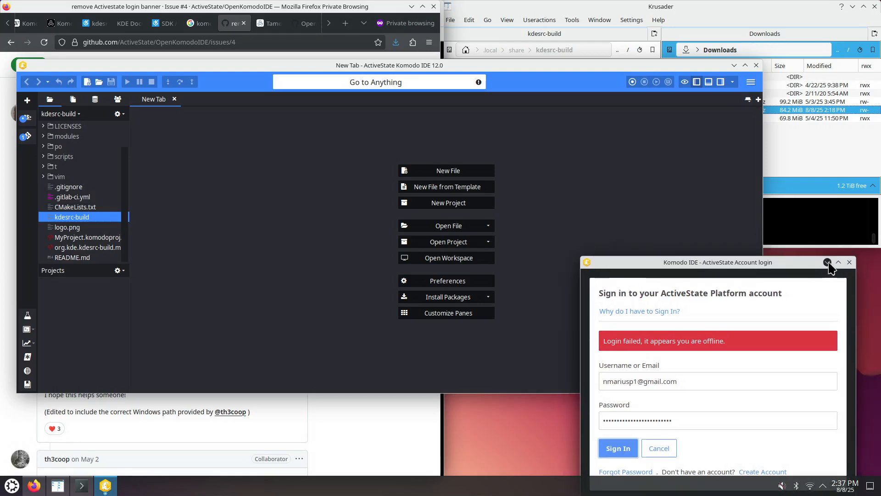
pyautogui.click(829, 263)
# - In Firefox, switch to the 'remove Activestate login banner' GitHub issue and read its comments on bypassing the login prompt
pyautogui.click(212, 25)
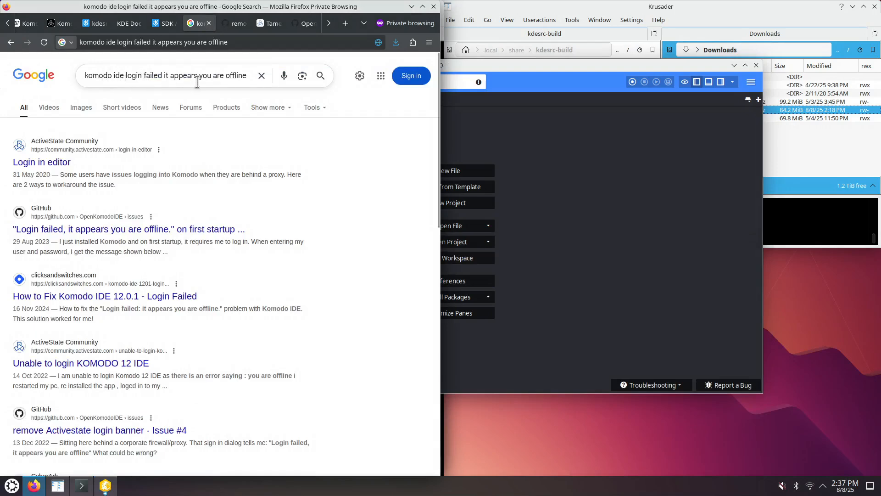
pyautogui.click(238, 23)
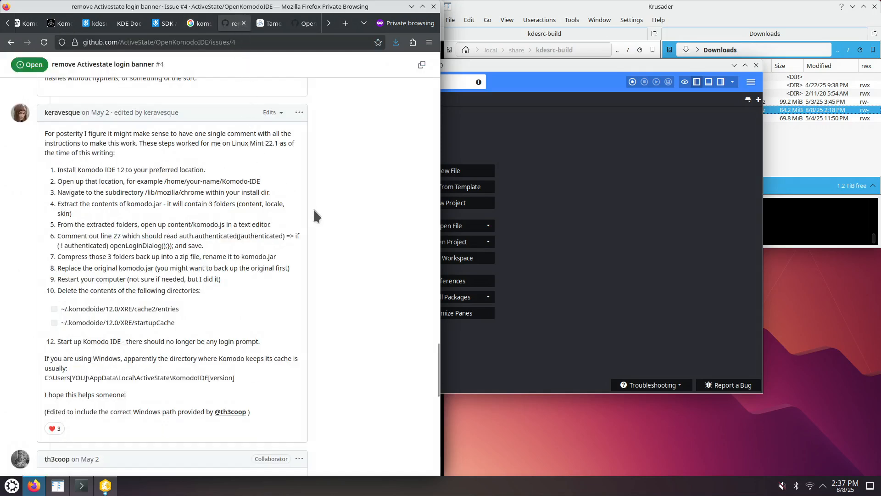
pyautogui.scroll(15, 303, 202)
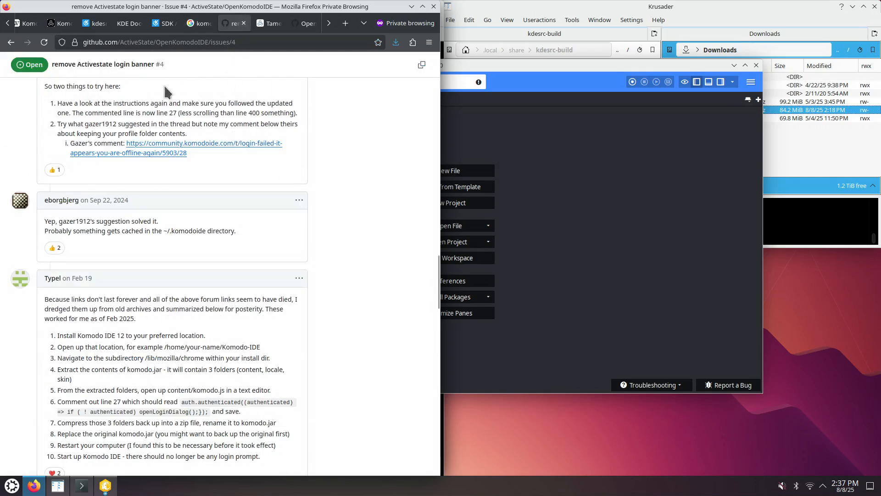
pyautogui.scroll(8, 197, 161)
pyautogui.scroll(10, 197, 161)
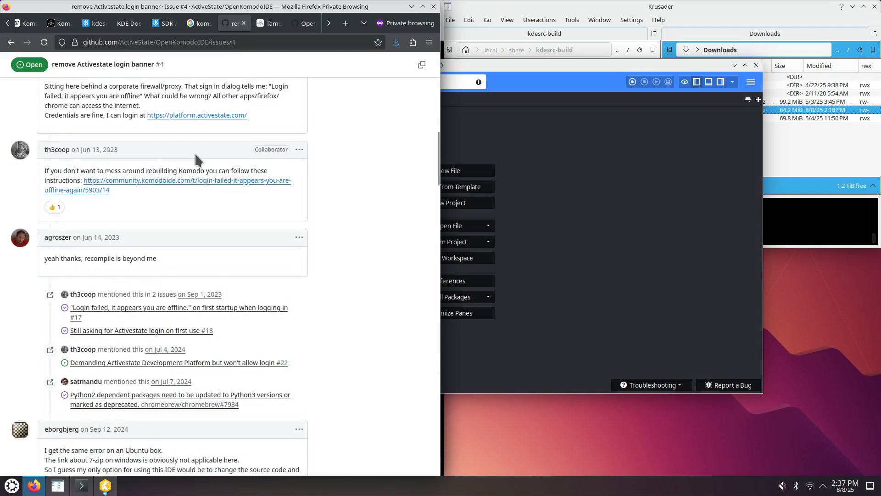
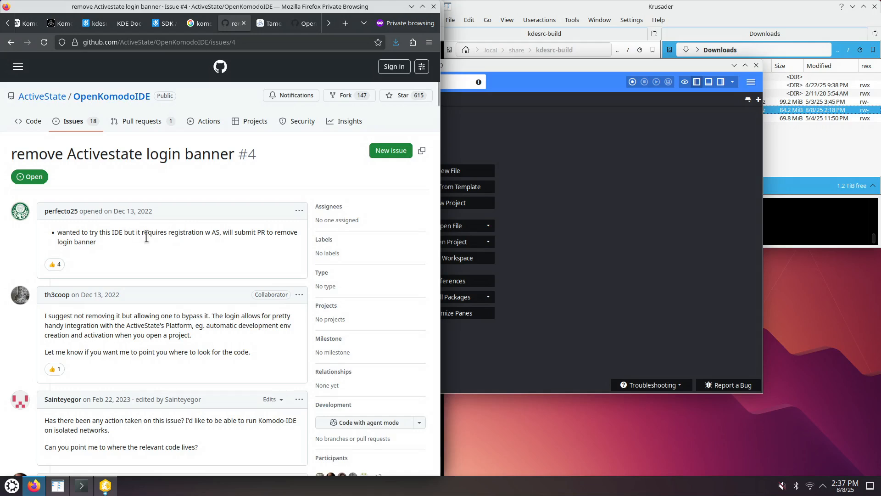
# - Open the linked komodo.p.js source from the issue in a new tab, view line 456, and return to the issue
pyautogui.scroll(-5, 163, 315)
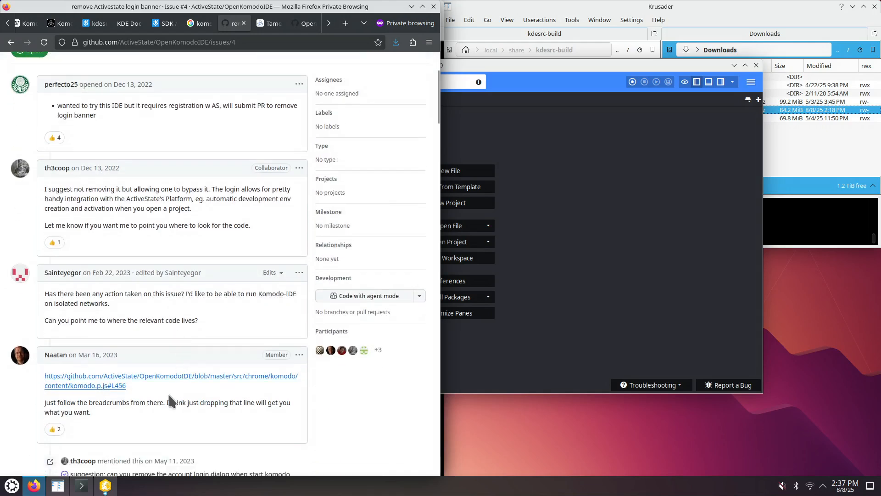
pyautogui.rightClick(134, 386)
pyautogui.click(196, 208)
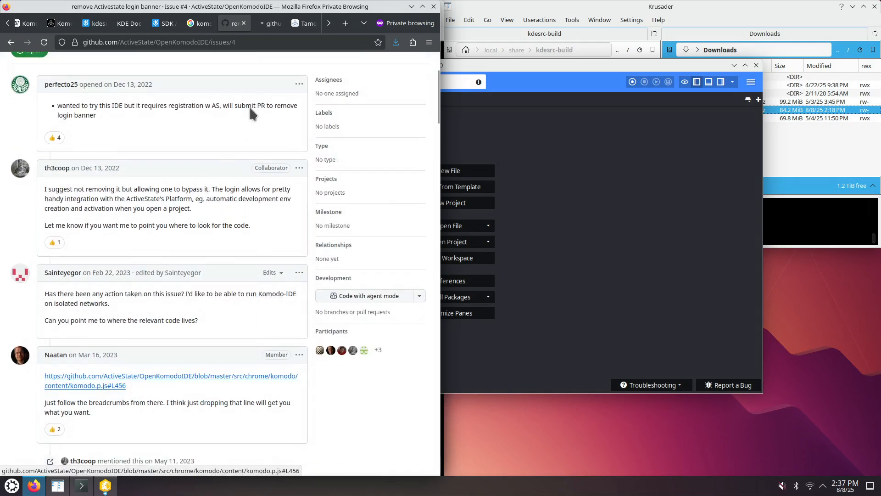
pyautogui.click(271, 25)
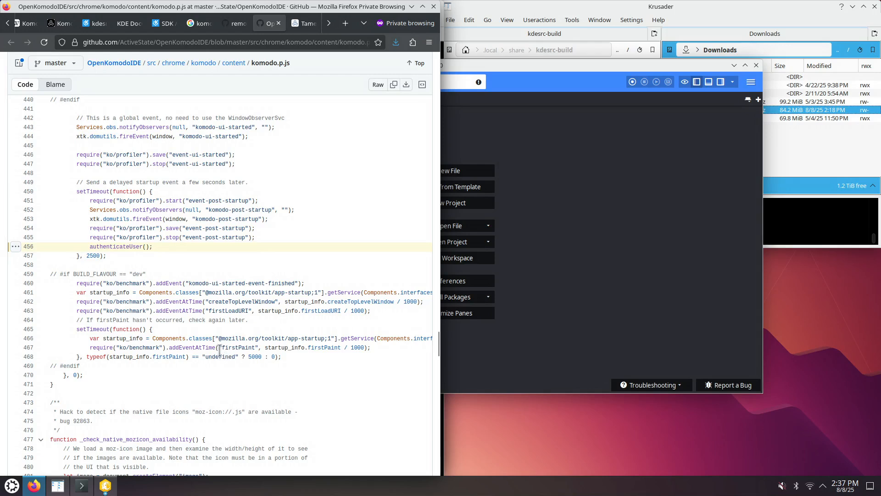
pyautogui.click(235, 23)
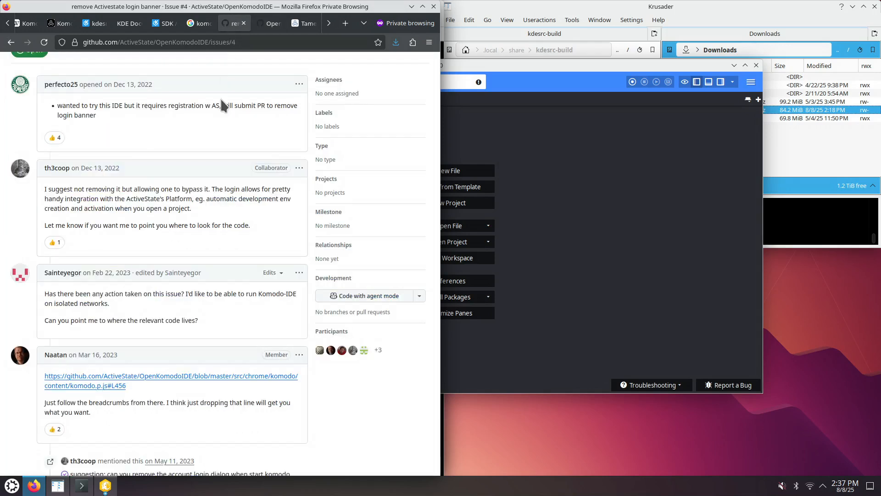
# - Scroll through the issue comments and read the step-by-step instructions for disabling the login dialog
pyautogui.scroll(-20, 233, 398)
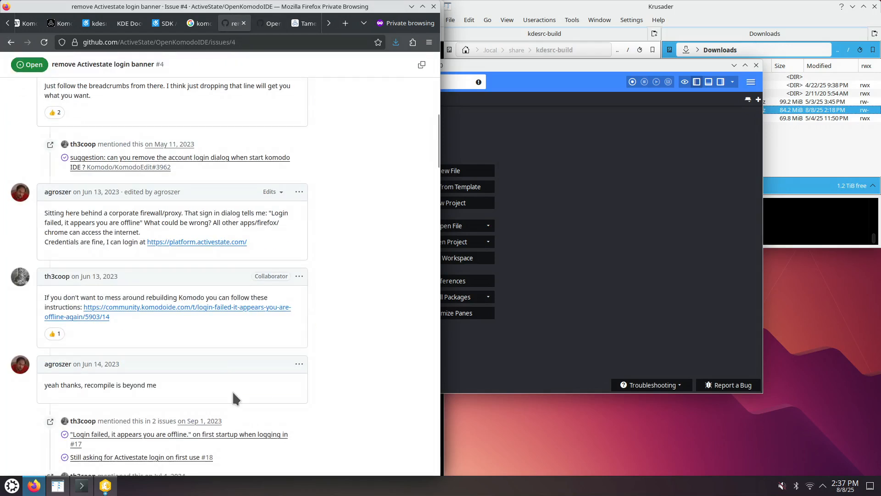
pyautogui.scroll(-5, 232, 393)
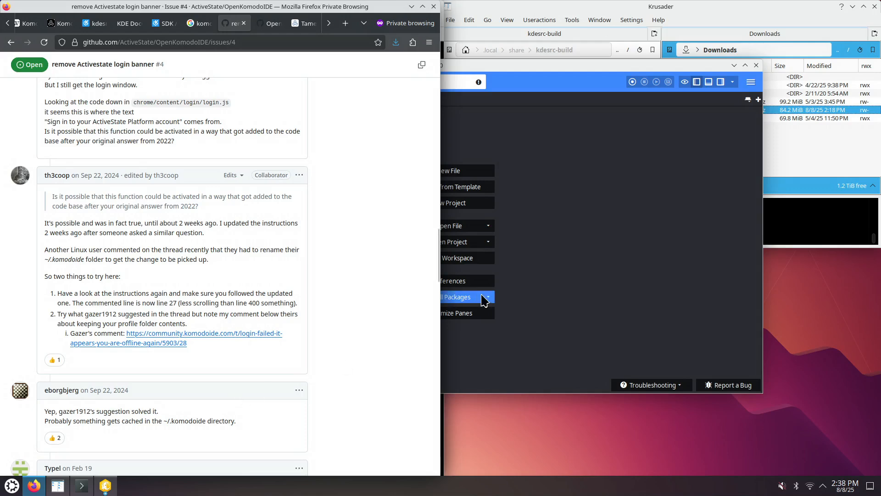
pyautogui.click(756, 65)
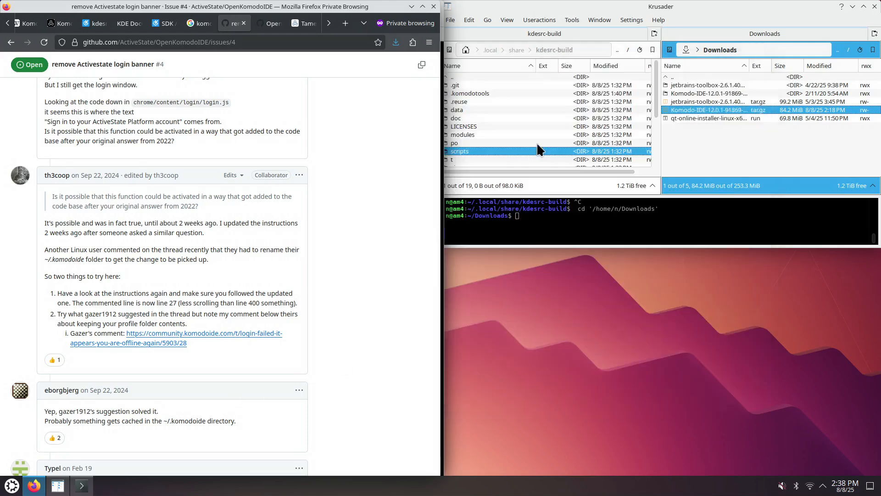
pyautogui.scroll(-12, 296, 252)
pyautogui.scroll(-4, 308, 273)
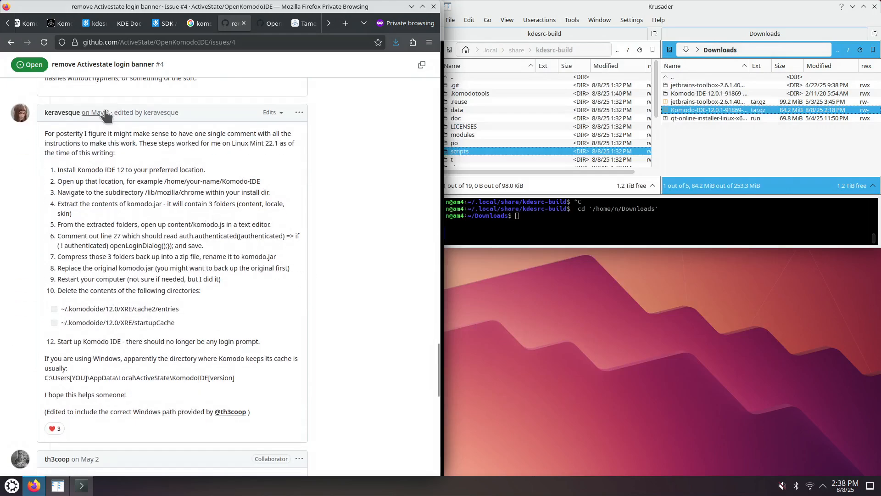
pyautogui.moveTo(105, 111)
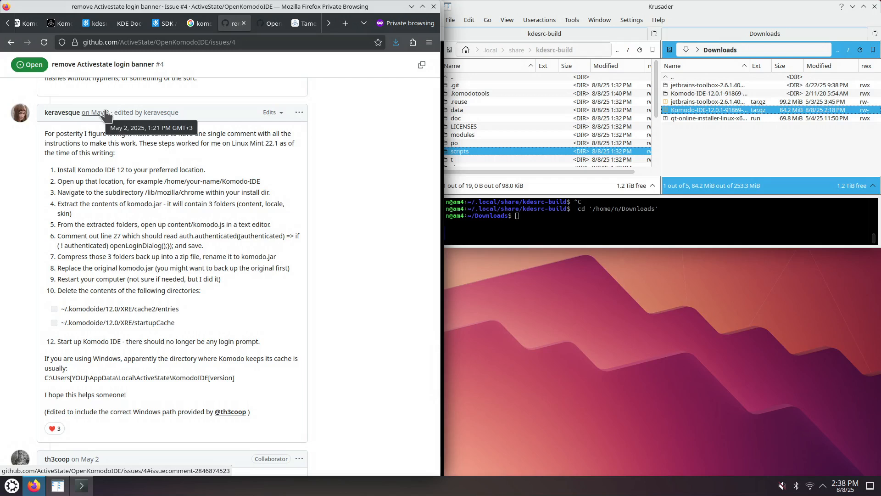
pyautogui.moveTo(58, 169); pyautogui.dragTo(111, 176)
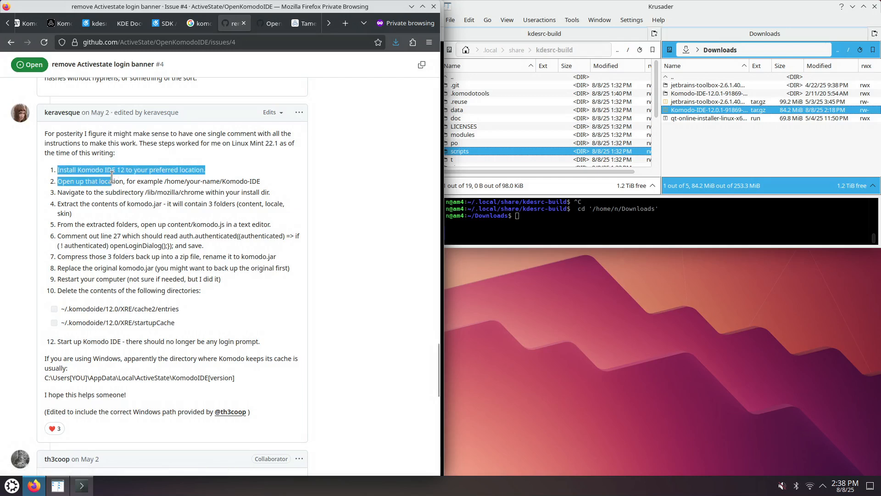
pyautogui.click(140, 188)
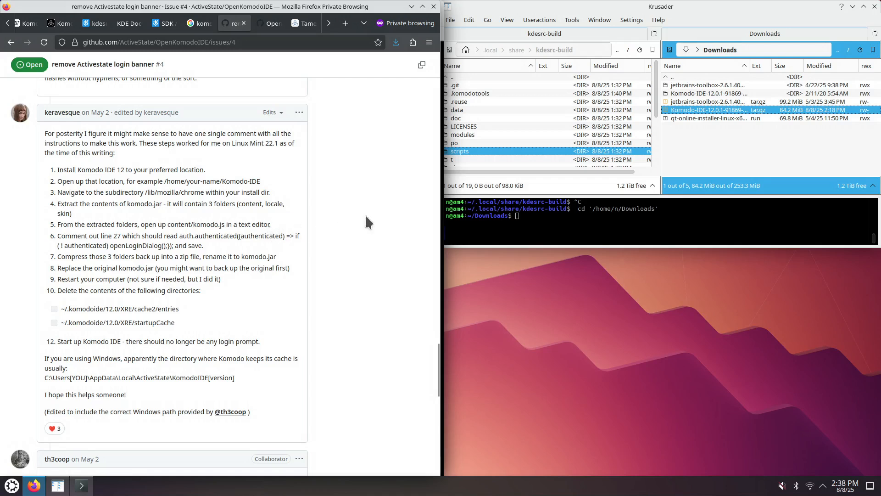
# - Navigate the file manager to ~/.opt/komodoide/lib/mozilla/chrome and select komodo.jar
pyautogui.click(553, 123)
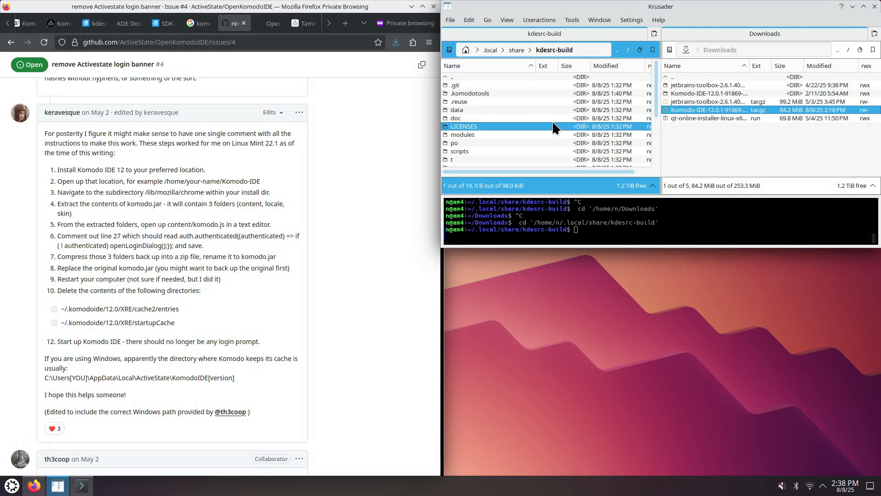
pyautogui.press('BackSpace')
pyautogui.press('BackSpace')
pyautogui.press('BackSpace')
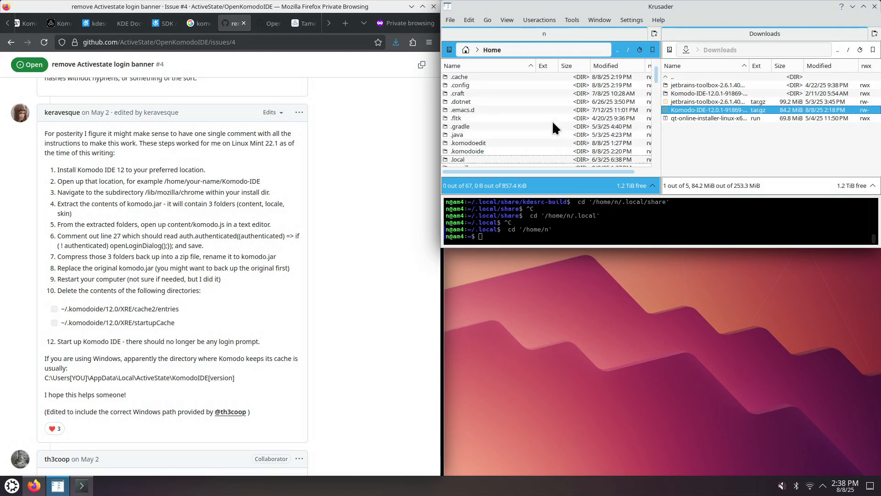
pyautogui.write('.opt')
pyautogui.press('Return')
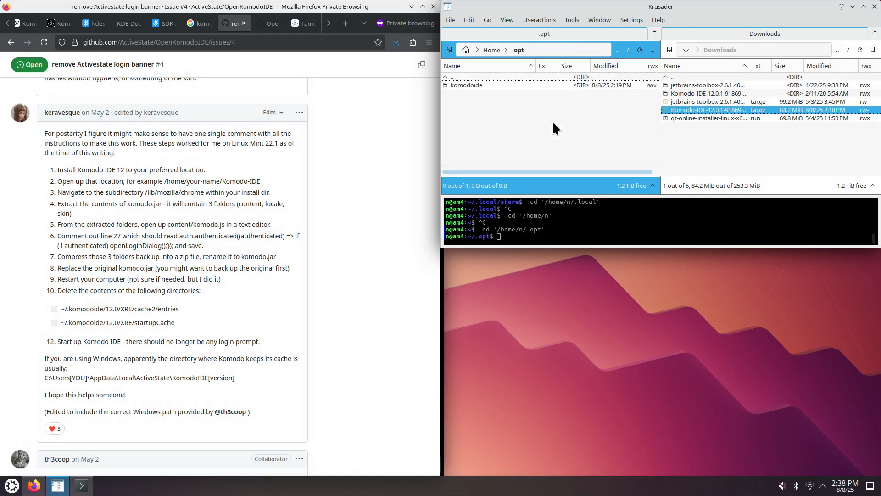
pyautogui.press('Down')
pyautogui.press('Return')
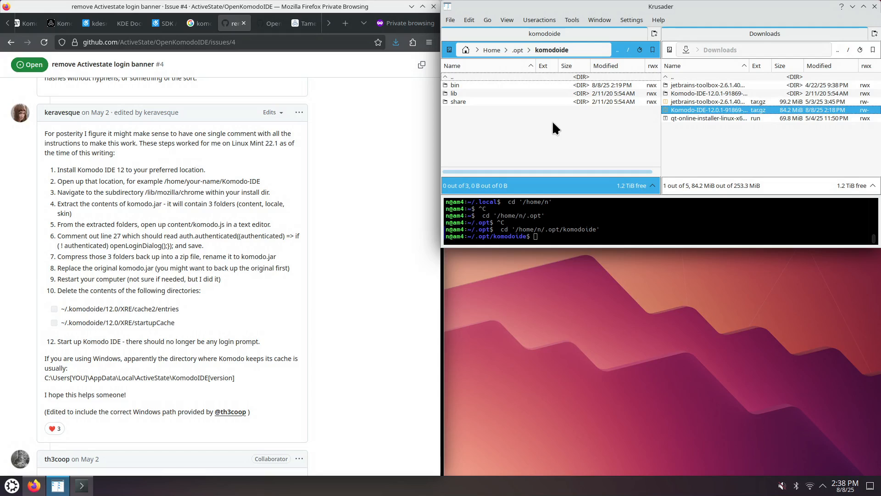
pyautogui.press('Down')
pyautogui.press('Return')
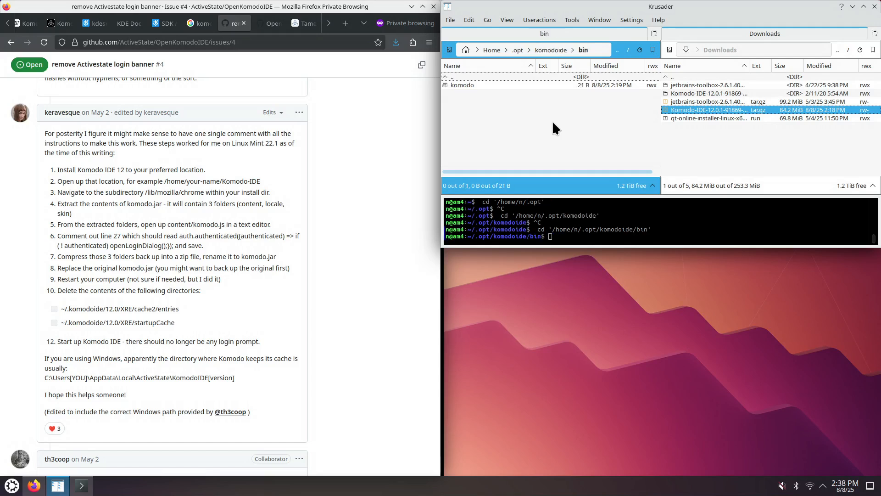
pyautogui.press('Down')
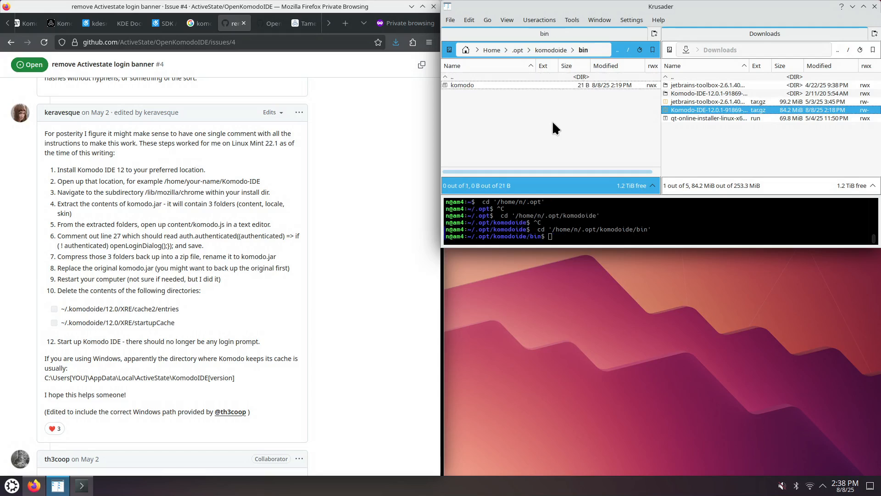
pyautogui.press('Up')
pyautogui.press('Return')
pyautogui.press('Down')
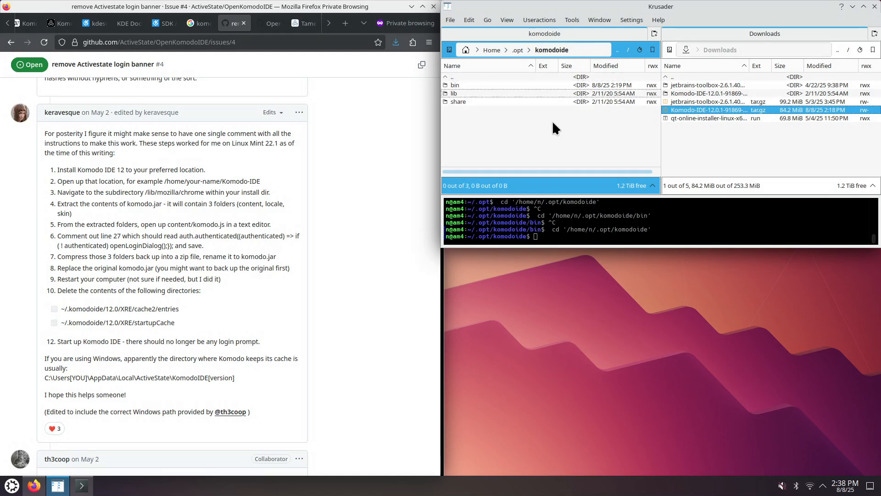
pyautogui.press('Return')
pyautogui.press('Down')
pyautogui.press('Return')
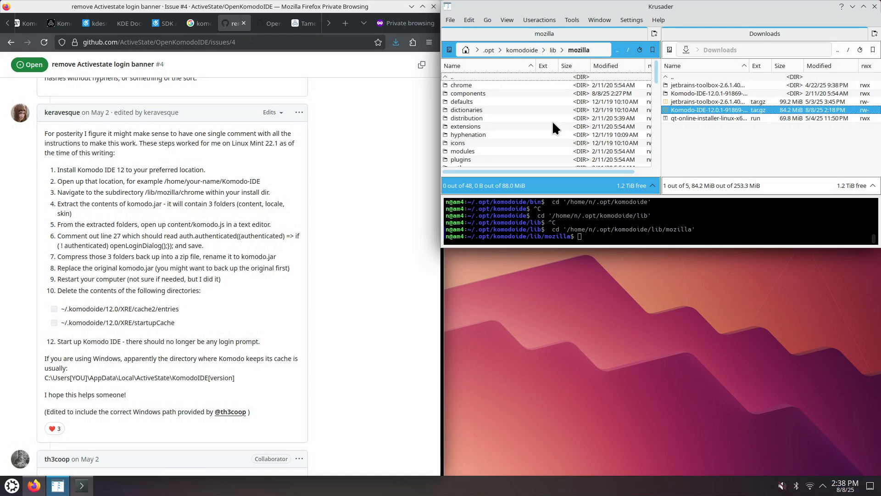
pyautogui.press('Down')
pyautogui.press('Down')
pyautogui.press('Down')
pyautogui.press('Down')
pyautogui.press('Up')
pyautogui.press('Up')
pyautogui.press('Up')
pyautogui.press('Return')
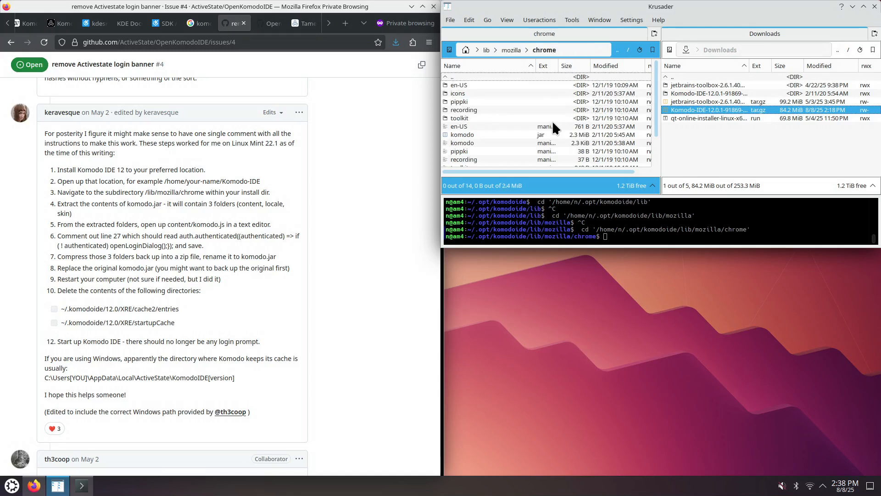
pyautogui.click(477, 134)
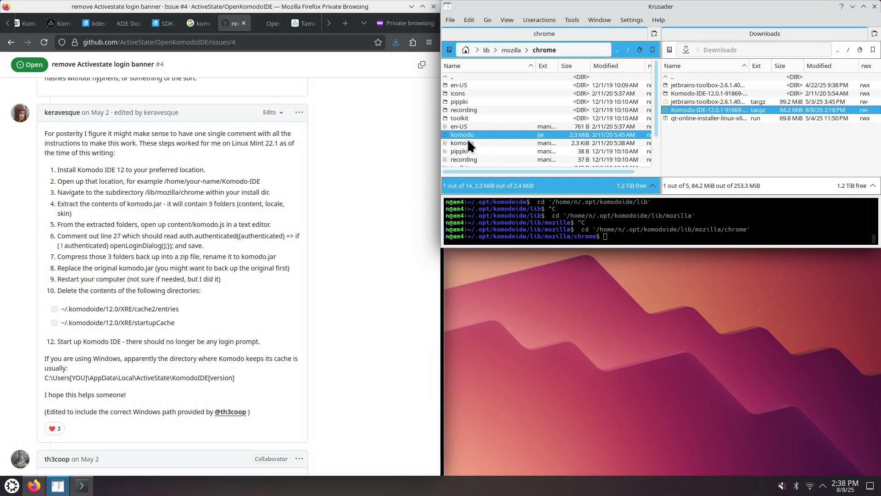
pyautogui.moveTo(467, 142)
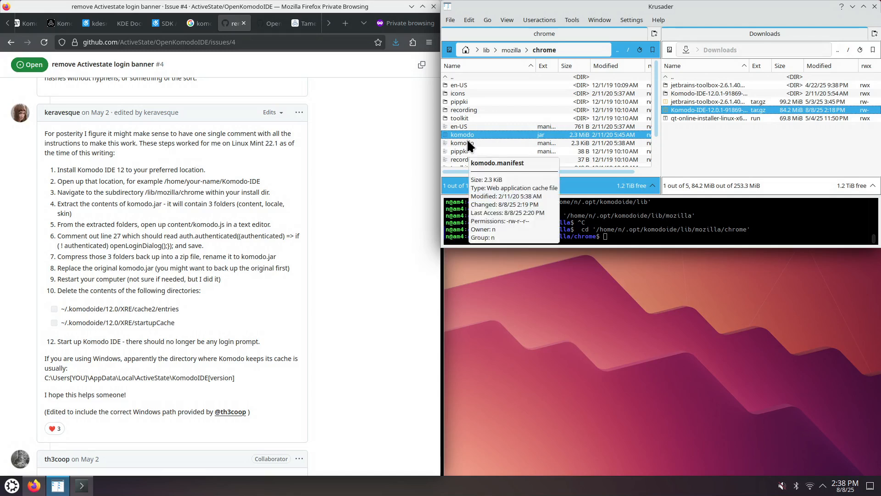
# - Back up komodo.jar by creating a folder named 1 in Downloads and copying the jar into it
pyautogui.click(706, 155)
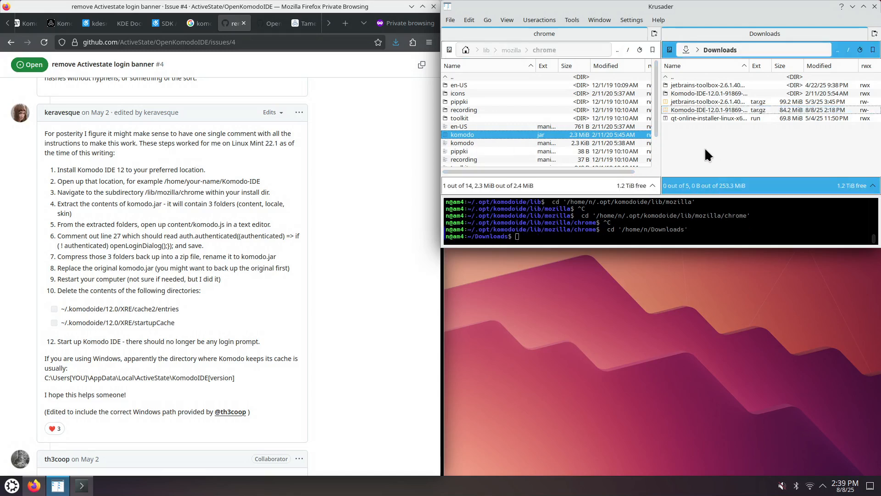
pyautogui.press('F7')
pyautogui.write('1')
pyautogui.press('Return')
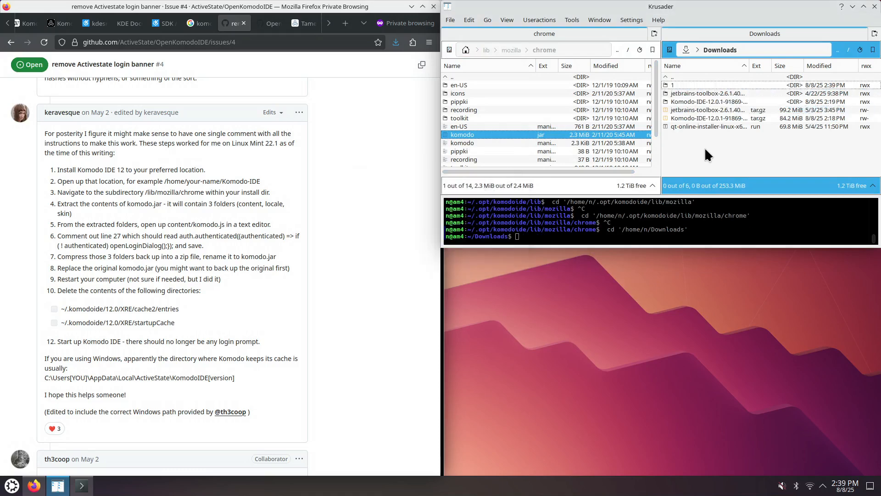
pyautogui.press('Tab')
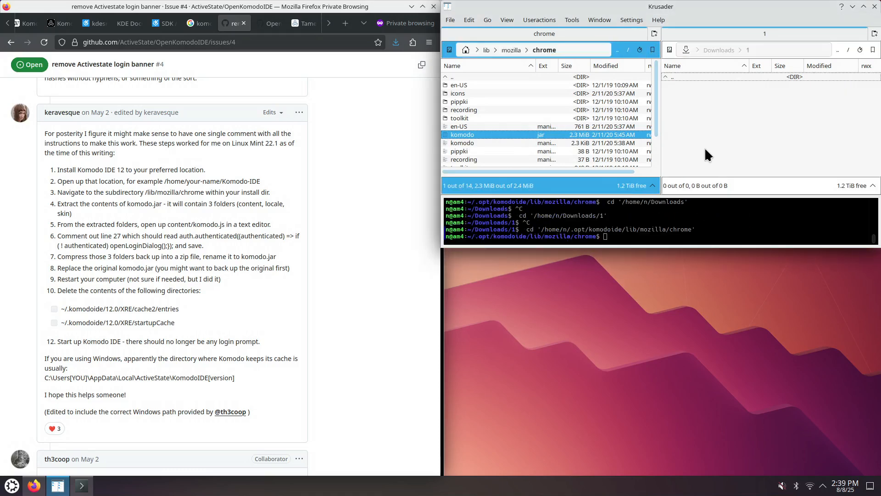
pyautogui.press('F5')
pyautogui.press('Return')
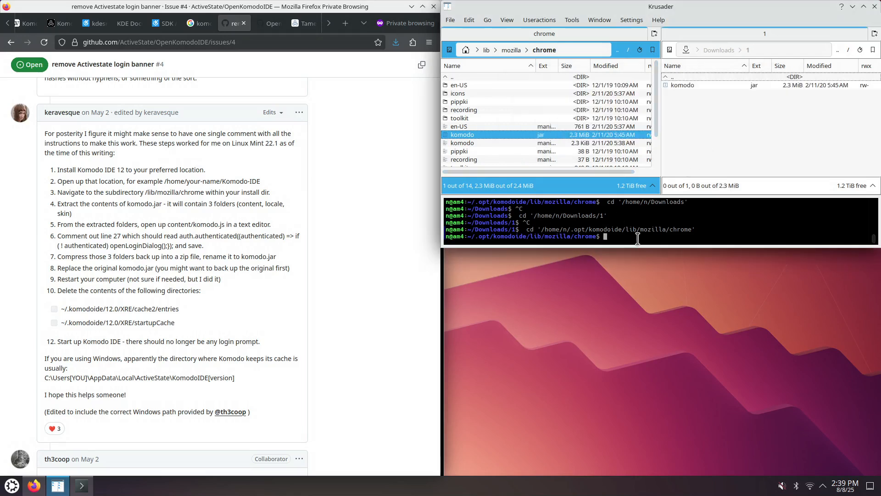
# - Extract komodo.jar in the chrome folder by running unzip komodo.jar in the terminal
pyautogui.write('unzip komodo.jar')
pyautogui.press('Return')
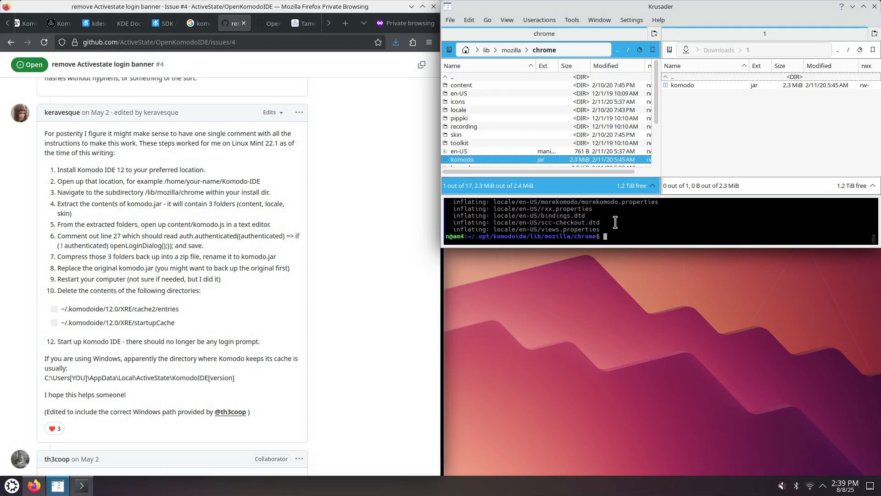
pyautogui.rightClick(532, 131)
pyautogui.press('Escape')
pyautogui.scroll(-3, 505, 136)
pyautogui.rightClick(506, 136)
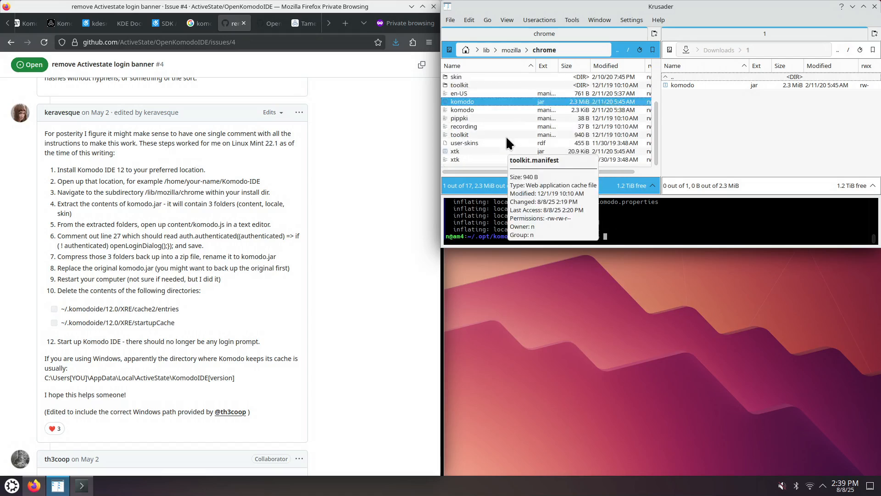
pyautogui.press('Escape')
pyautogui.scroll(3, 506, 136)
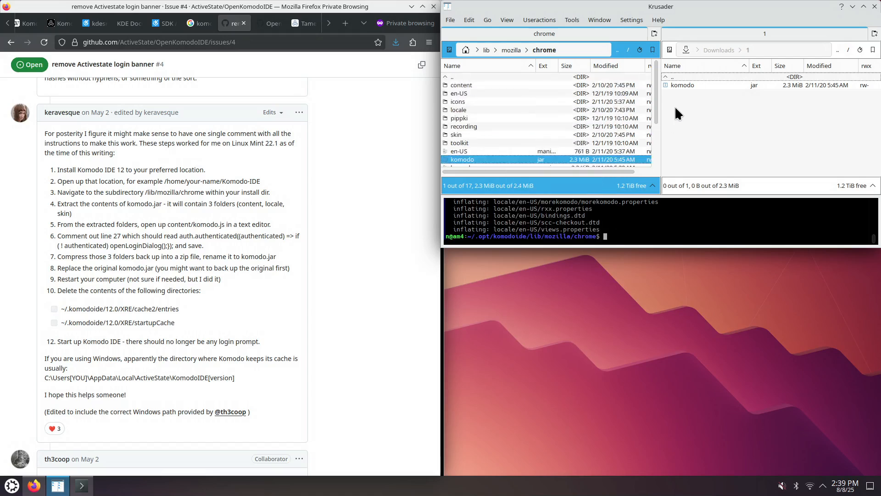
# - Rerun the unzip command in Downloads/1 to extract the backup copy of komodo.jar
pyautogui.click(717, 105)
pyautogui.click(705, 239)
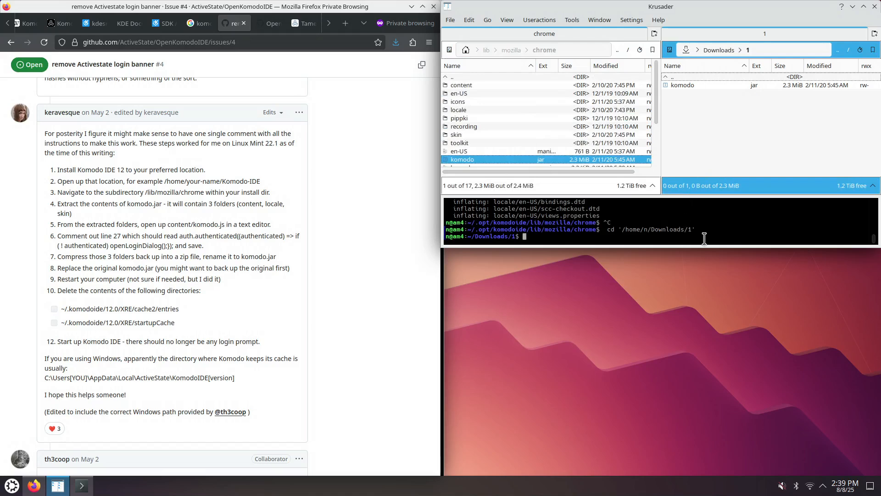
pyautogui.press('Up')
pyautogui.press('Return')
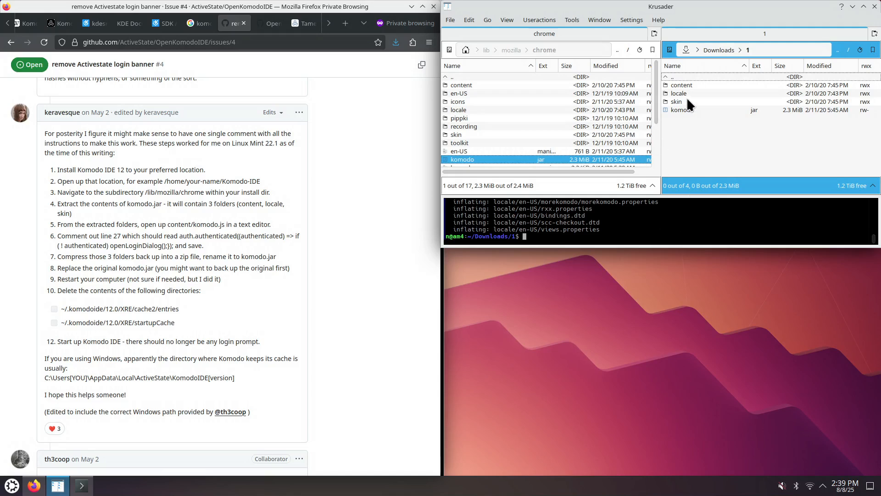
# - Delete the extracted content, locale and skin folders from the chrome folder, confirming deletion of all
pyautogui.doubleClick(469, 85)
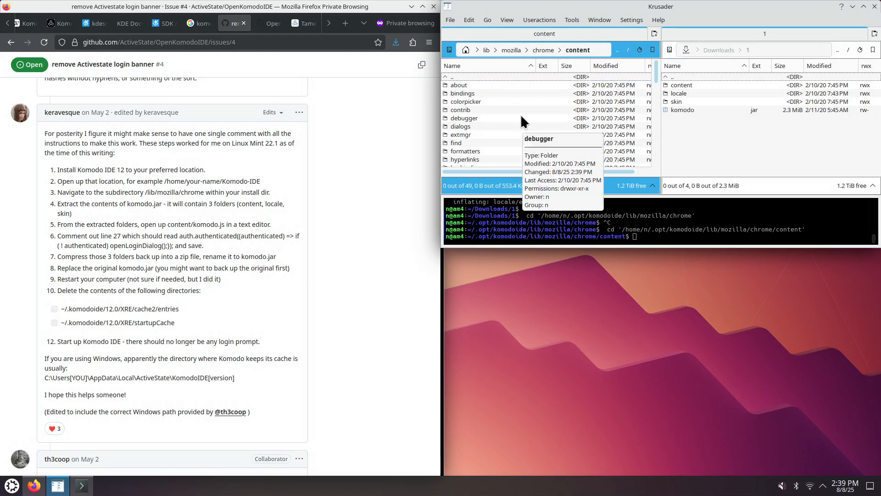
pyautogui.press('BackSpace')
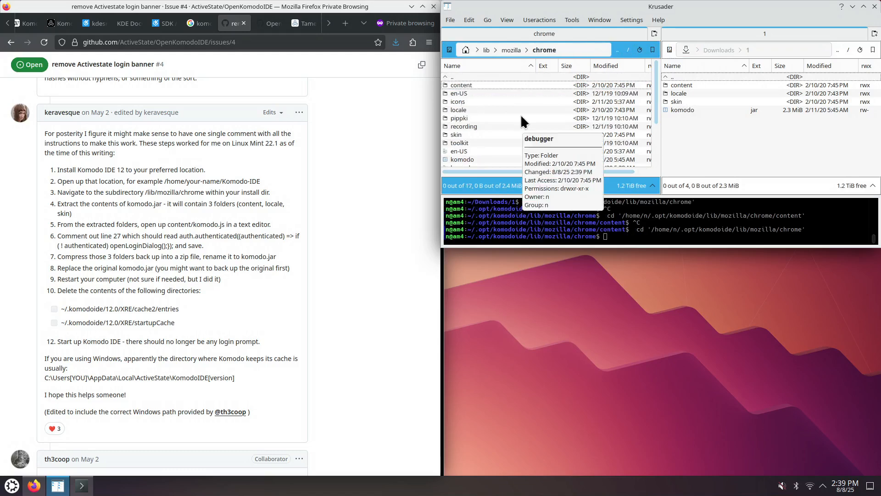
pyautogui.click(472, 84)
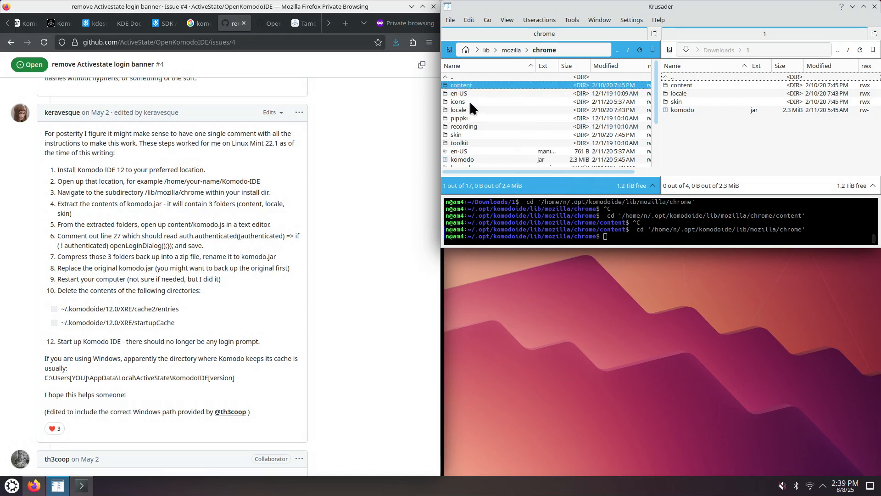
pyautogui.keyDown('ctrl'); pyautogui.click(468, 110); pyautogui.keyUp('ctrl')
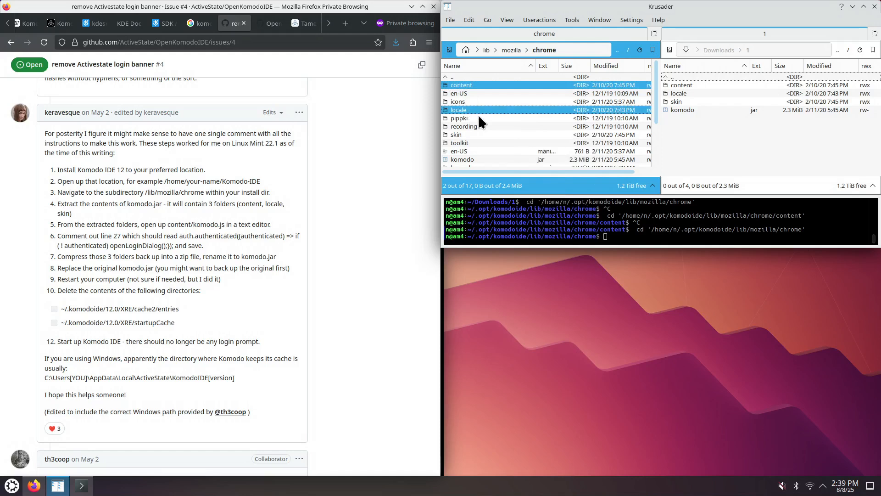
pyautogui.doubleClick(463, 135)
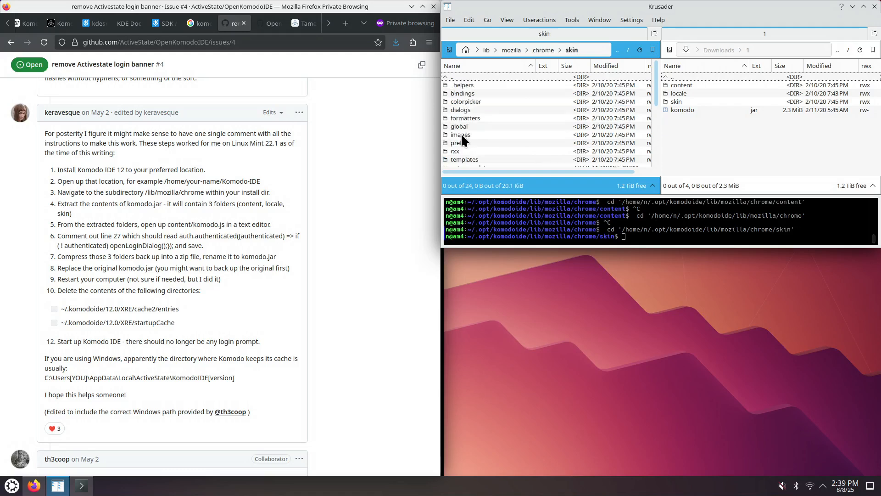
pyautogui.doubleClick(464, 76)
pyautogui.keyDown('ctrl'); pyautogui.click(464, 84); pyautogui.keyUp('ctrl')
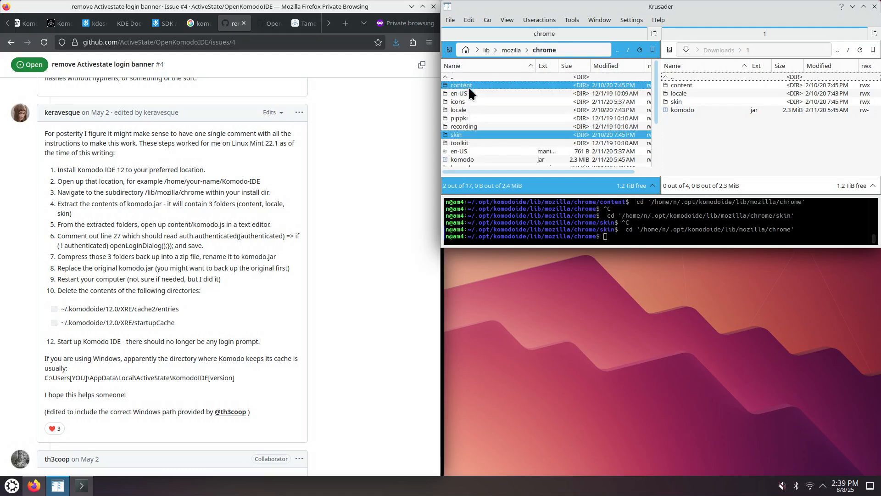
pyautogui.keyDown('ctrl'); pyautogui.click(462, 110); pyautogui.keyUp('ctrl')
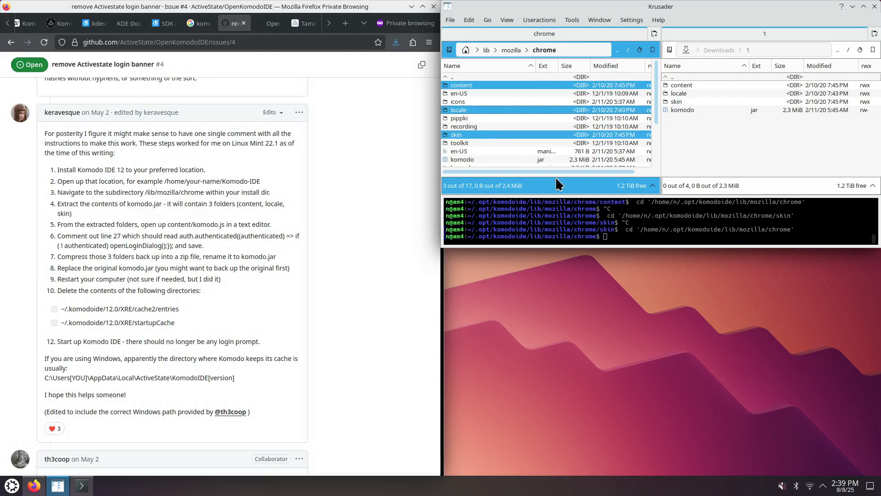
pyautogui.press('Delete')
pyautogui.press('Return')
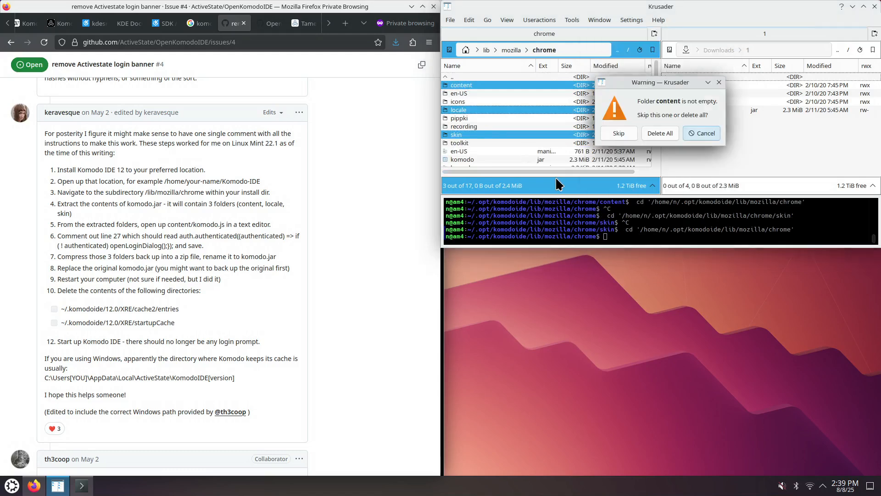
pyautogui.click(662, 135)
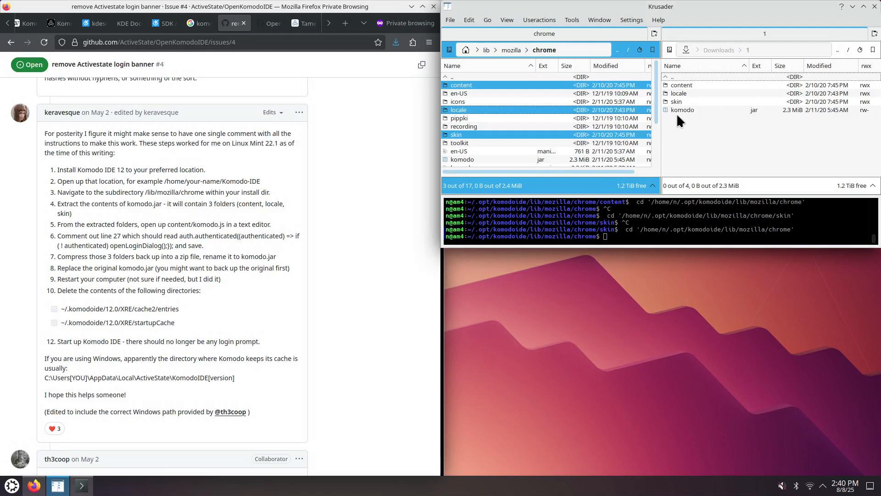
# - Open content/komodo.js from the extracted backup in Downloads/1 in a text editor
pyautogui.click(684, 94)
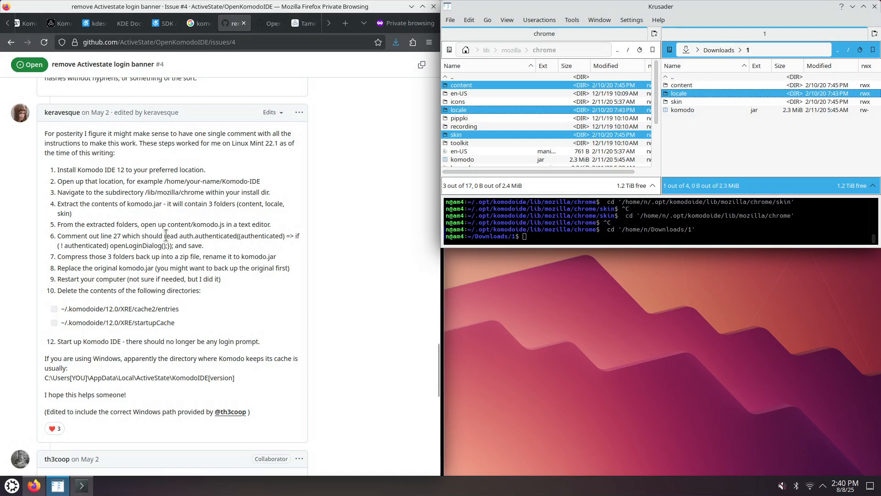
pyautogui.moveTo(145, 225); pyautogui.dragTo(221, 224)
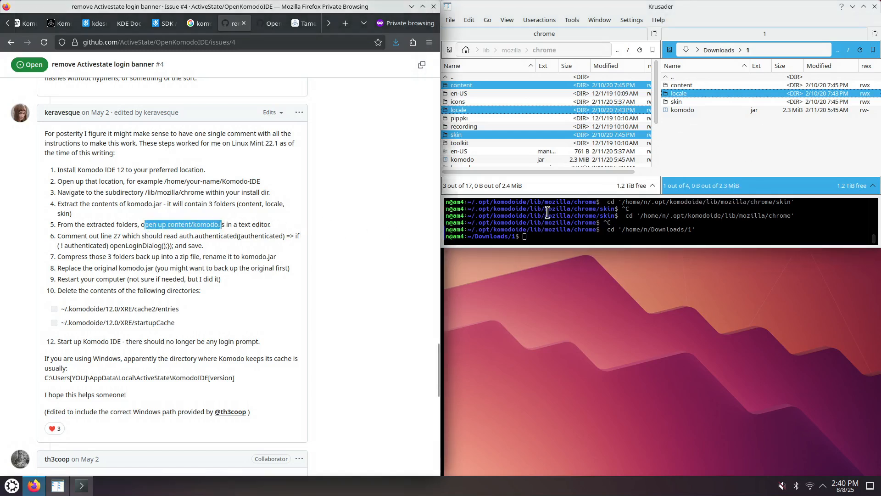
pyautogui.doubleClick(682, 86)
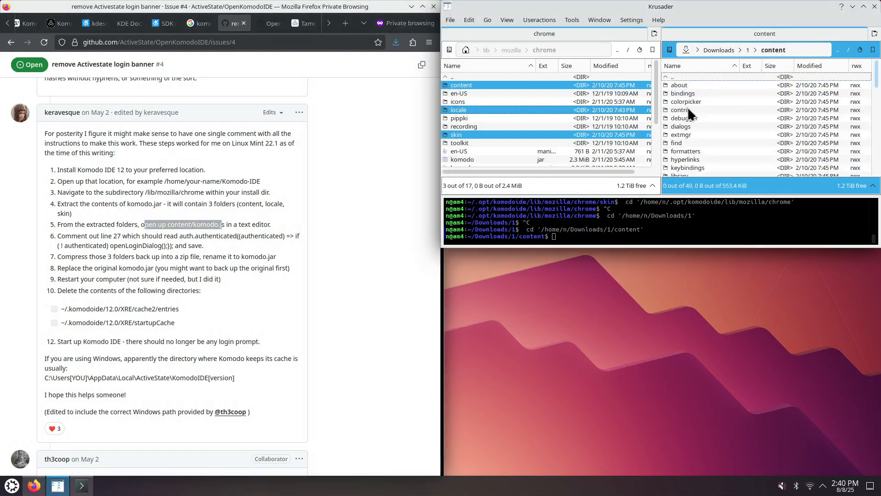
pyautogui.write('komo')
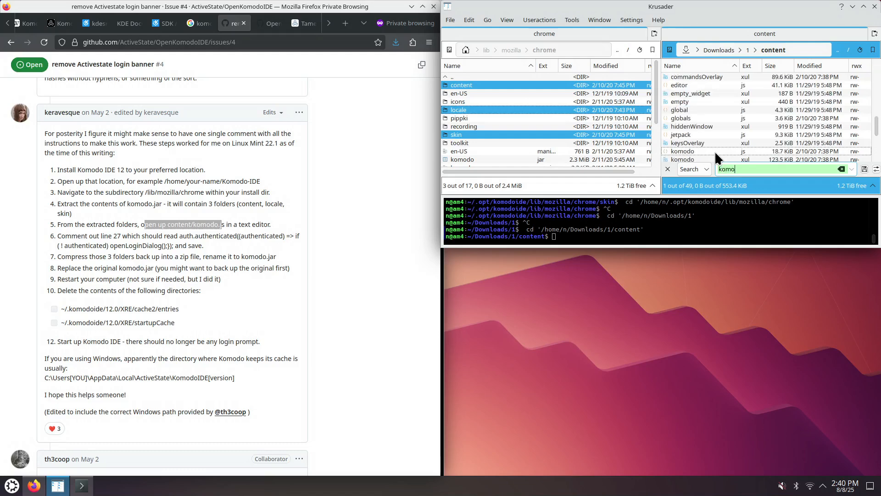
pyautogui.doubleClick(715, 150)
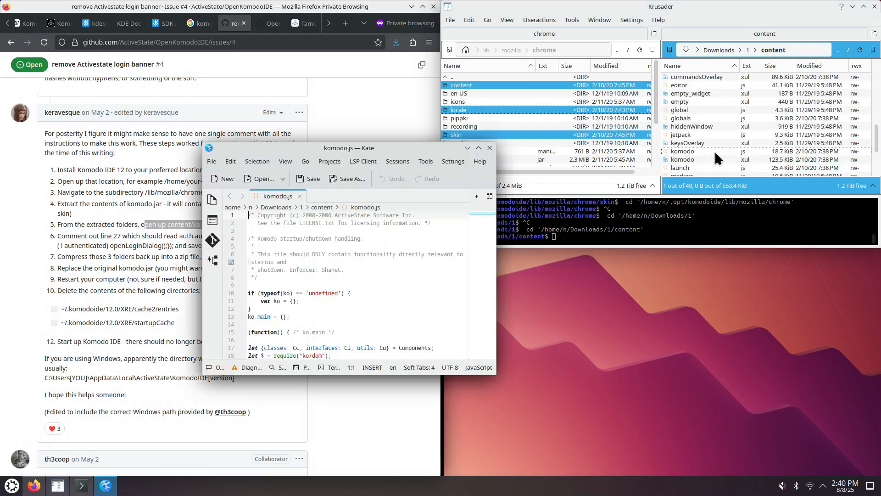
# - Comment out line 27's auth.authenticated openLoginDialog call with //, save komodo.js and close the editor
pyautogui.moveTo(412, 146); pyautogui.dragTo(880, 241)
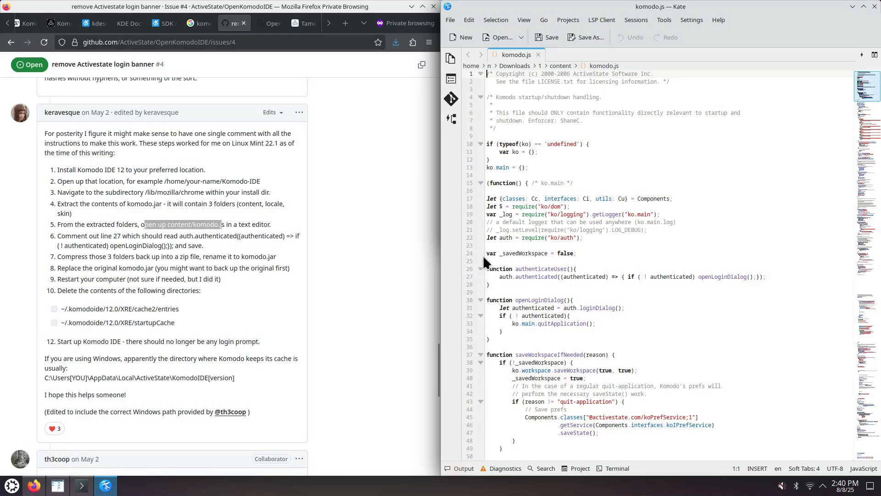
pyautogui.click(497, 277)
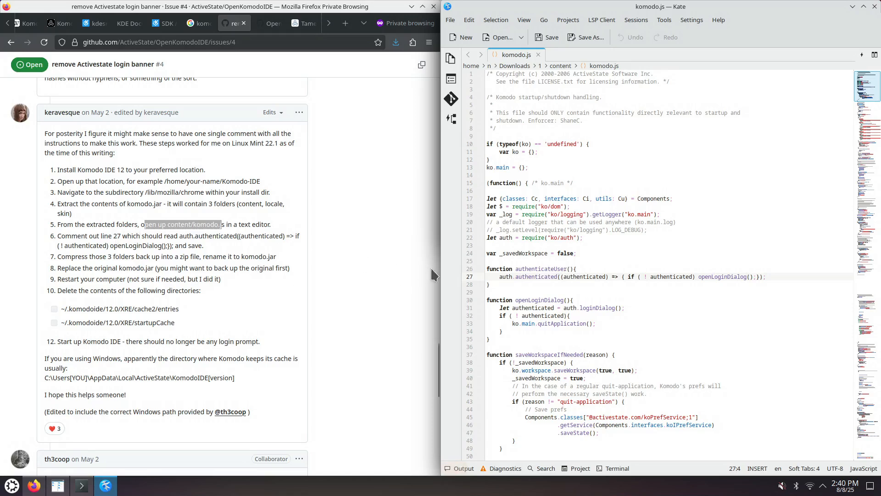
pyautogui.click(499, 277)
pyautogui.write('//')
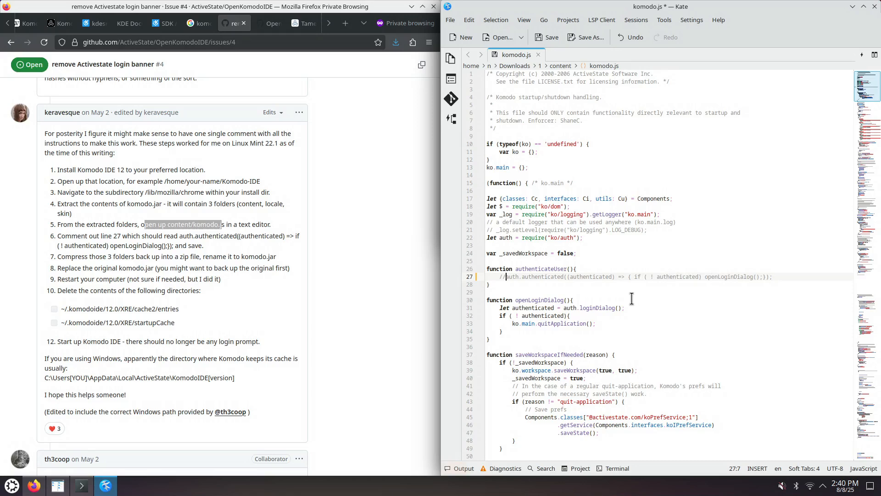
pyautogui.hotkey('ctrl', 's')
pyautogui.click(874, 7)
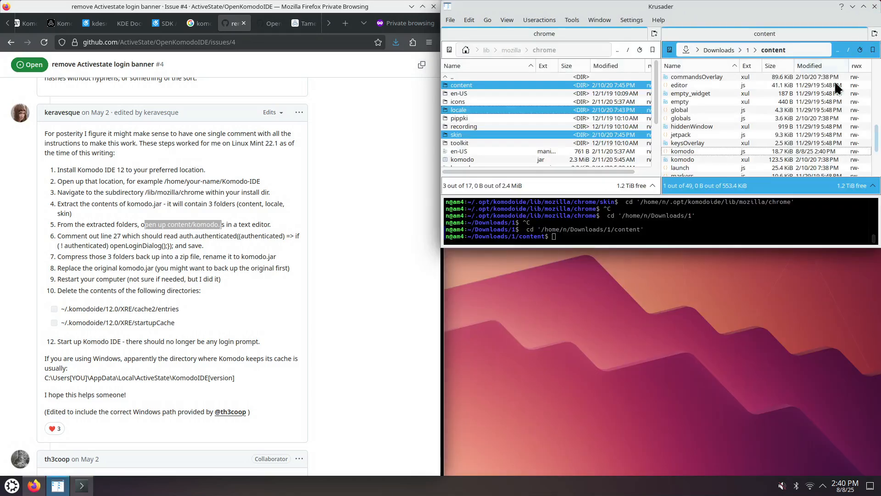
# - Delete the backup komodo.jar from the Downloads/1 folder
pyautogui.click(722, 117)
pyautogui.press('BackSpace')
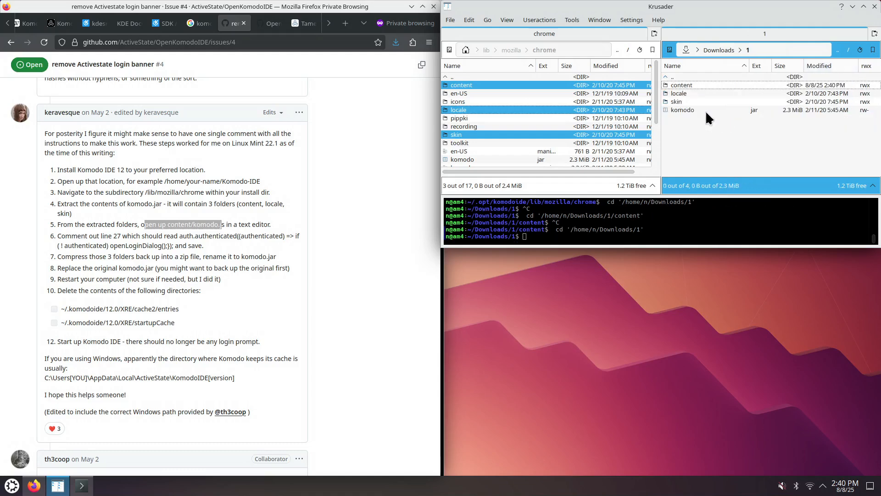
pyautogui.click(706, 111)
pyautogui.press('Delete')
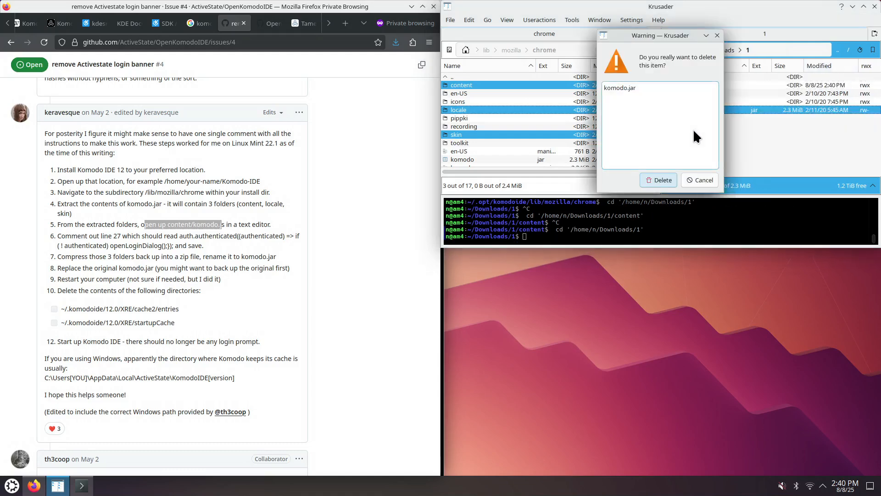
pyautogui.press('Return')
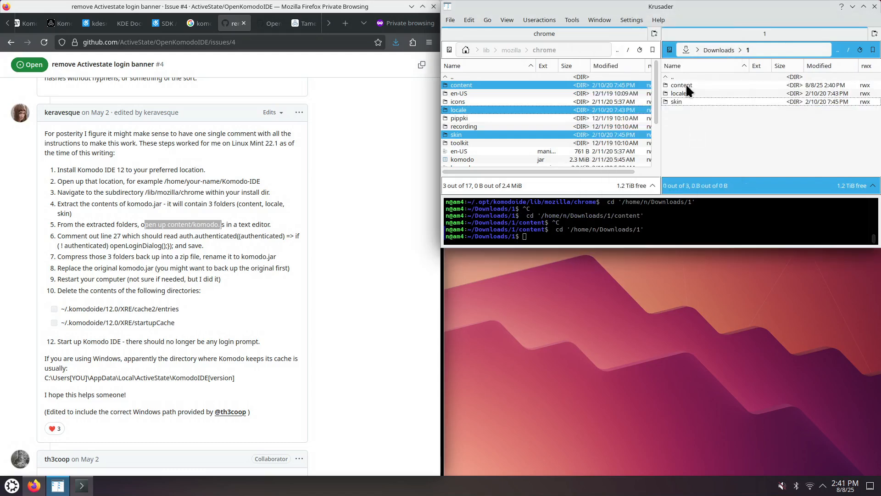
# - Compress the content, locale and skin folders in Downloads/1 into Archive.zip
pyautogui.click(686, 85)
pyautogui.keyDown('shift'); pyautogui.click(683, 100); pyautogui.keyUp('shift')
pyautogui.rightClick(683, 100)
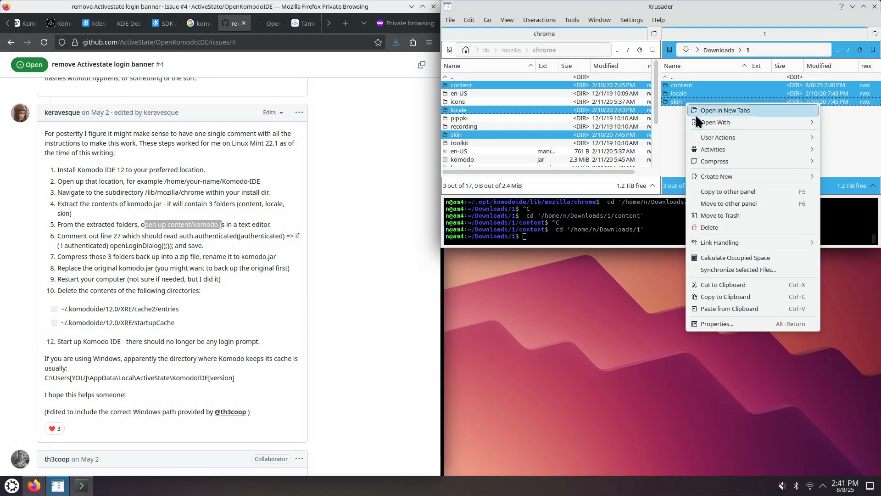
pyautogui.moveTo(715, 159)
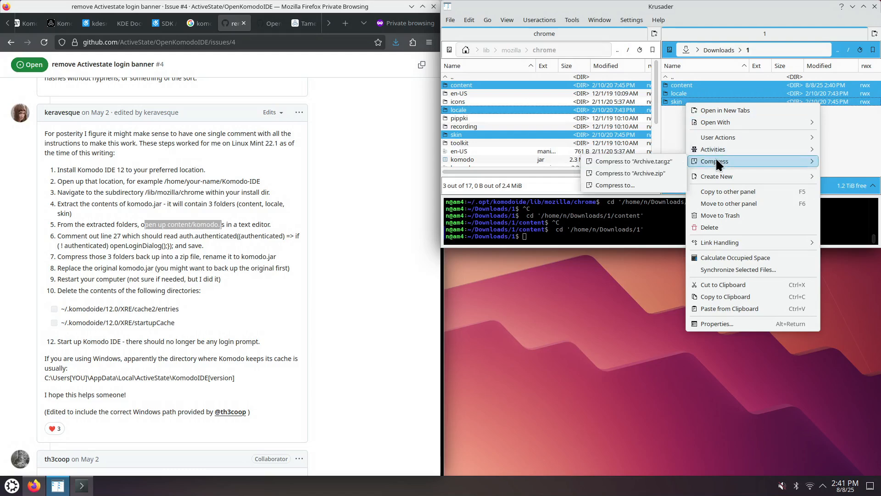
pyautogui.click(649, 173)
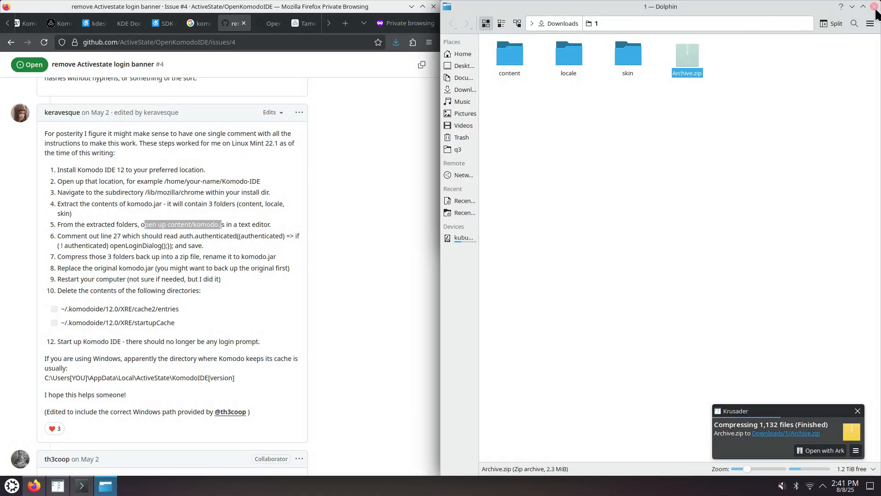
pyautogui.click(874, 8)
# - Rename Archive.zip to komodo.jar using the original jar's file name
pyautogui.click(686, 110)
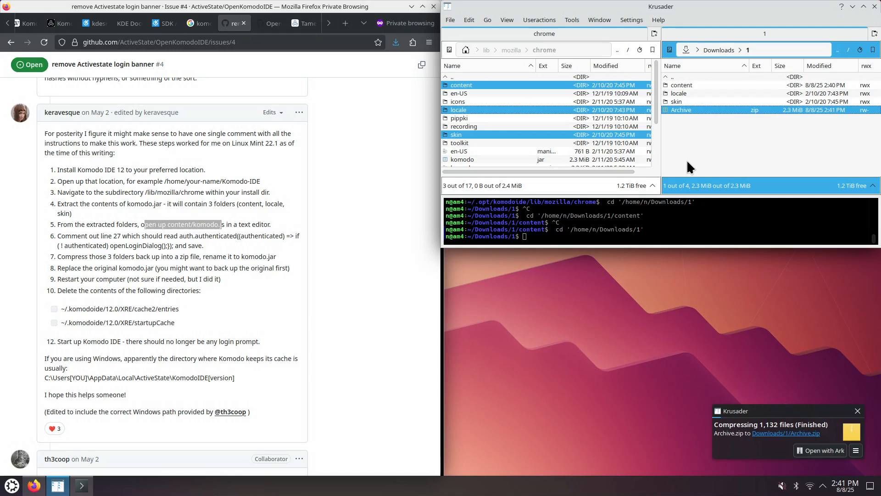
pyautogui.click(513, 159)
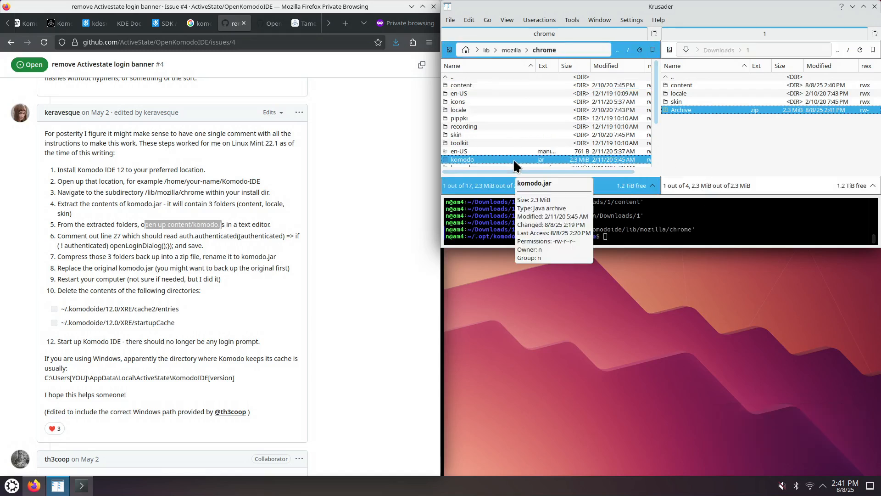
pyautogui.press('F2')
pyautogui.hotkey('ctrl', 'c')
pyautogui.press('Escape')
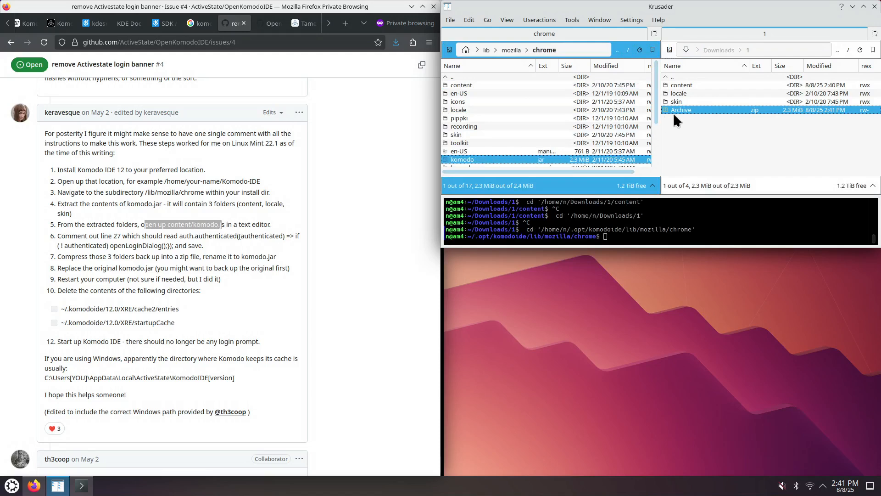
pyautogui.click(677, 111)
pyautogui.press('F2')
pyautogui.hotkey('ctrl', 'v')
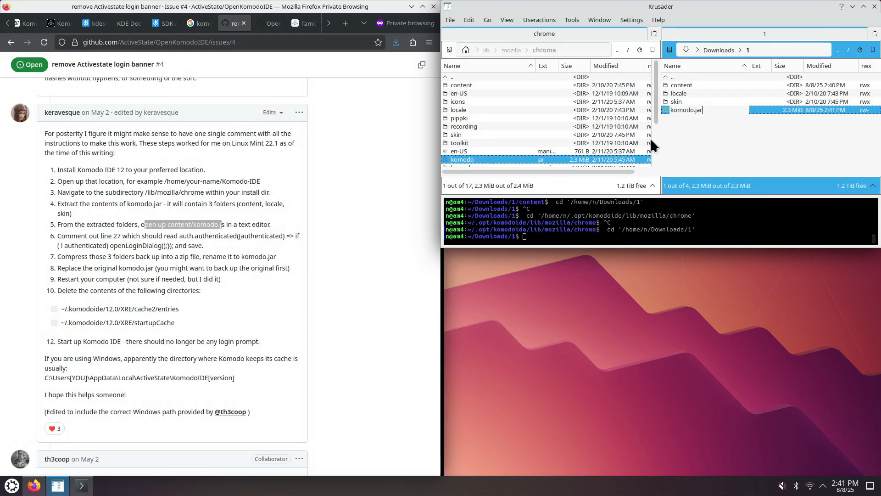
pyautogui.press('Return')
# - Copy the new komodo.jar into the chrome folder, overwriting the original
pyautogui.click(691, 110)
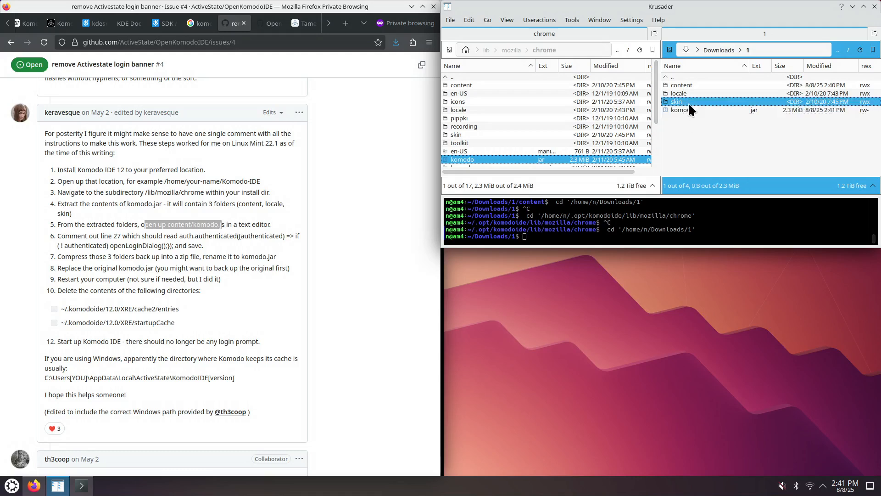
pyautogui.press('F5')
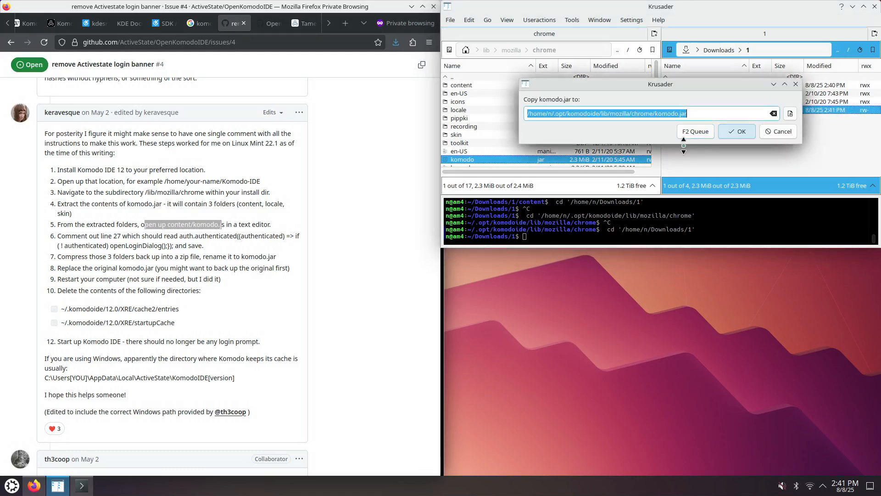
pyautogui.click(738, 131)
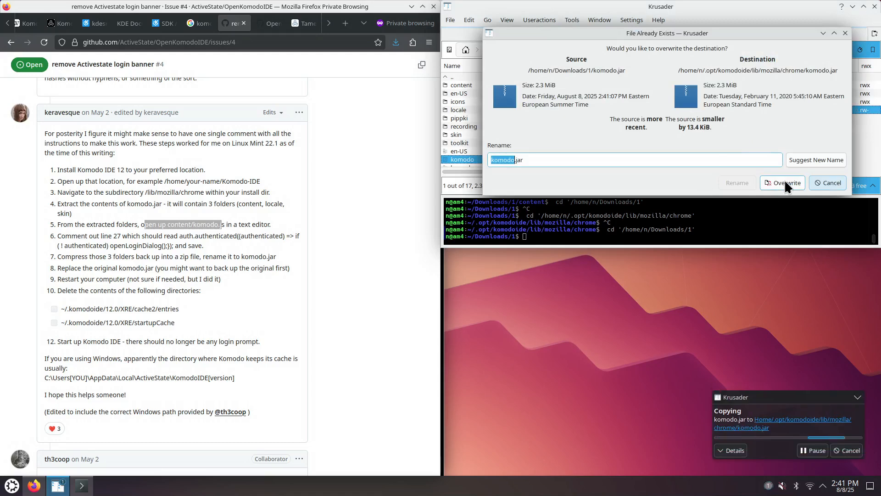
pyautogui.click(783, 179)
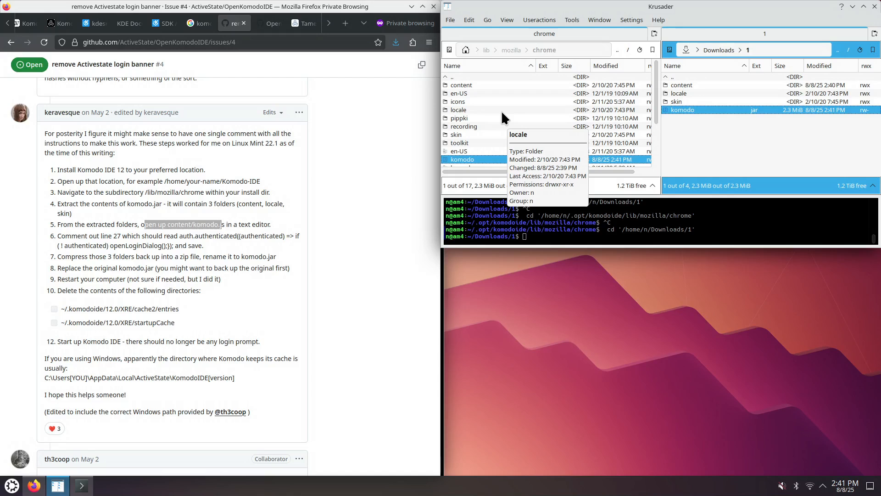
# - Inspect the content, locale and skin folders inside the chrome folder
pyautogui.doubleClick(470, 84)
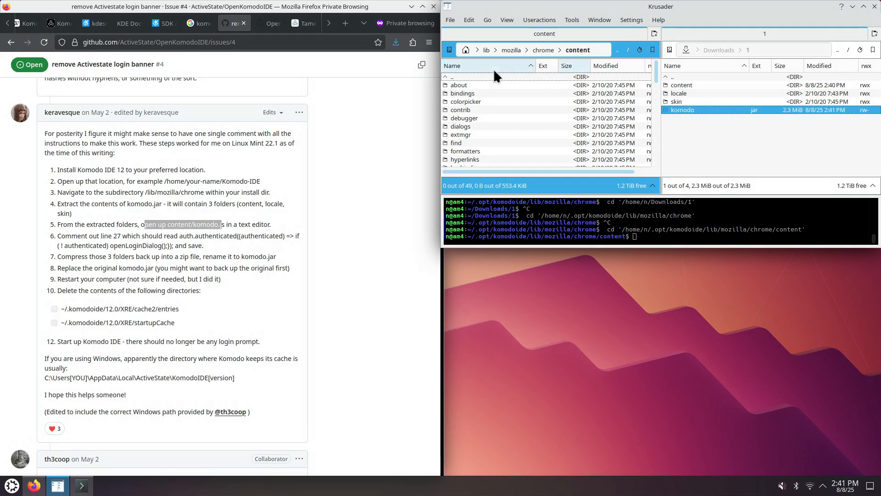
pyautogui.doubleClick(476, 79)
pyautogui.press('Down')
pyautogui.press('Down')
pyautogui.press('Down')
pyautogui.press('Return')
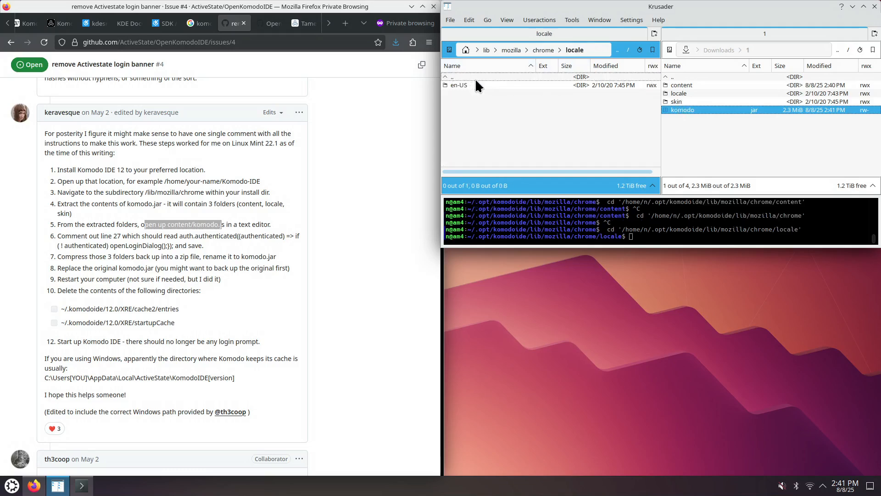
pyautogui.doubleClick(475, 78)
pyautogui.press('Down')
pyautogui.press('Down')
pyautogui.press('Down')
pyautogui.press('Return')
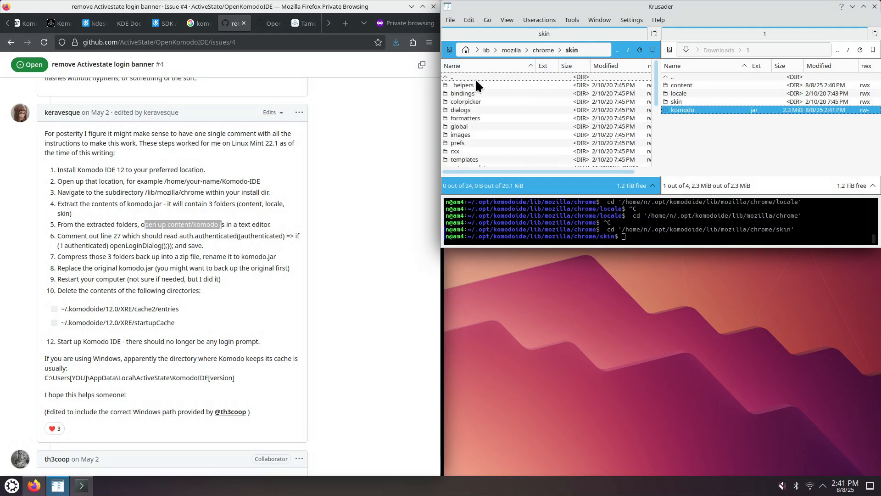
# - Return to the chrome folder and review the remaining instruction steps about replacing the jar and clearing caches
pyautogui.doubleClick(476, 79)
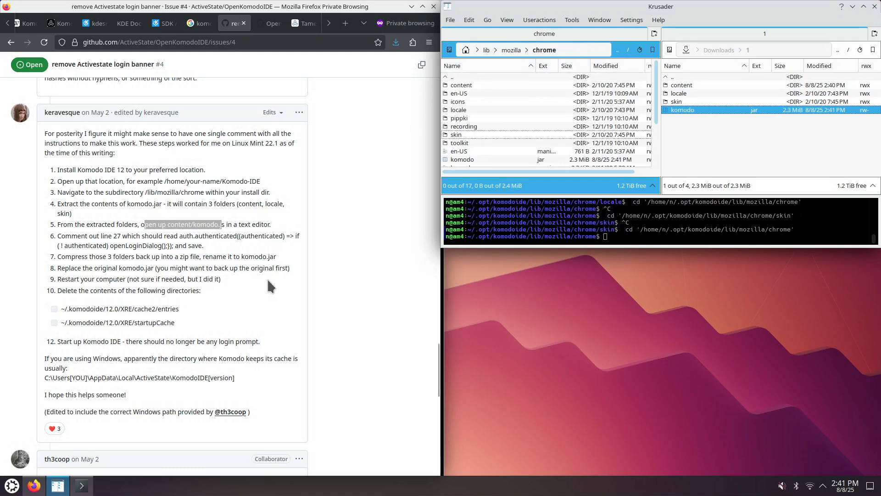
pyautogui.moveTo(89, 256); pyautogui.dragTo(281, 257)
pyautogui.click(225, 254)
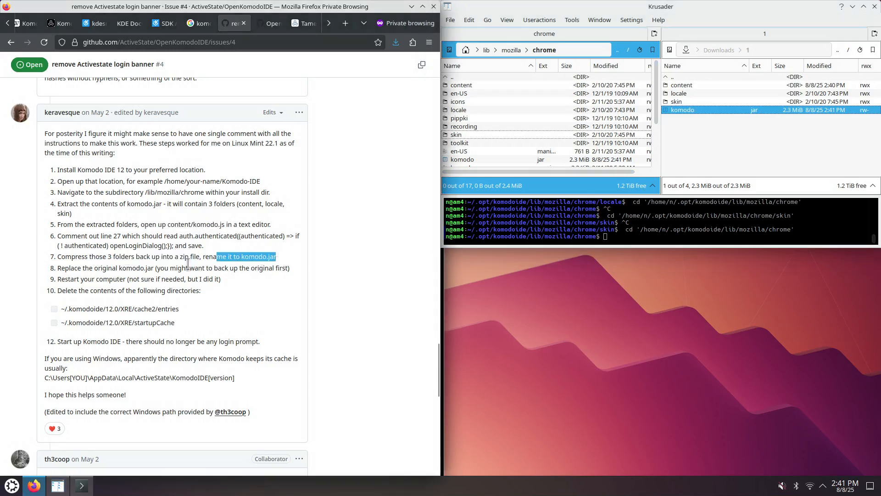
pyautogui.moveTo(89, 268); pyautogui.dragTo(281, 268)
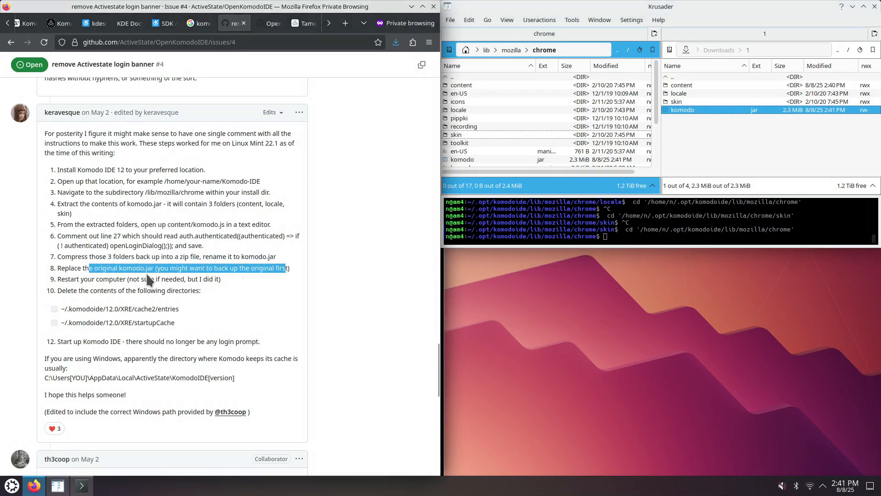
pyautogui.moveTo(62, 279); pyautogui.dragTo(219, 281)
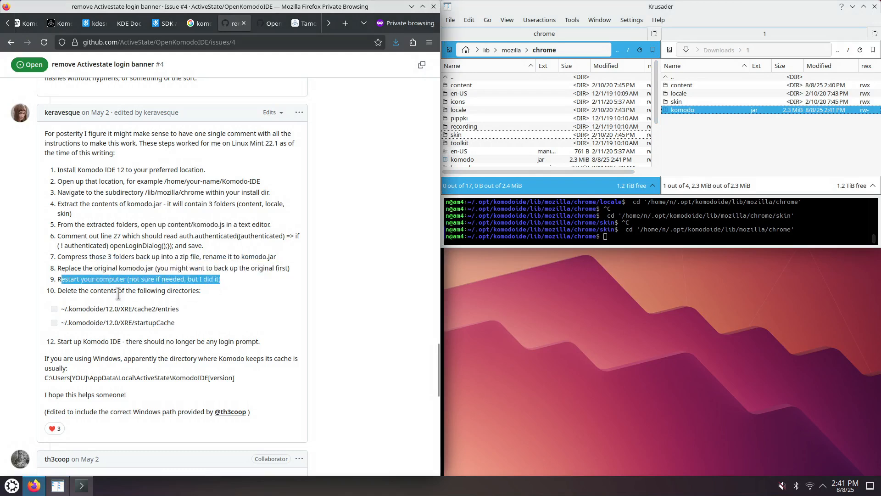
pyautogui.moveTo(68, 291); pyautogui.dragTo(207, 292)
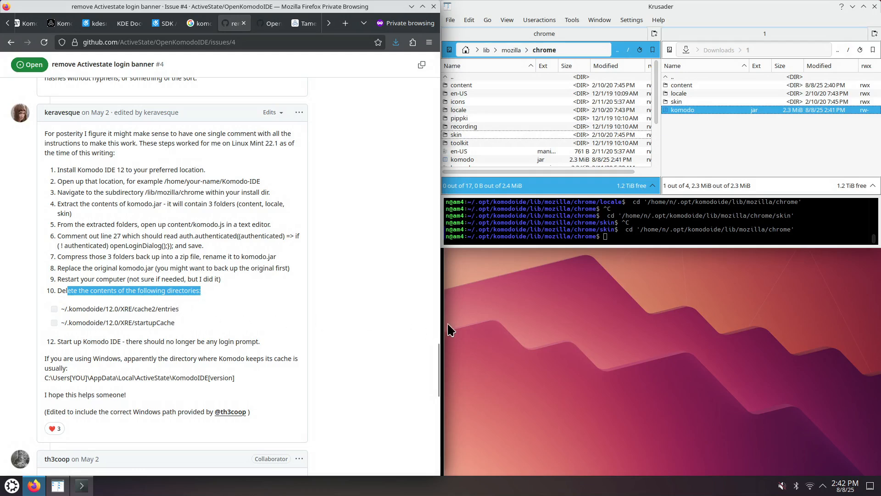
# - Delete the entries folder inside ~/.komodoide/12.0/XRE/cache2, including all its contents
pyautogui.click(760, 154)
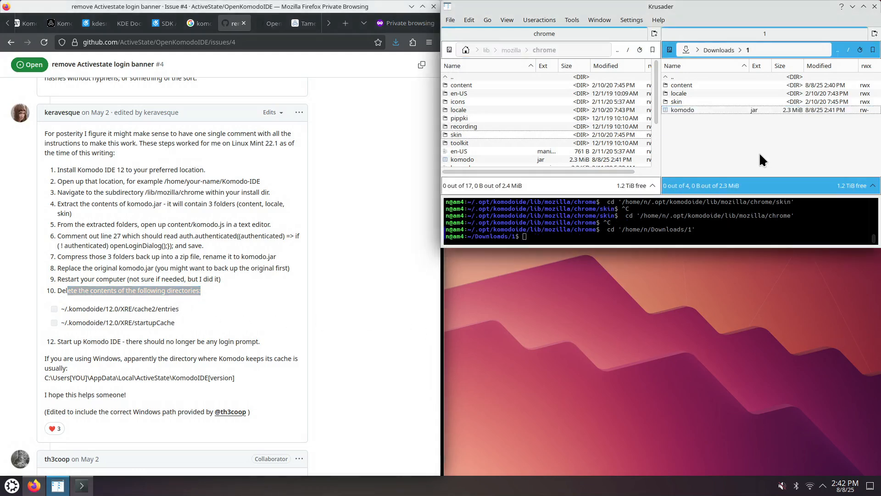
pyautogui.press('BackSpace')
pyautogui.press('BackSpace')
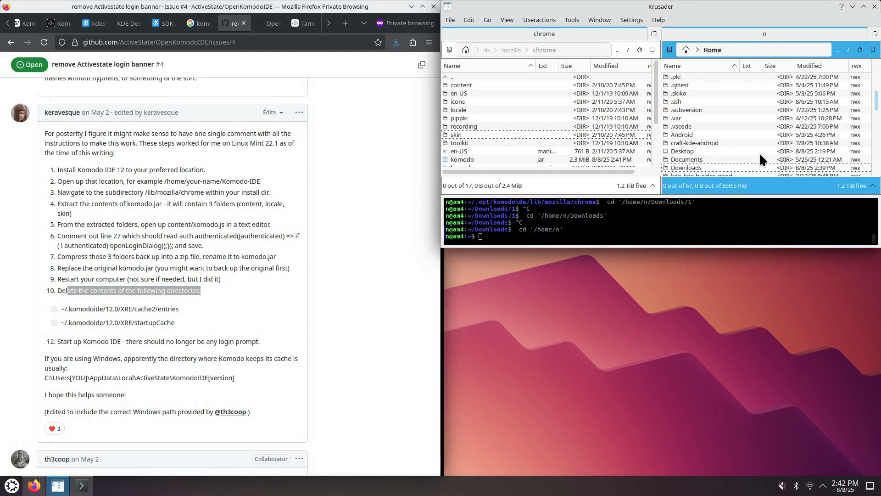
pyautogui.write('.ko')
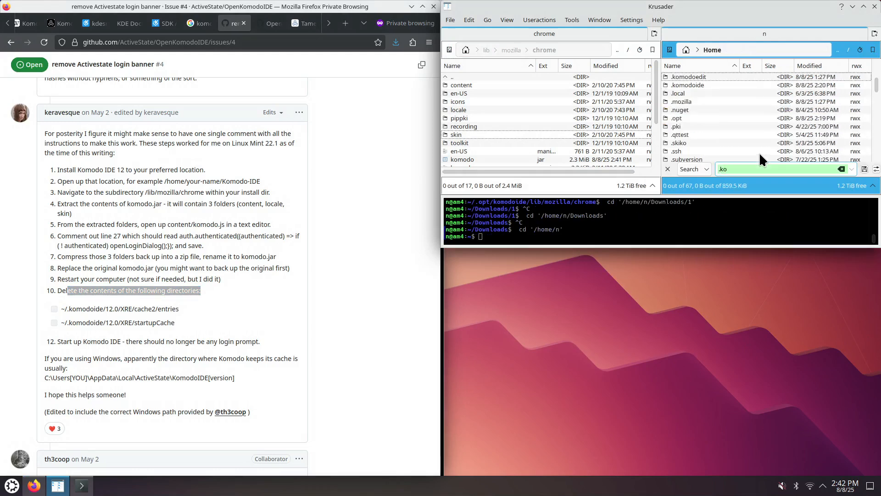
pyautogui.press('Down')
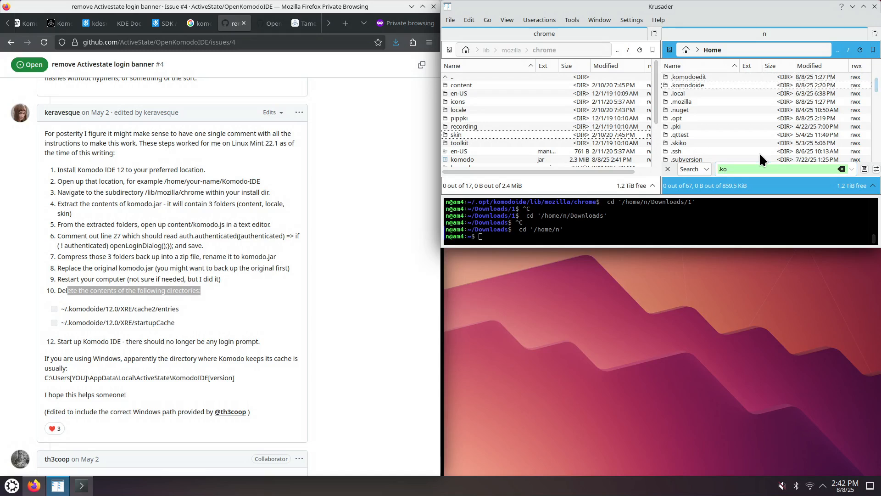
pyautogui.press('Return')
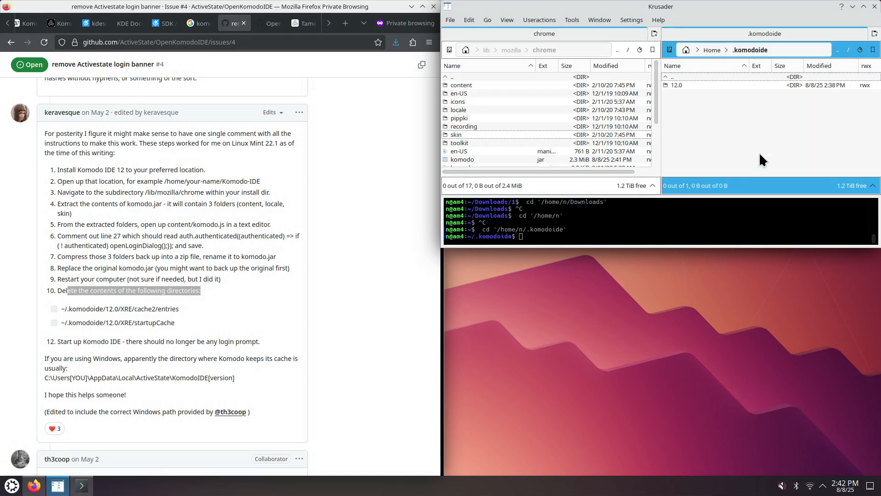
pyautogui.press('Down')
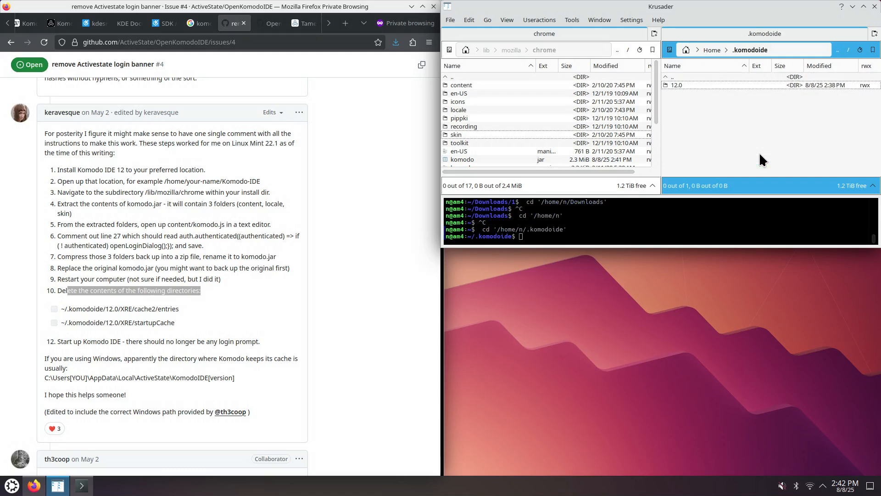
pyautogui.press('Return')
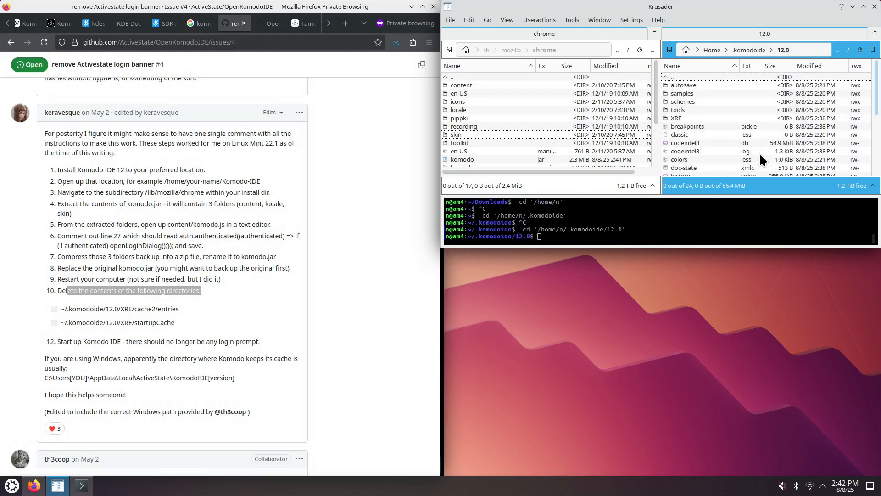
pyautogui.write('xr')
pyautogui.press('Return')
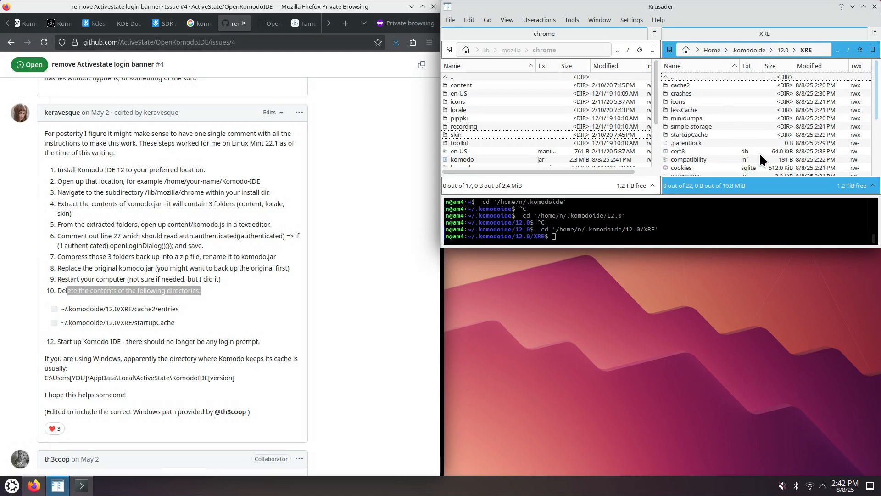
pyautogui.press('Down')
pyautogui.press('Return')
pyautogui.press('Down')
pyautogui.press('Down')
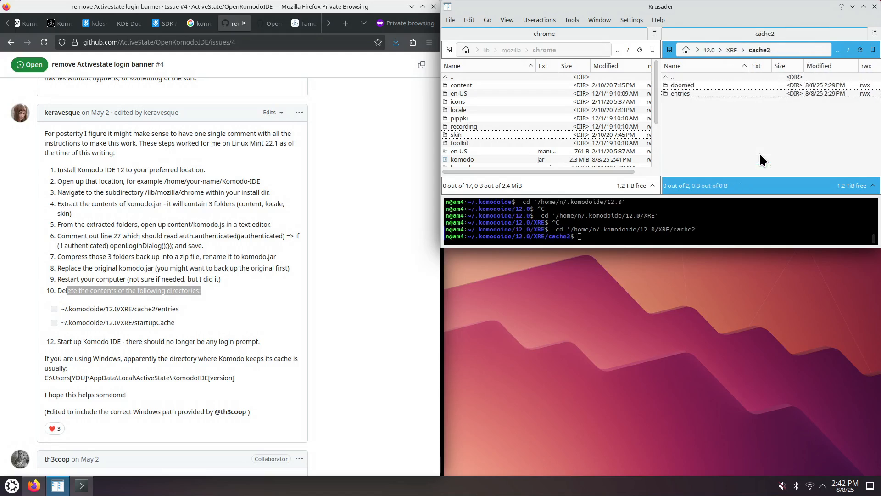
pyautogui.press('Delete')
pyautogui.press('Return')
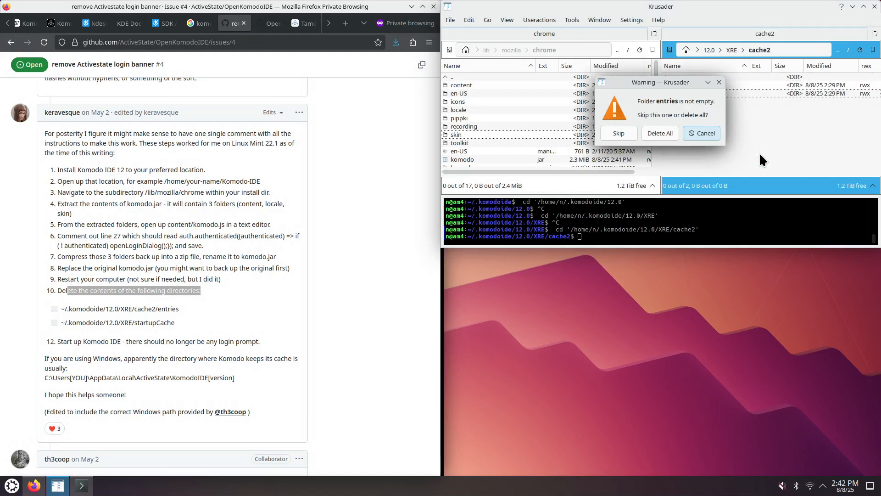
pyautogui.press('Tab')
pyautogui.press('Tab')
pyautogui.press('Return')
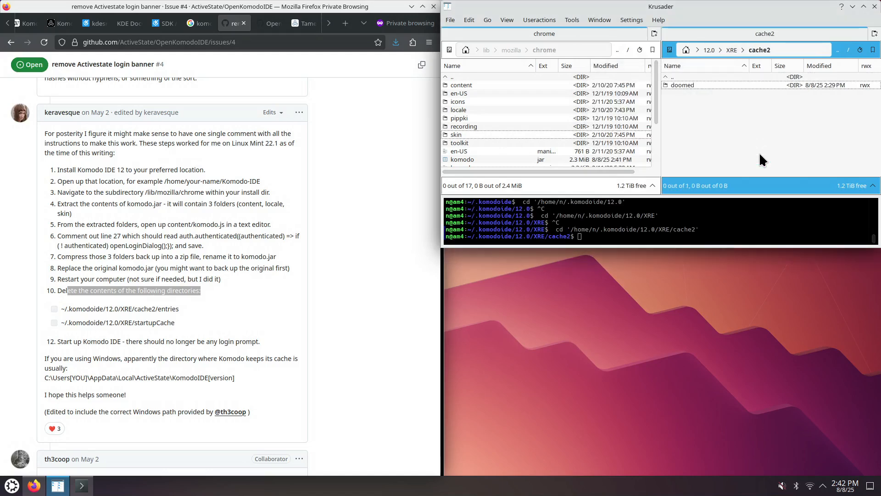
# - Delete the startupCache folder in ~/.komodoide/12.0/XRE, including all its contents
pyautogui.press('BackSpace')
pyautogui.write('sta')
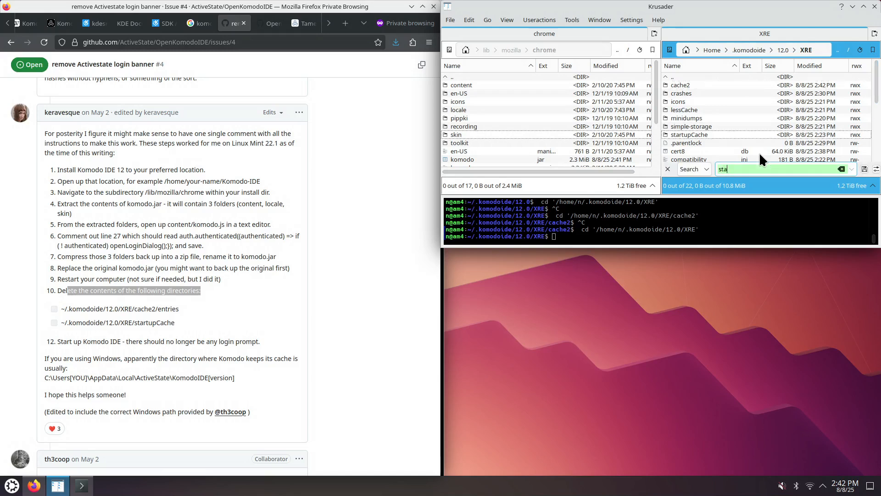
pyautogui.press('Return')
pyautogui.press('Delete')
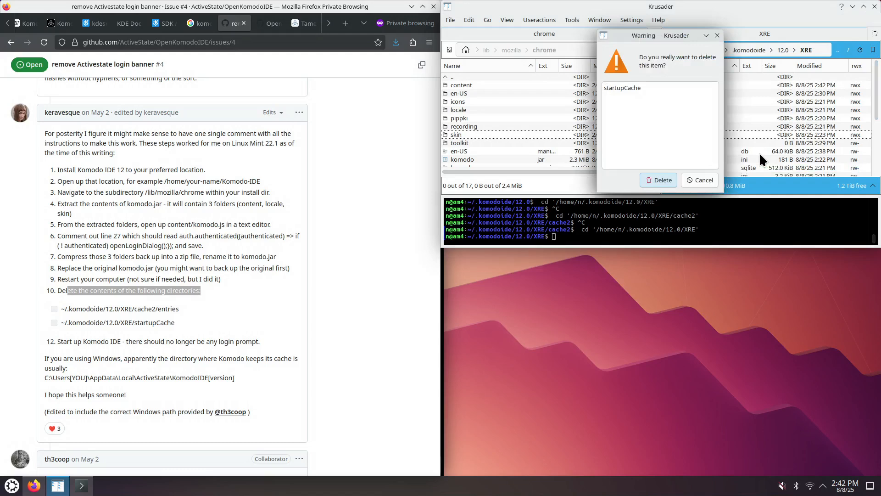
pyautogui.press('Return')
pyautogui.press('Tab')
pyautogui.press('Tab')
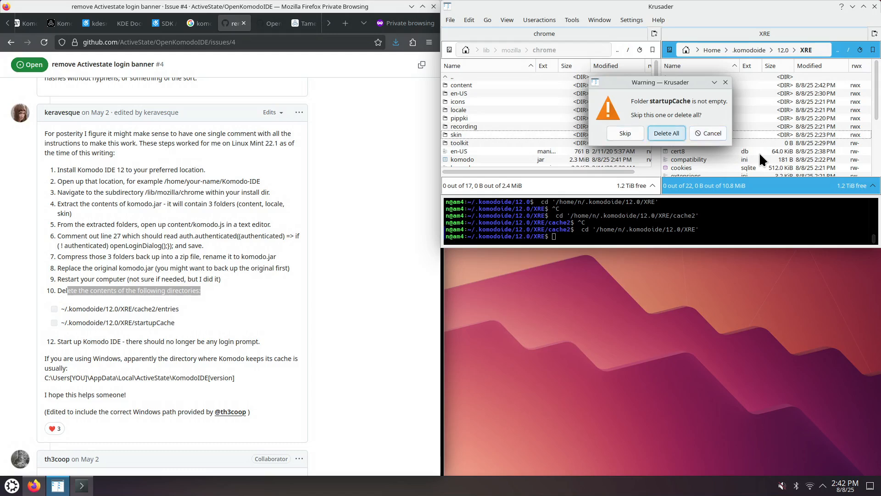
pyautogui.press('Return')
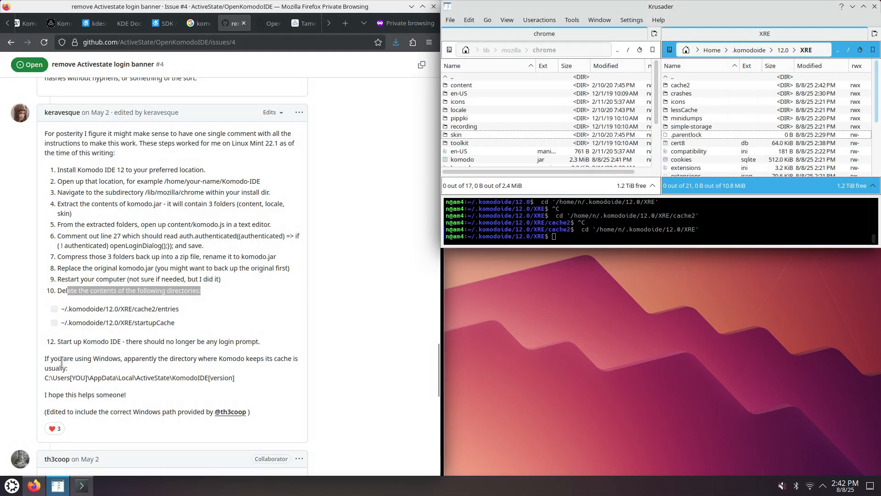
# - Relaunch Komodo from the terminal and open the kdesrc-build file from the project tree
pyautogui.click(82, 486)
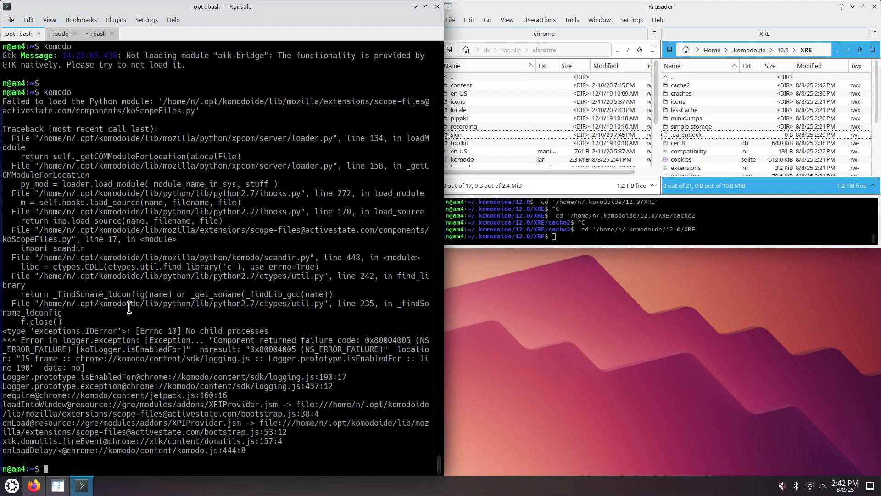
pyautogui.press('Up')
pyautogui.press('Return')
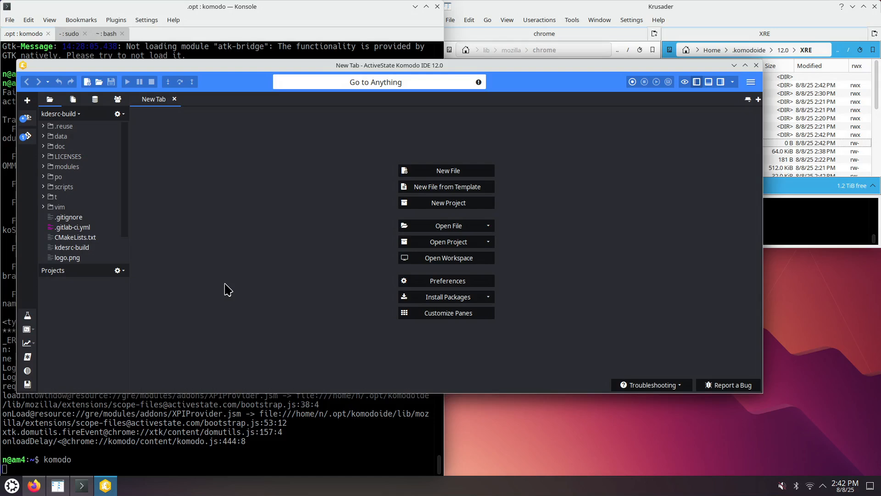
pyautogui.doubleClick(77, 247)
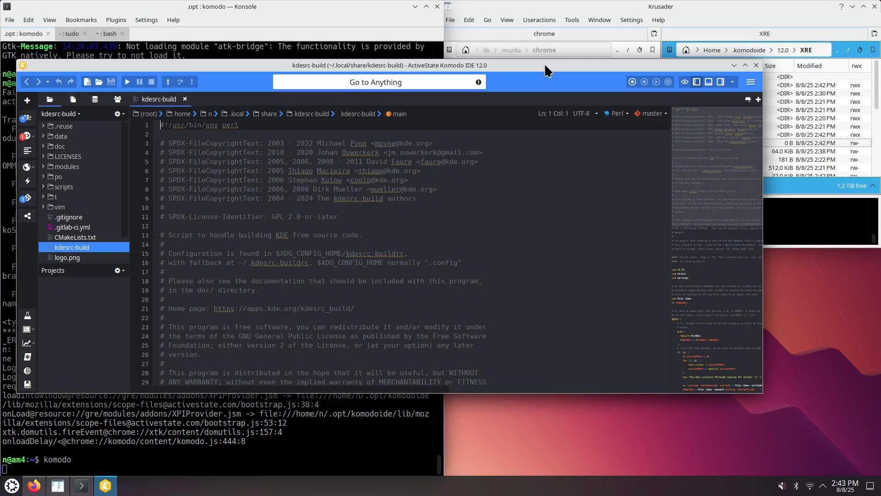
# - Review the full list of instructions in the GitHub issue comment
pyautogui.click(45, 487)
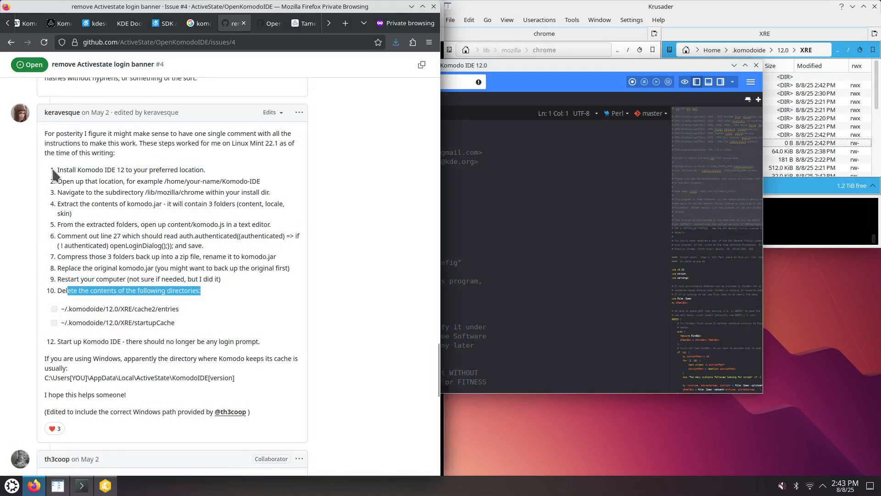
pyautogui.moveTo(53, 170); pyautogui.dragTo(188, 342)
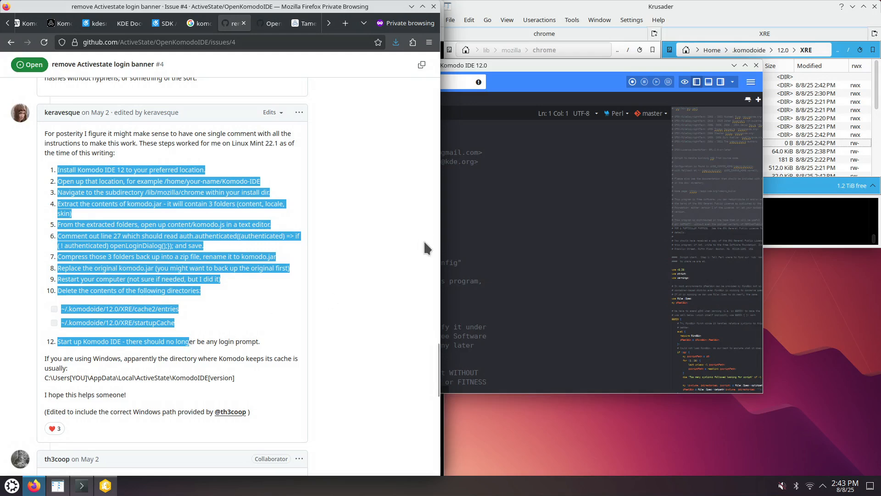
pyautogui.click(260, 282)
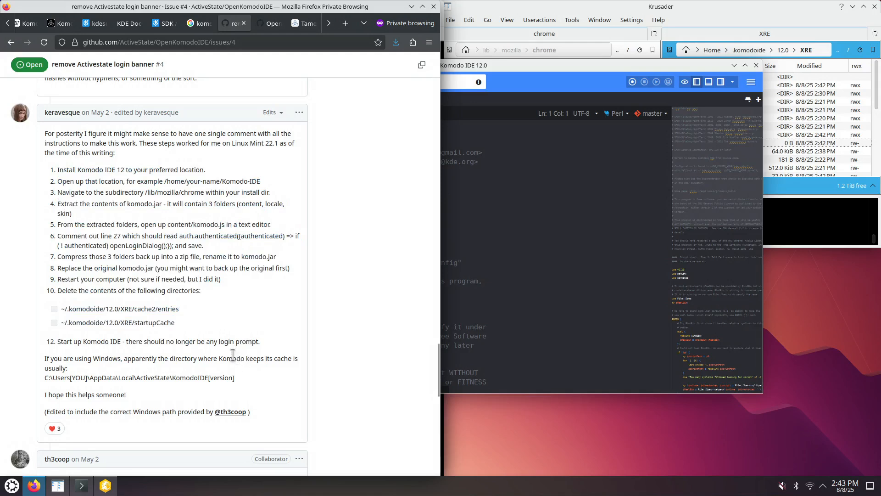
# - Maximize the Komodo window and add a breakpoint on line 121 (if ($@) {) of kdesrc-build
pyautogui.doubleClick(554, 71)
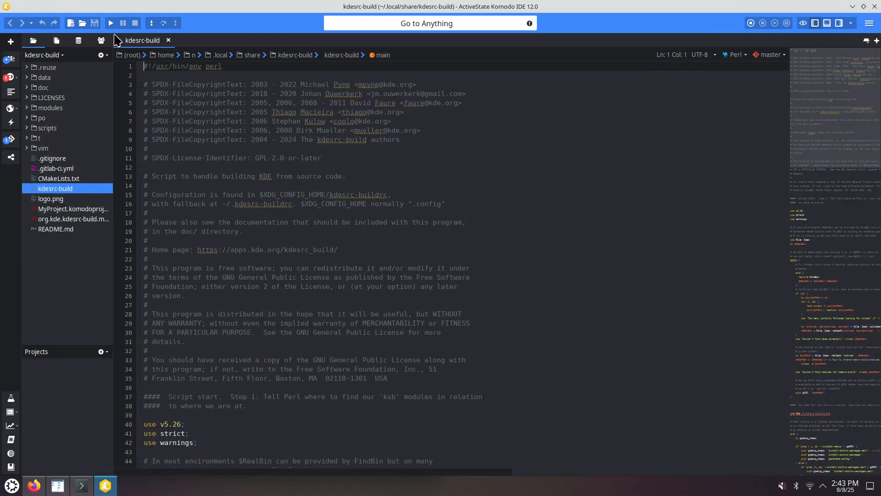
pyautogui.scroll(-7, 186, 257)
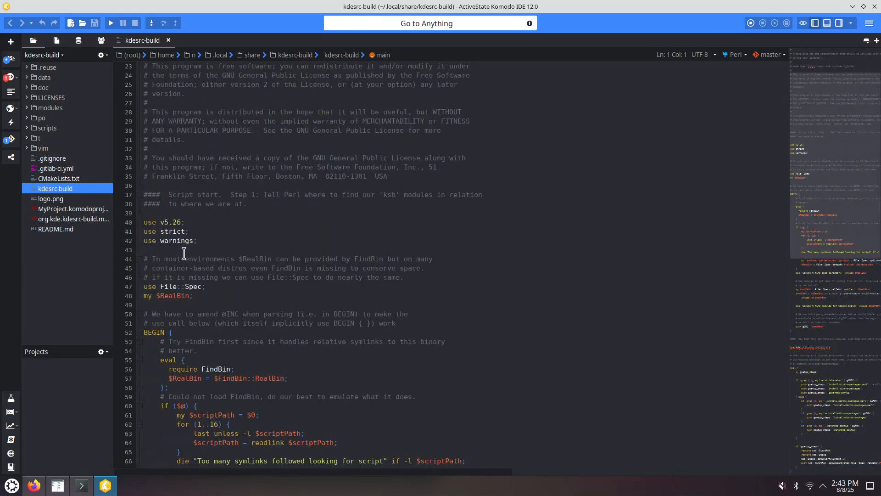
pyautogui.scroll(-13, 186, 252)
pyautogui.scroll(-14, 187, 252)
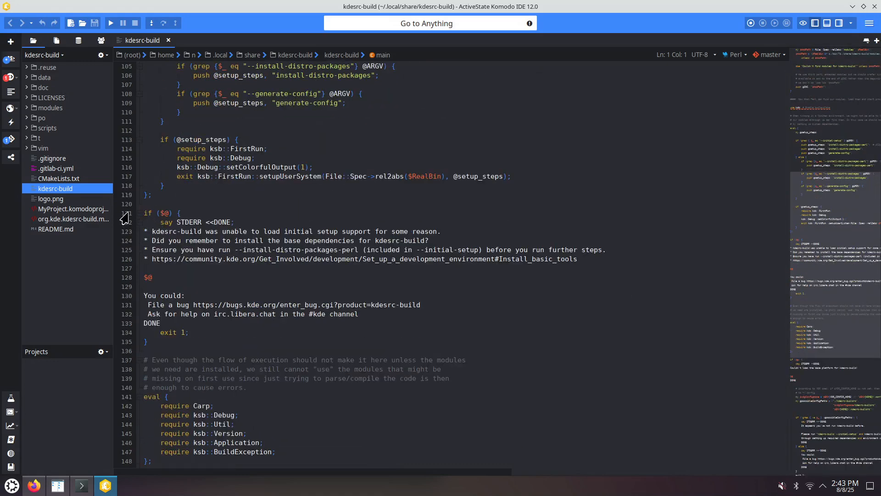
pyautogui.click(155, 212)
pyautogui.rightClick(126, 216)
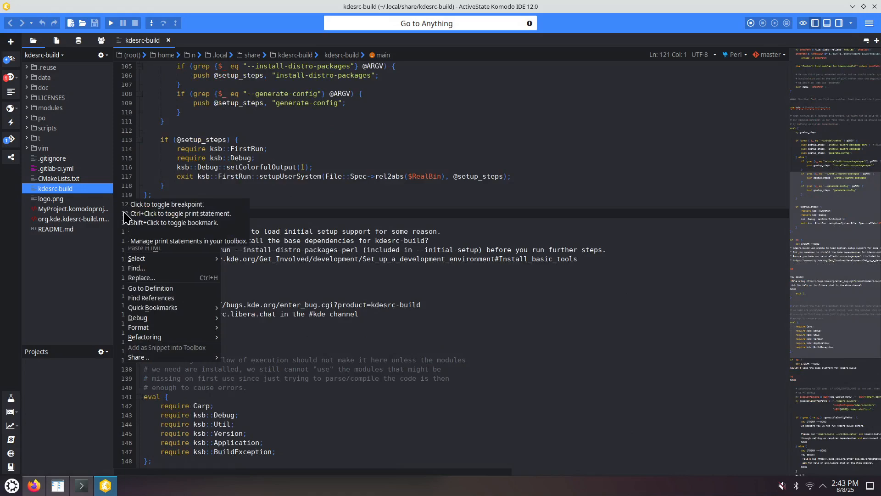
pyautogui.click(307, 250)
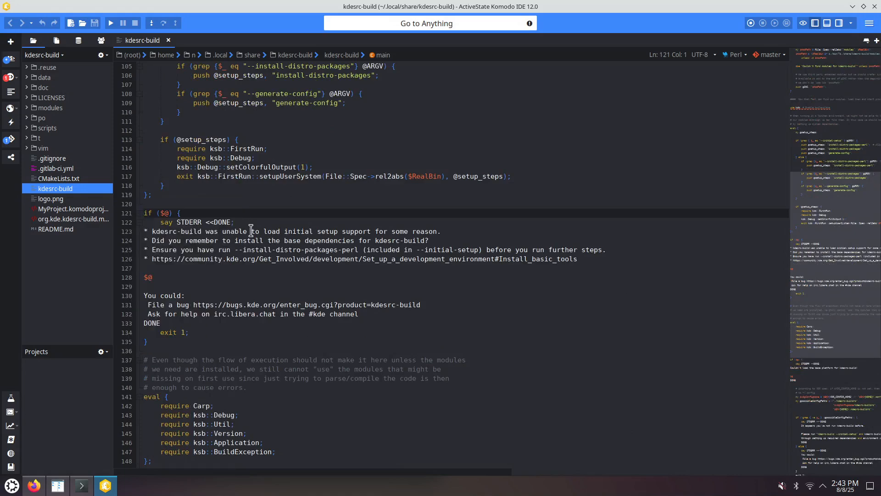
pyautogui.rightClick(128, 215)
pyautogui.moveTo(172, 321)
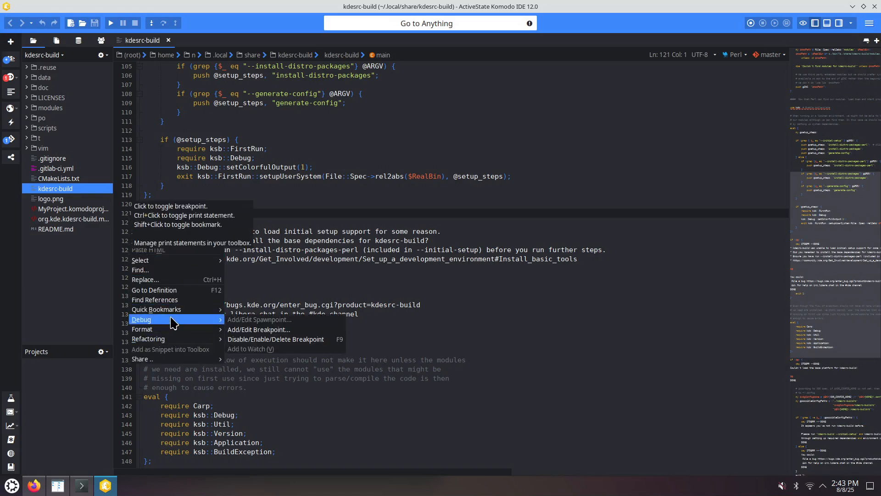
pyautogui.click(254, 330)
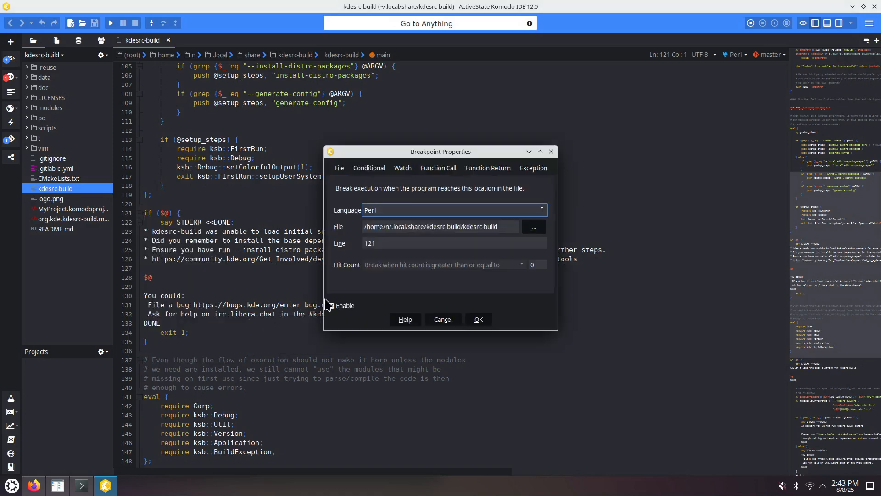
pyautogui.click(479, 320)
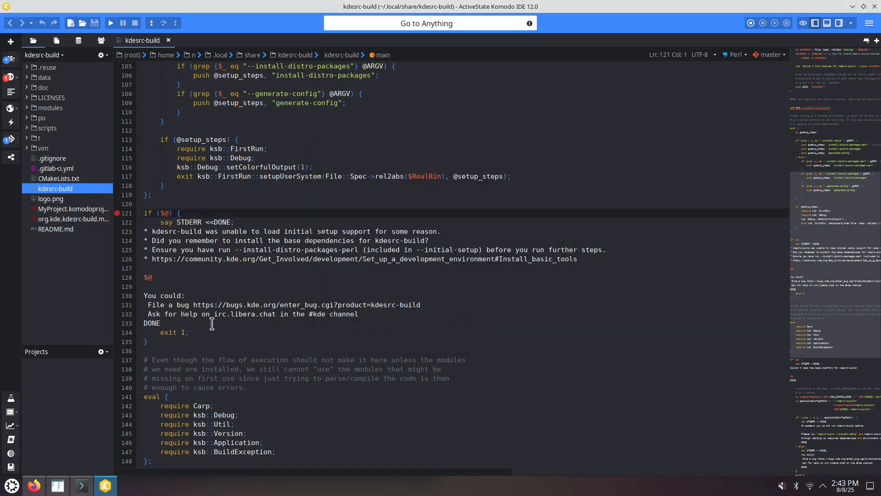
# - Start debugging the script, continuing despite the syntax-error warning, to open the debugging options
pyautogui.click(111, 23)
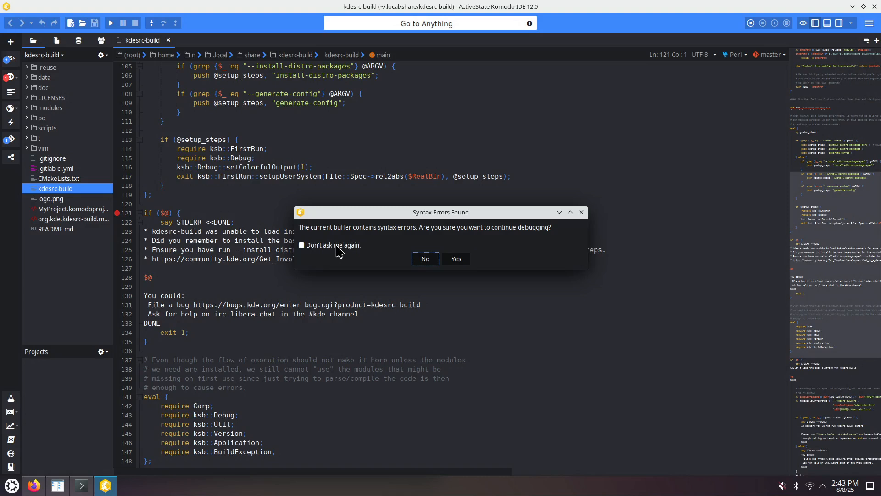
pyautogui.click(460, 261)
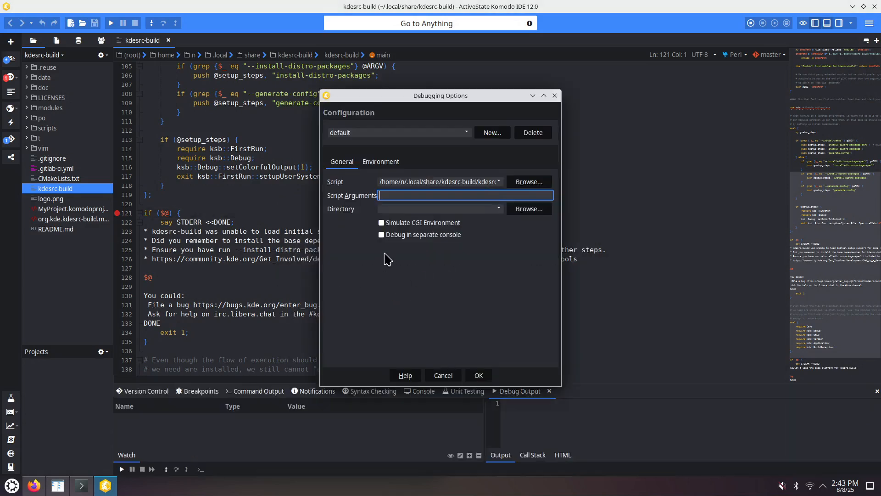
pyautogui.moveTo(431, 182); pyautogui.dragTo(502, 184)
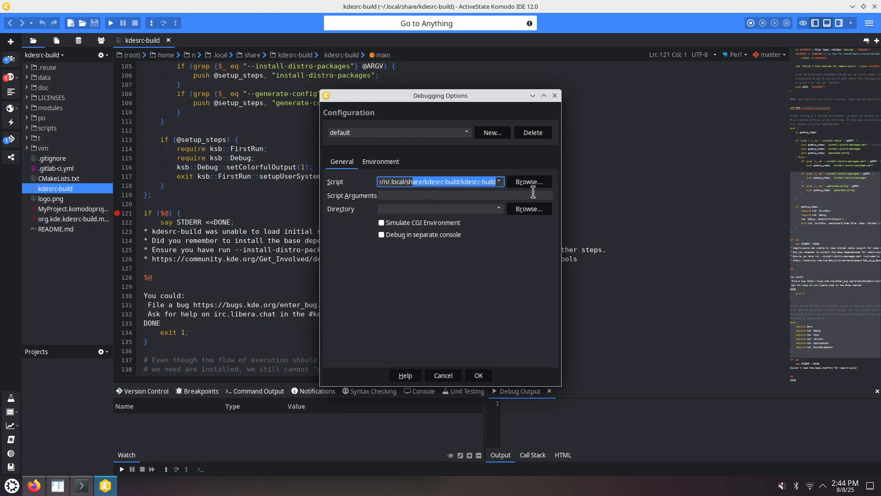
# - Copy --pretend kconfig from the terminal, set it as the script arguments and launch the debug run
pyautogui.hotkey('alt', 'Tab')
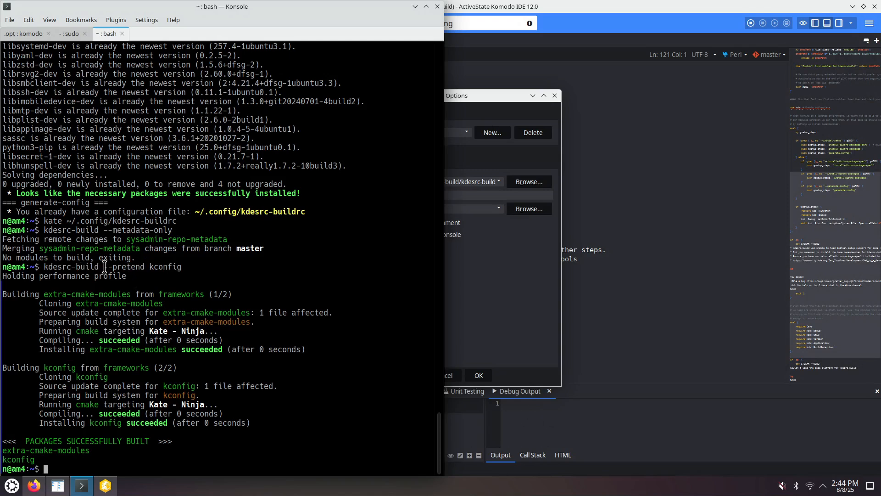
pyautogui.moveTo(104, 267); pyautogui.dragTo(181, 267)
pyautogui.rightClick(173, 267)
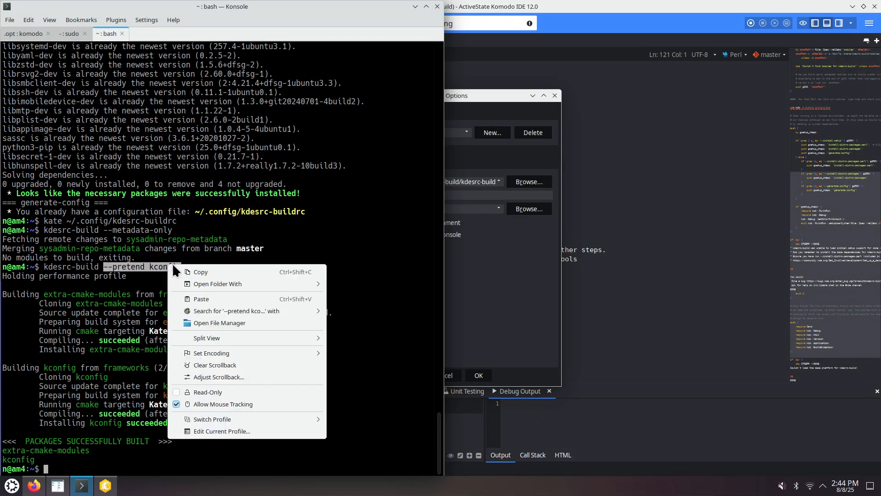
pyautogui.click(200, 272)
pyautogui.click(554, 293)
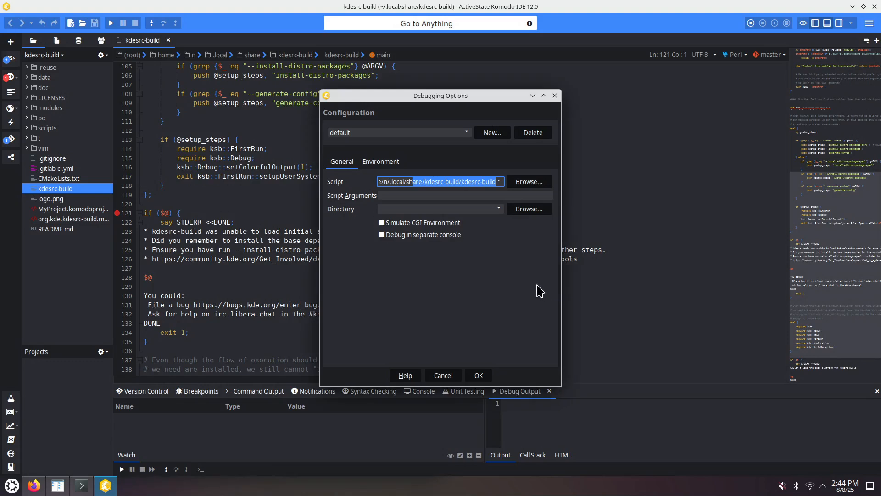
pyautogui.click(407, 194)
pyautogui.hotkey('ctrl', 'v')
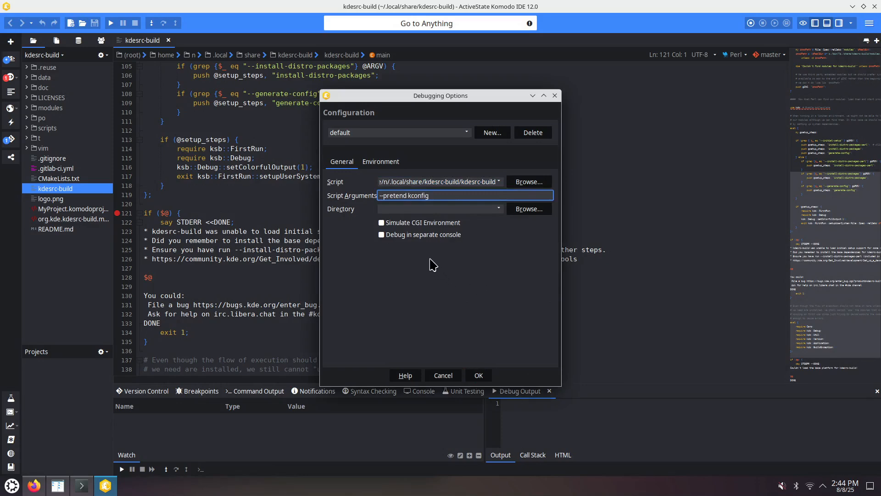
pyautogui.click(482, 378)
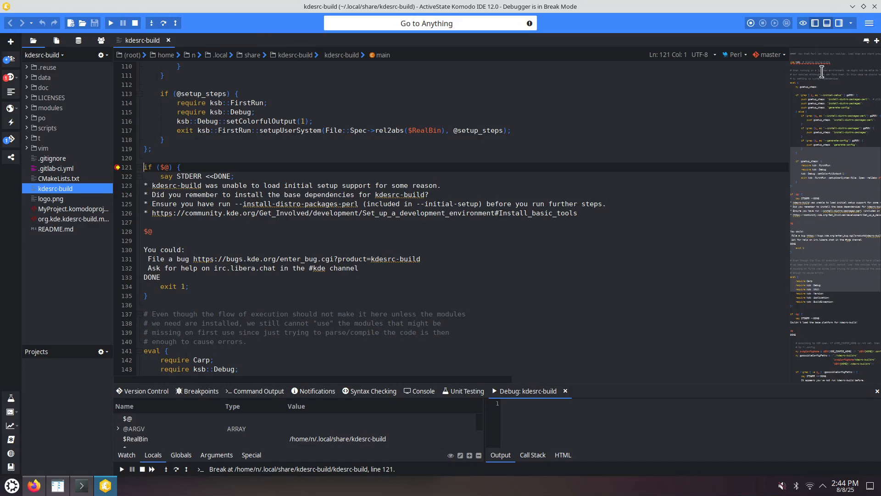
# - Turn on the menu bar from the main menu's toolbar options
pyautogui.click(869, 24)
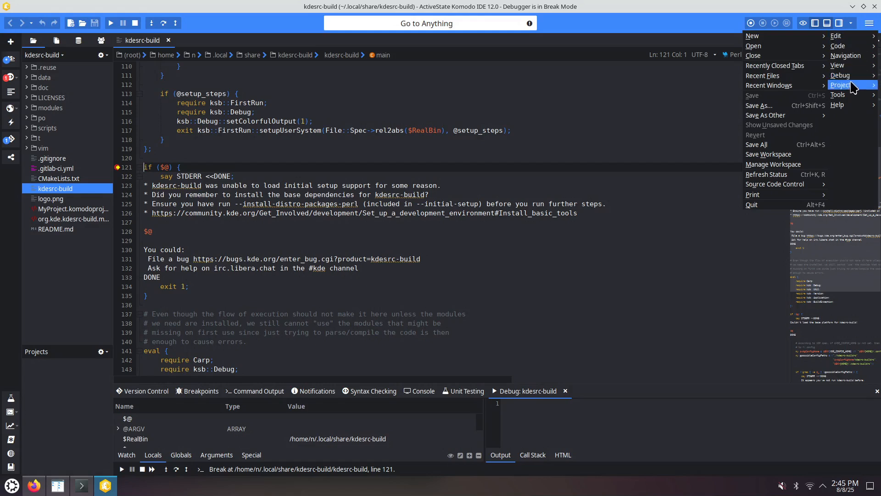
pyautogui.moveTo(850, 68)
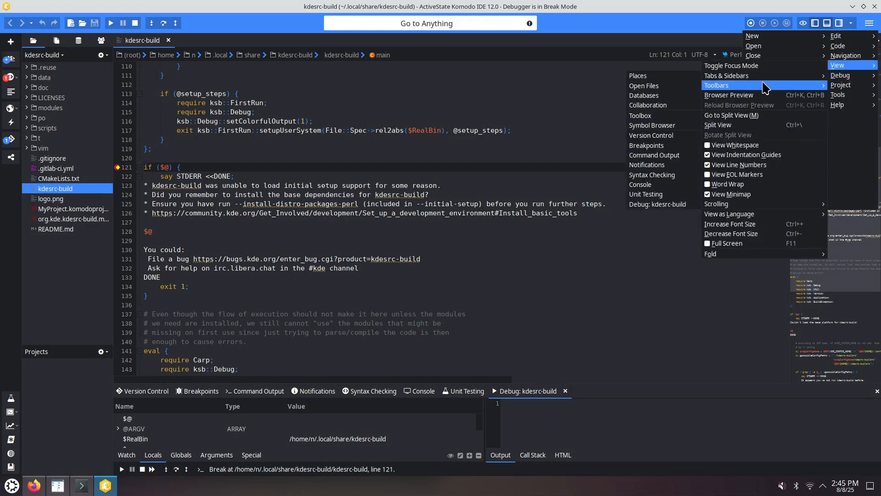
pyautogui.moveTo(760, 86)
pyautogui.click(658, 118)
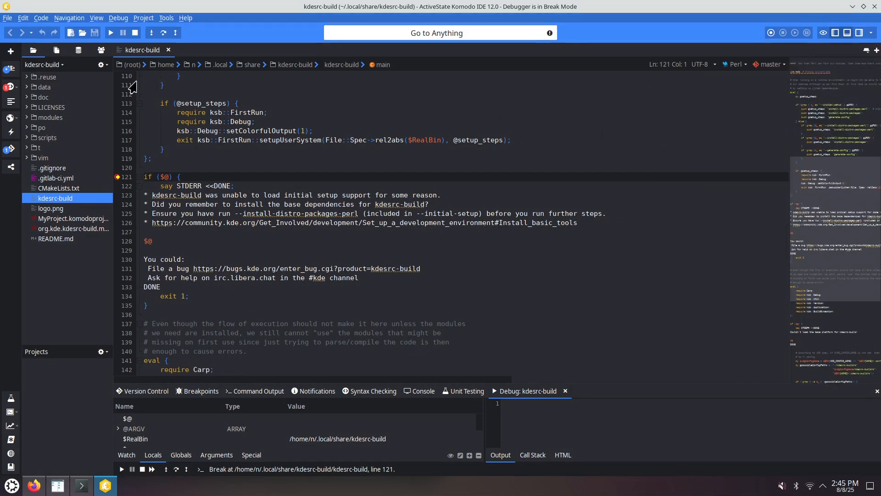
# - Review the Debug menu's stepping commands and step into the ksb::Debug module, advancing through Debug.pm
pyautogui.click(118, 20)
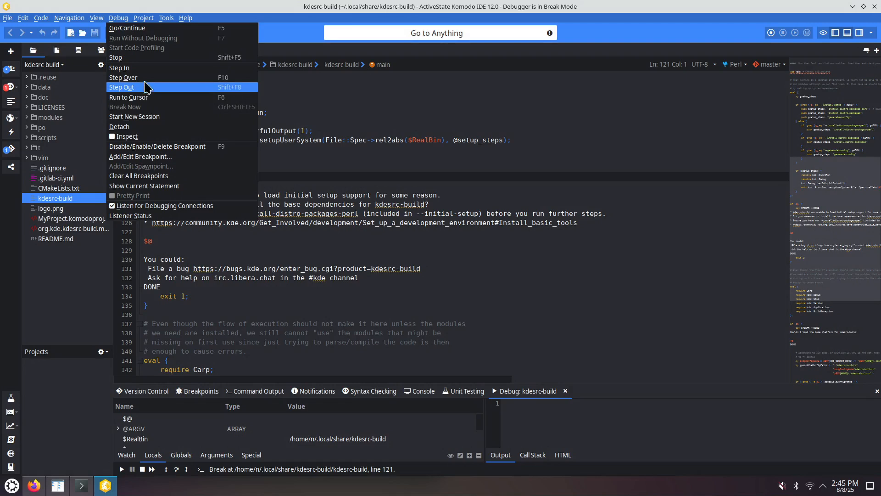
pyautogui.click(314, 109)
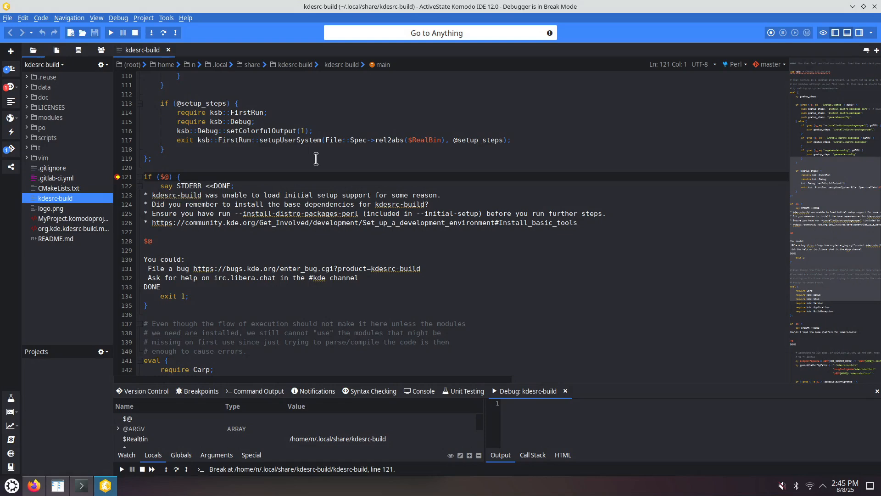
pyautogui.press('F12')
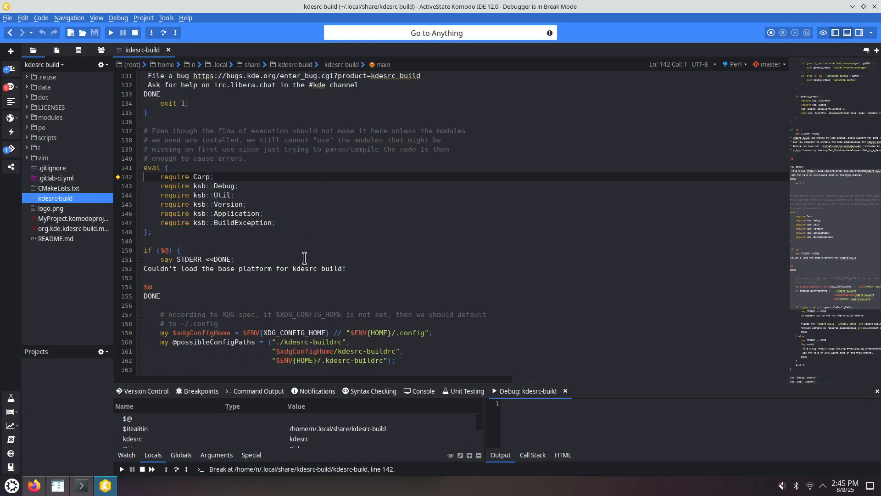
pyautogui.press('F11')
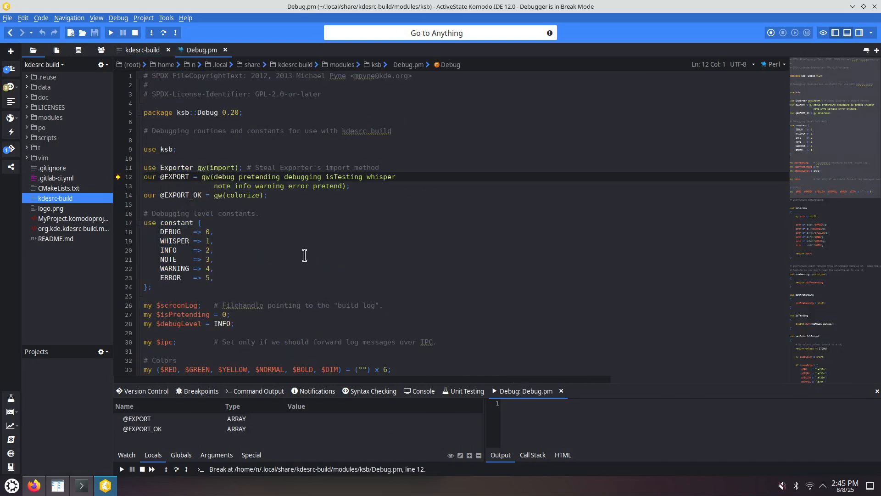
pyautogui.press('F11')
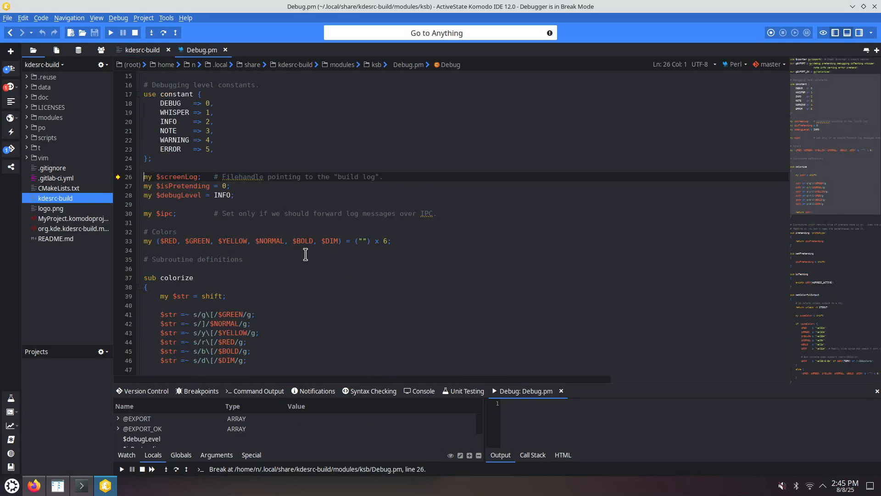
pyautogui.press('F11')
pyautogui.press('F11')
pyautogui.press('F11')
pyautogui.press('F11')
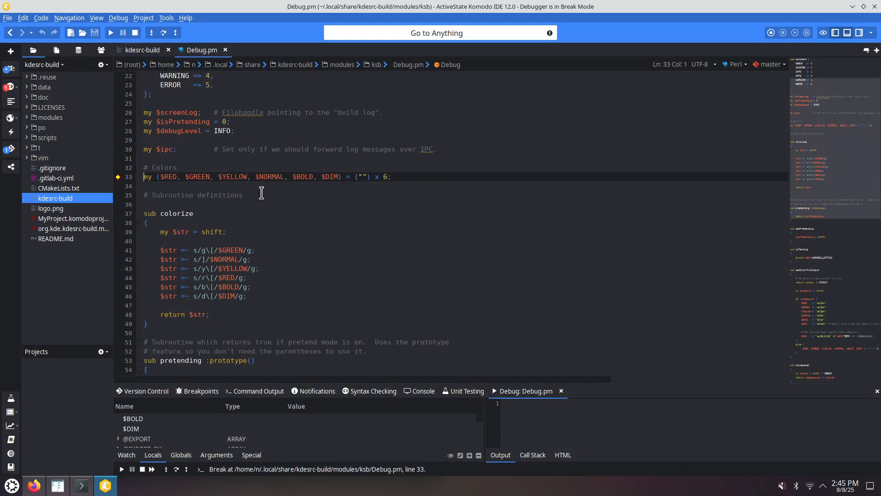
# - Keep stepping over and into lines through Util.pm and kdesrc-build until reaching line 181
pyautogui.press('F10')
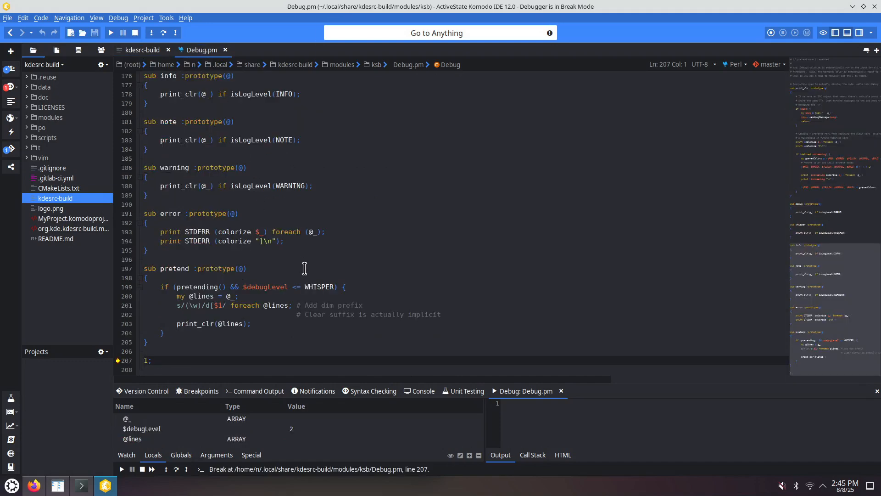
pyautogui.press('F10')
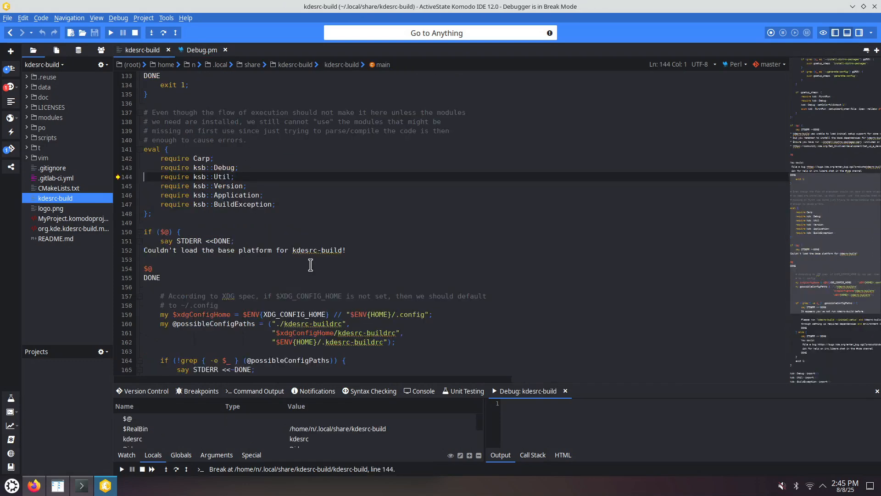
pyautogui.press('F11')
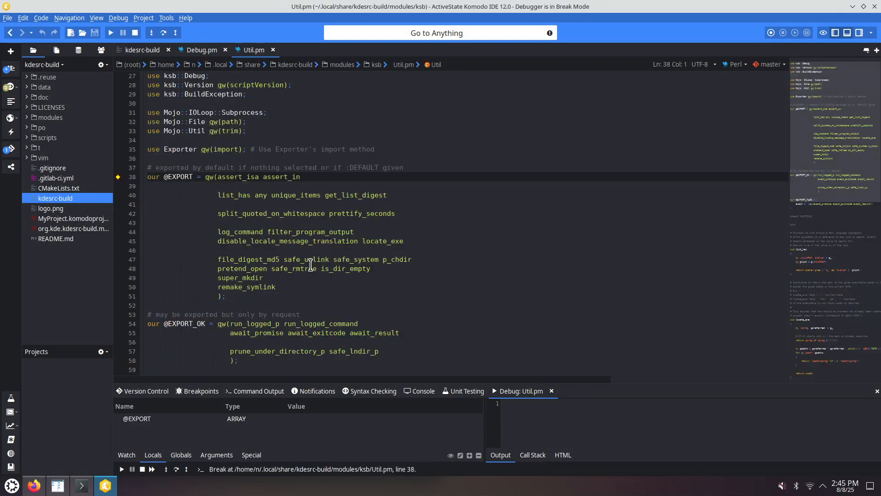
pyautogui.press('F10')
pyautogui.press('F10')
pyautogui.press('F10')
pyautogui.press('F10')
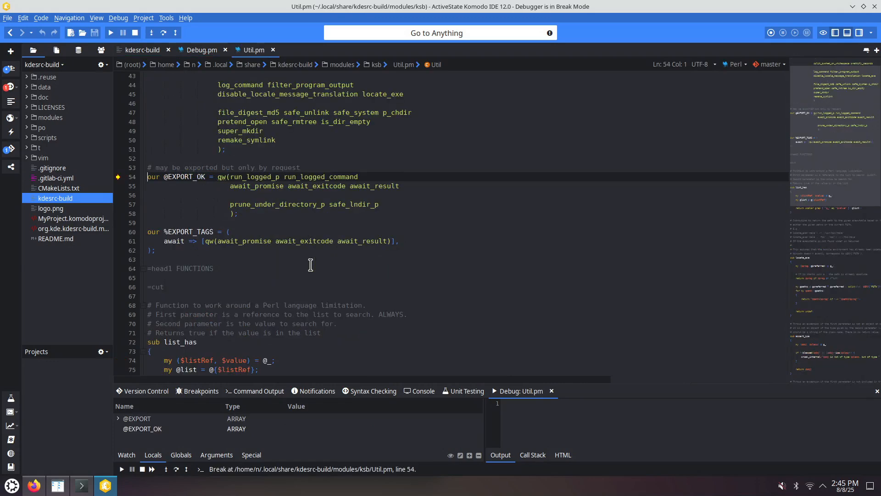
pyautogui.press('F10')
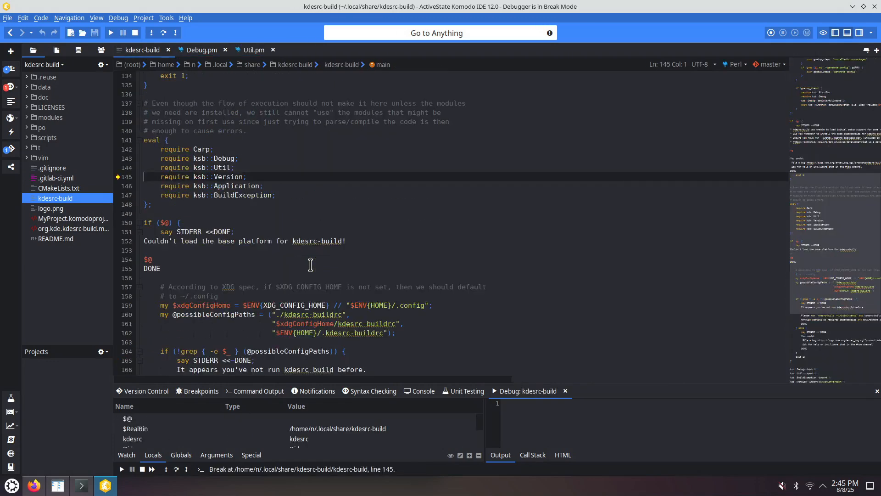
pyautogui.press('F10')
pyautogui.press('F10')
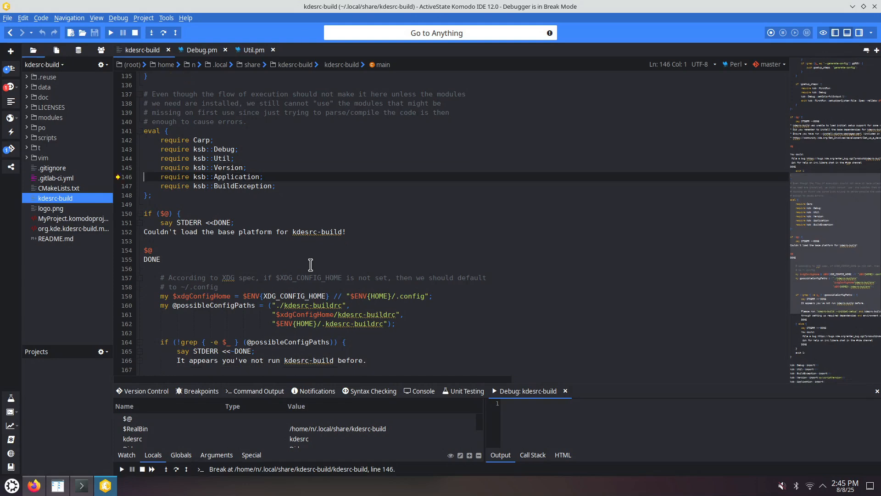
pyautogui.press('F10')
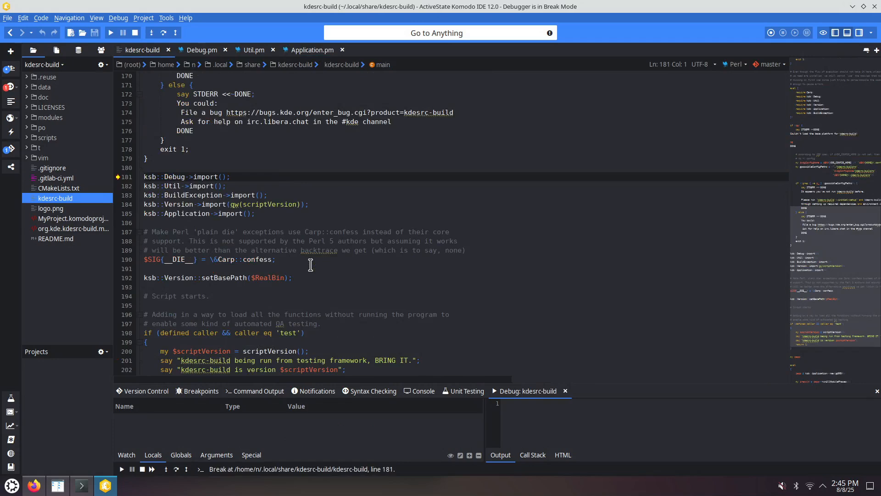
# - Step into the ksb::Debug import call on line 181, entering the import subroutine in Exporter.pm
pyautogui.keyDown('ctrl'); pyautogui.click(206, 177); pyautogui.keyUp('ctrl')
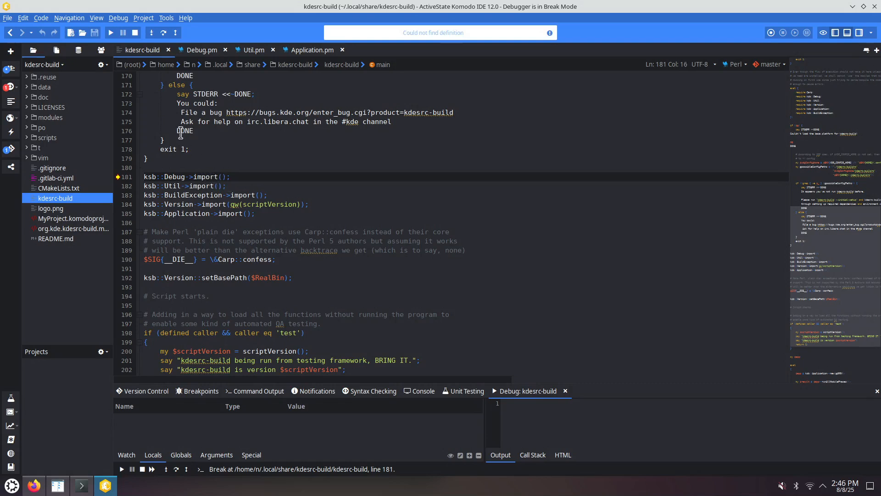
pyautogui.click(152, 33)
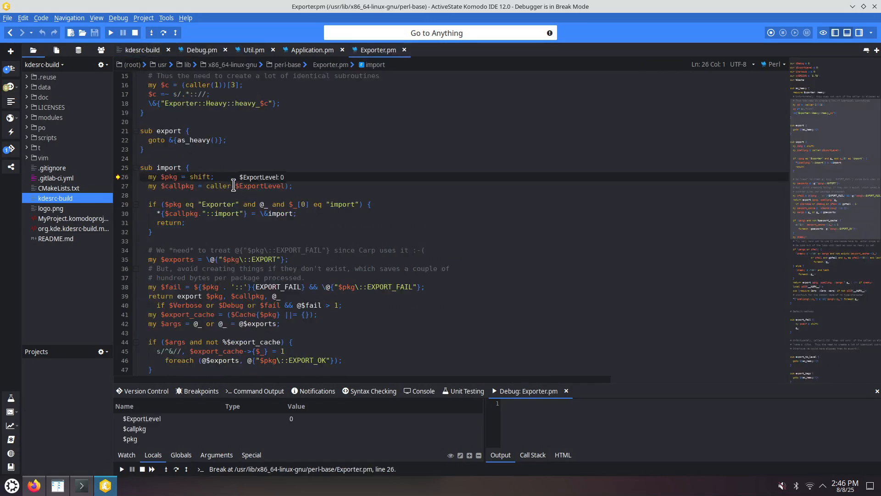
pyautogui.click(118, 19)
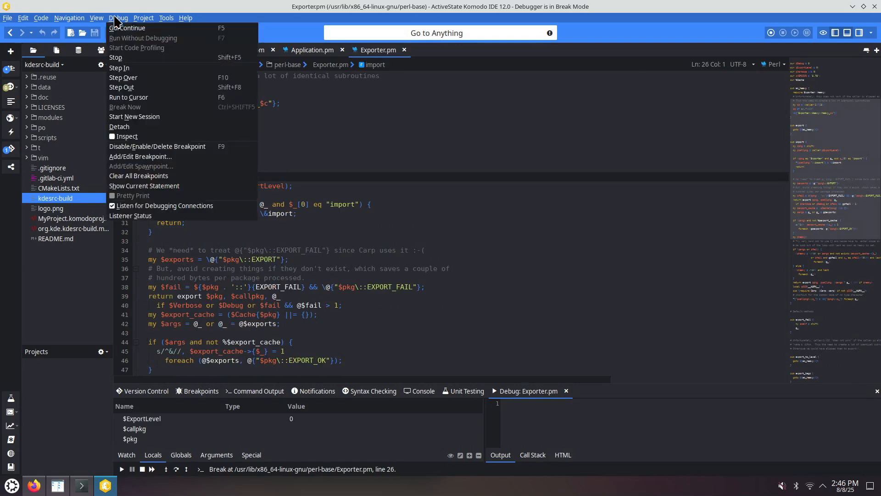
pyautogui.click(356, 123)
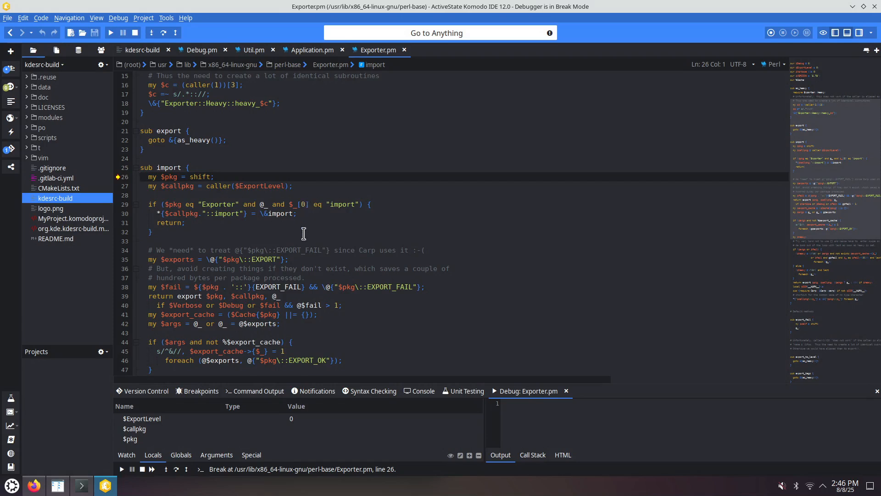
# - Step over lines in Exporter.pm's import to line 38 and inspect the contents of the $exports array
pyautogui.press('F10')
pyautogui.press('F10')
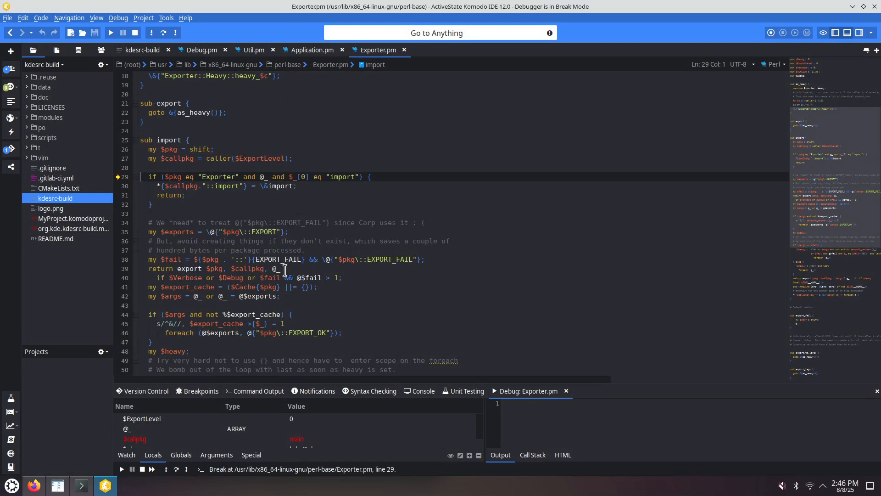
pyautogui.press('F10')
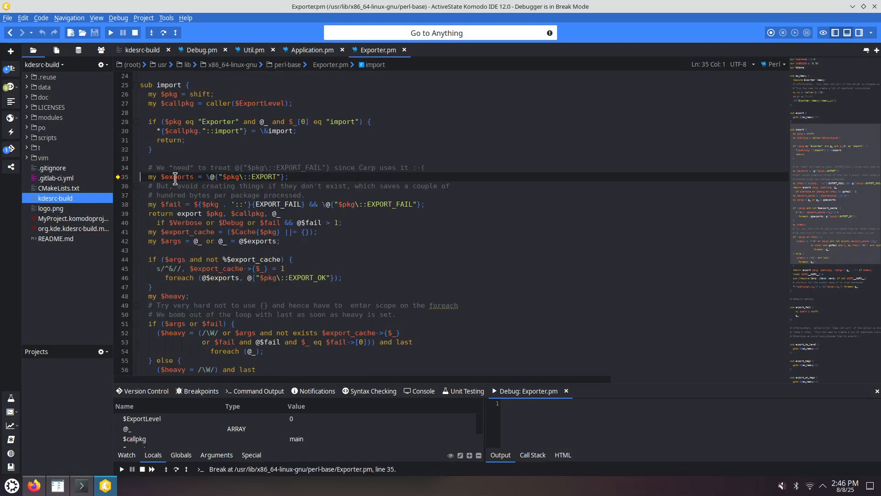
pyautogui.moveTo(174, 178)
pyautogui.click(206, 169)
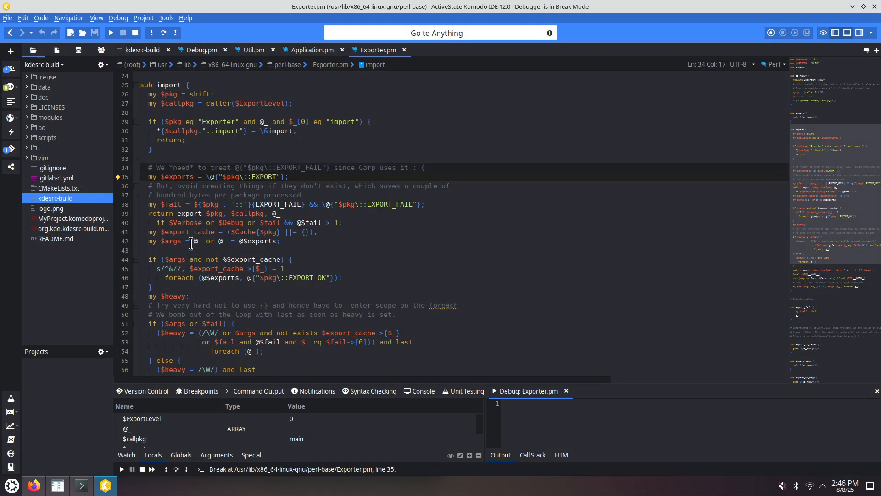
pyautogui.press('F10')
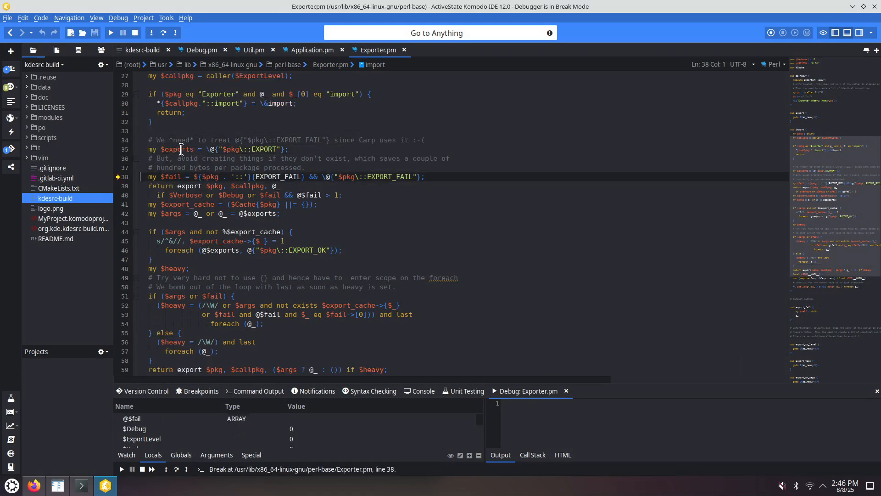
pyautogui.moveTo(182, 149)
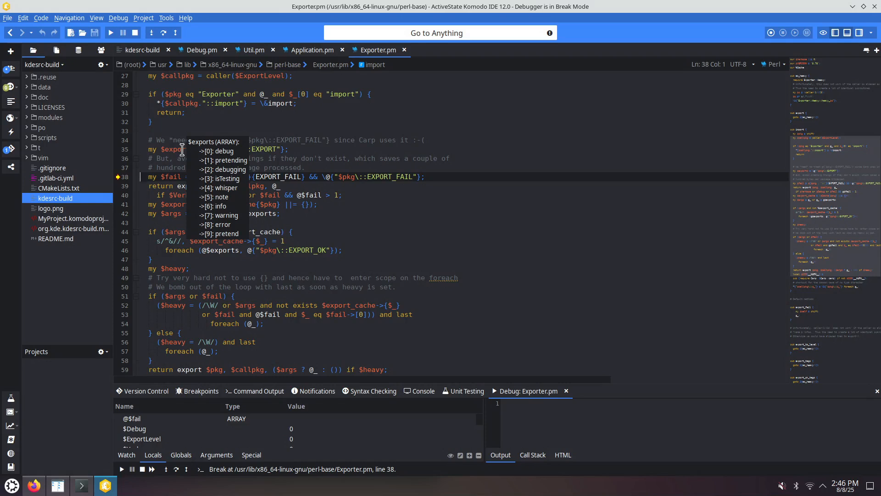
pyautogui.click(166, 159)
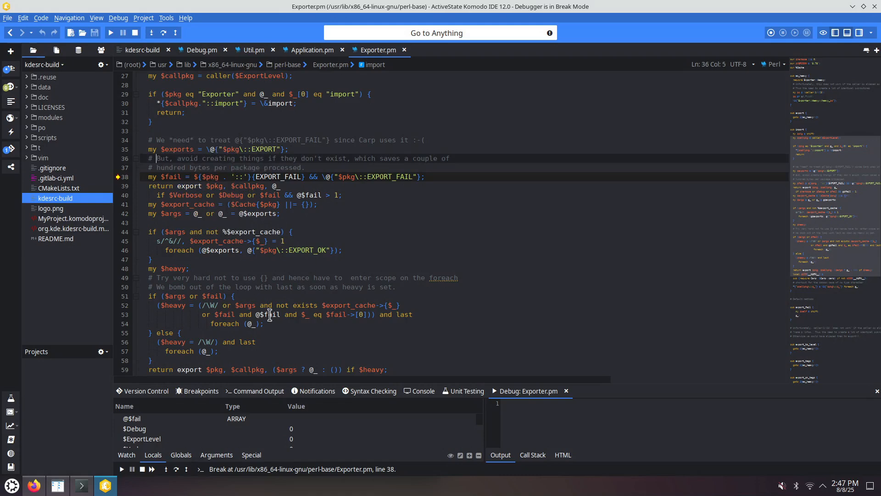
# - Step forward to line 39 and enlarge the debugger's variables pane
pyautogui.press('F11')
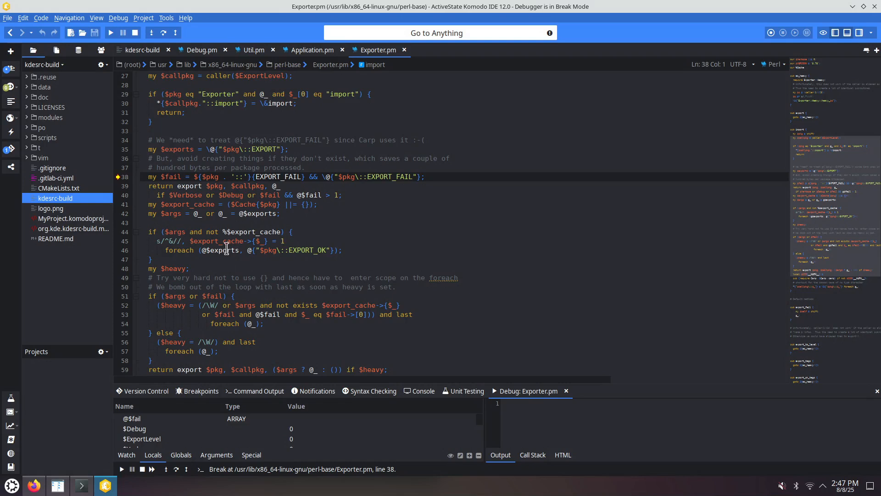
pyautogui.moveTo(223, 244)
pyautogui.press('F11')
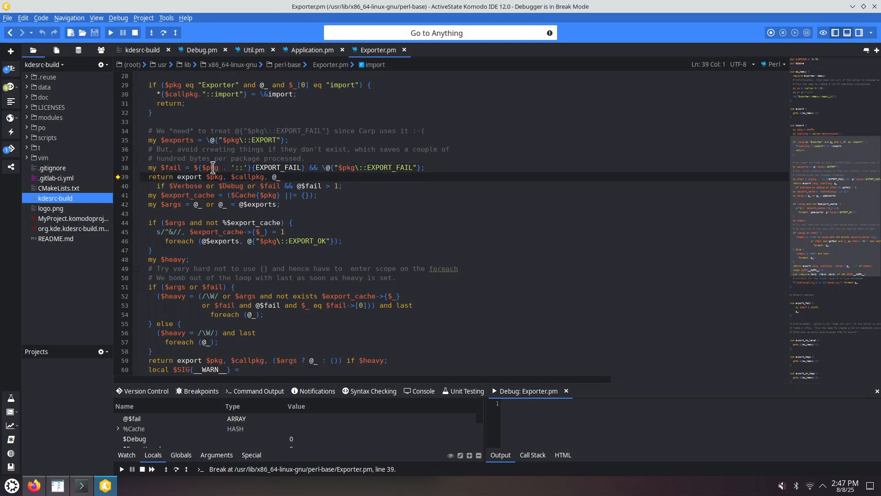
pyautogui.moveTo(212, 166)
pyautogui.moveTo(315, 384); pyautogui.dragTo(312, 286)
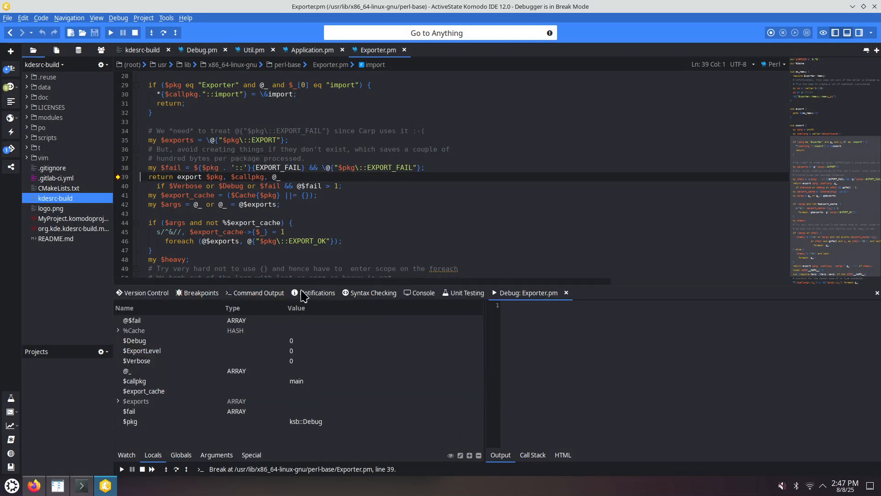
# - Inspect the local variables, opening $pkg's value editor without changing it and expanding the $exports array
pyautogui.doubleClick(133, 423)
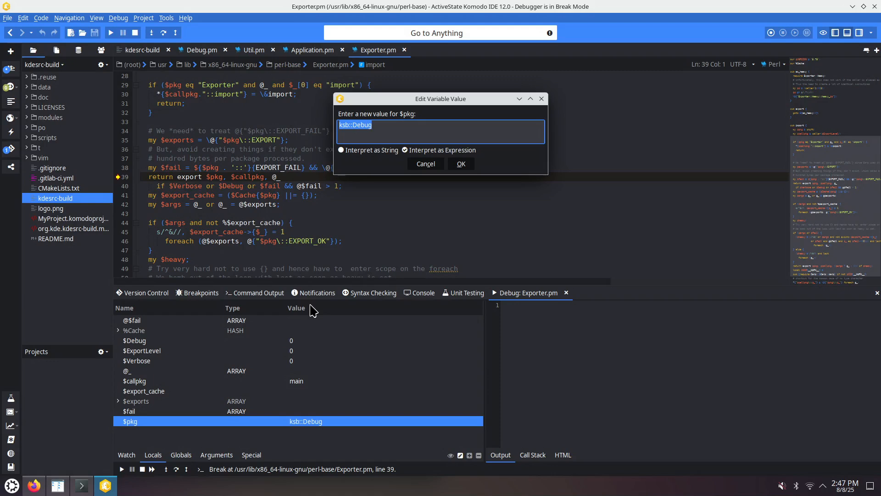
pyautogui.press('Escape')
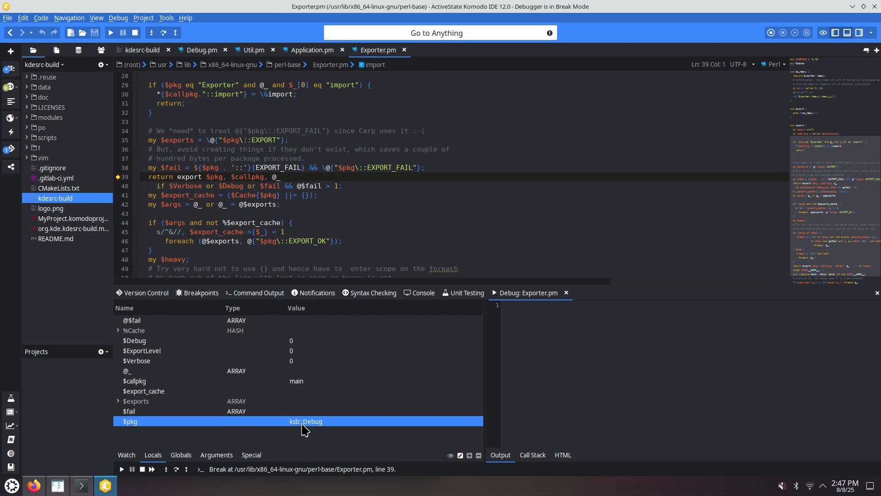
pyautogui.click(118, 401)
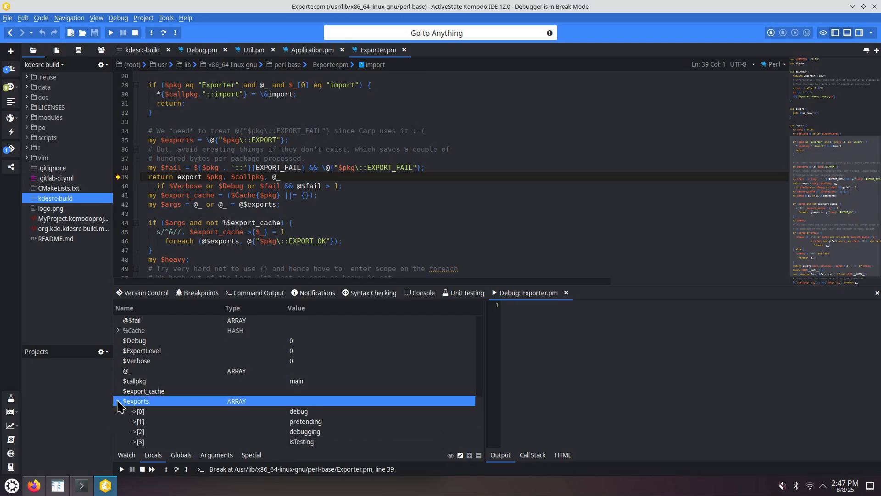
pyautogui.click(118, 401)
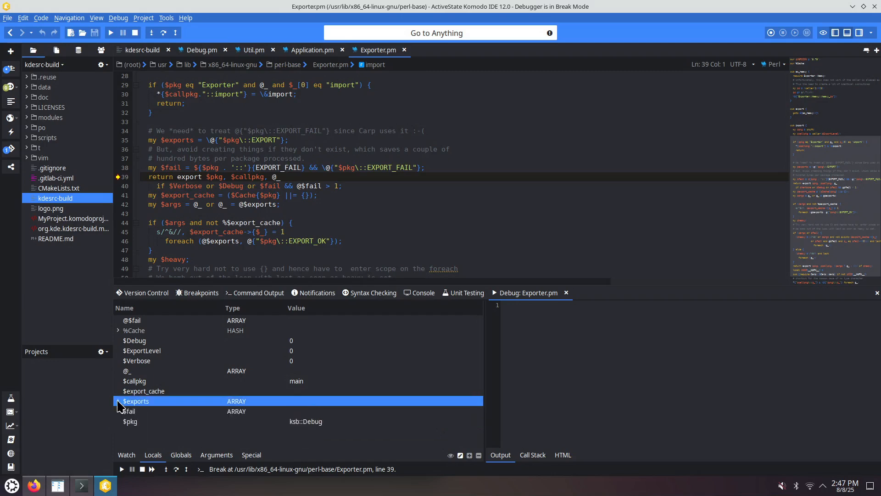
pyautogui.click(214, 196)
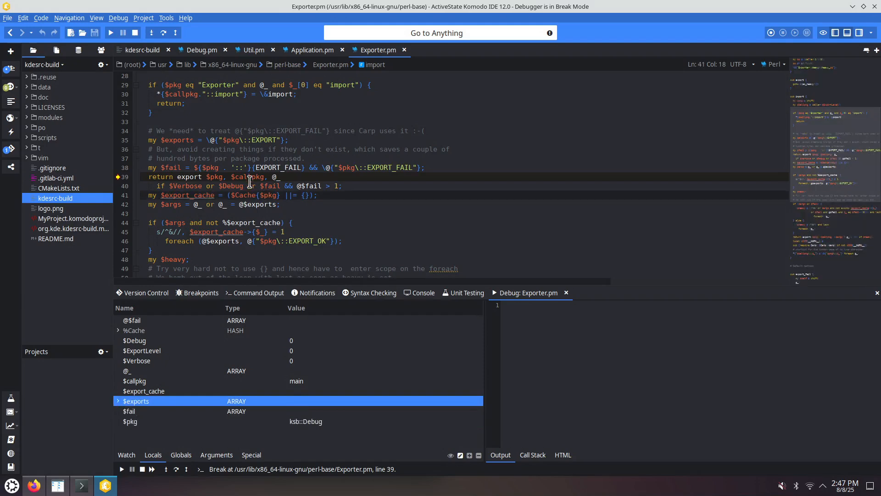
pyautogui.moveTo(248, 178)
pyautogui.click(153, 385)
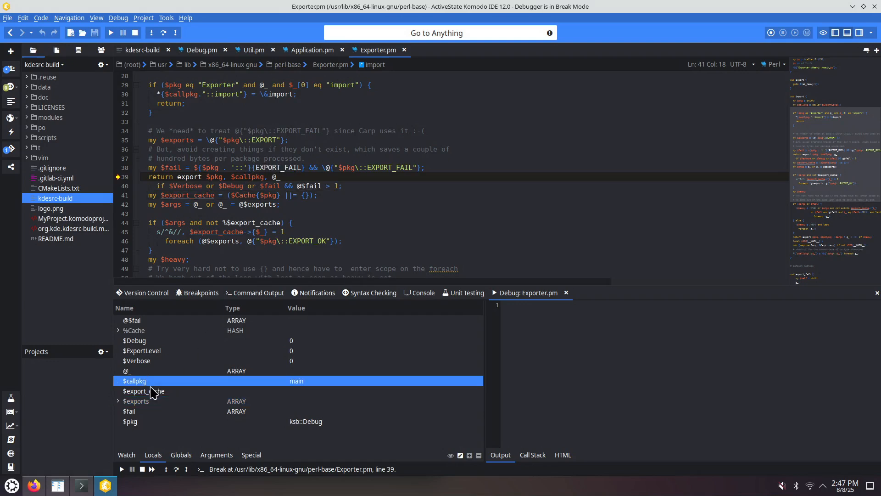
# - Step forward through Exporter.pm's import to line 42
pyautogui.moveTo(249, 177)
pyautogui.press('F12')
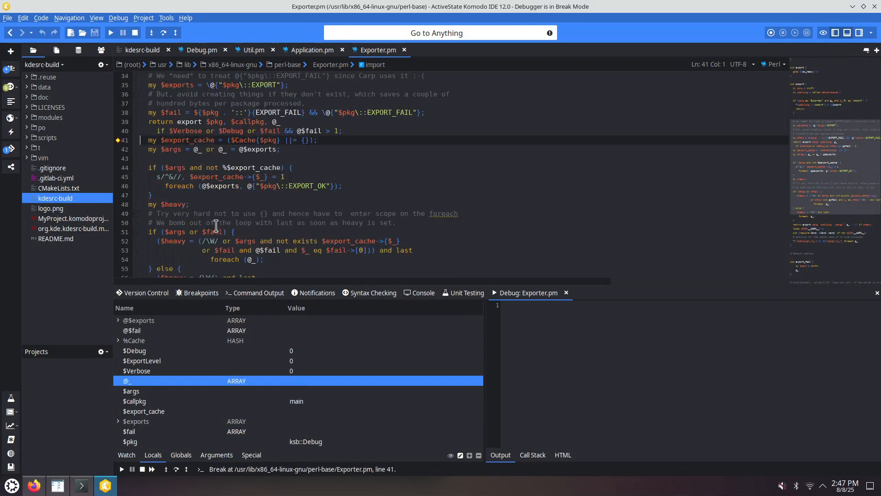
pyautogui.press('F12')
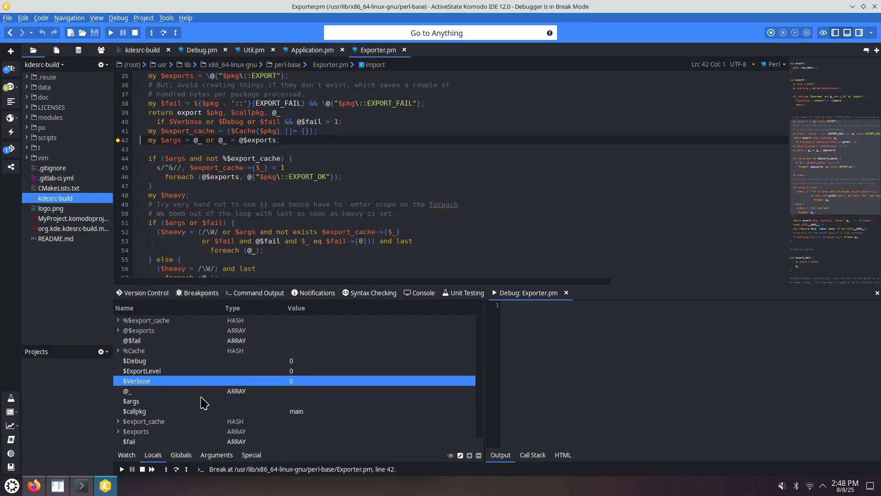
# - Browse the %Cache hash in the Locals list, expanding its Carp entry
pyautogui.click(119, 351)
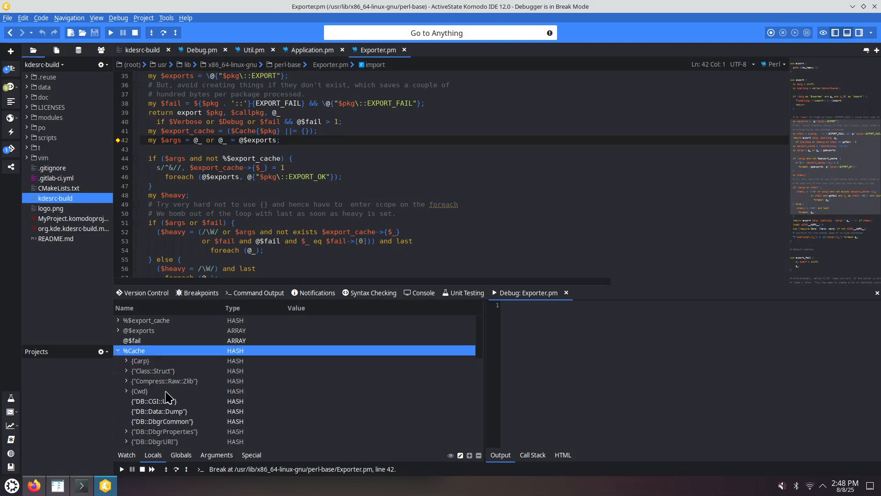
pyautogui.scroll(-3, 144, 384)
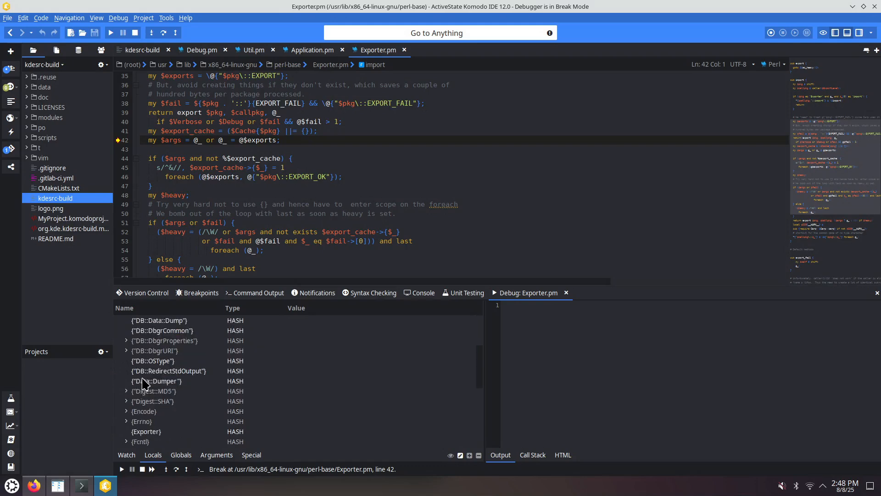
pyautogui.scroll(3, 143, 384)
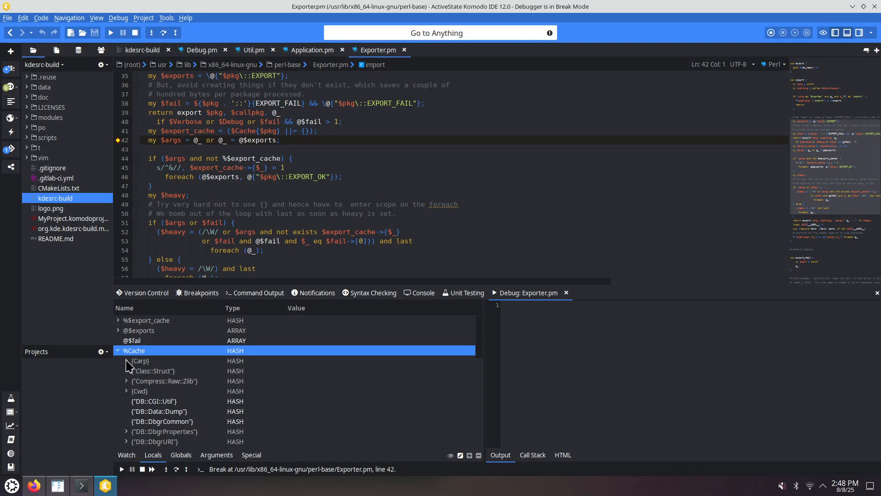
pyautogui.click(126, 361)
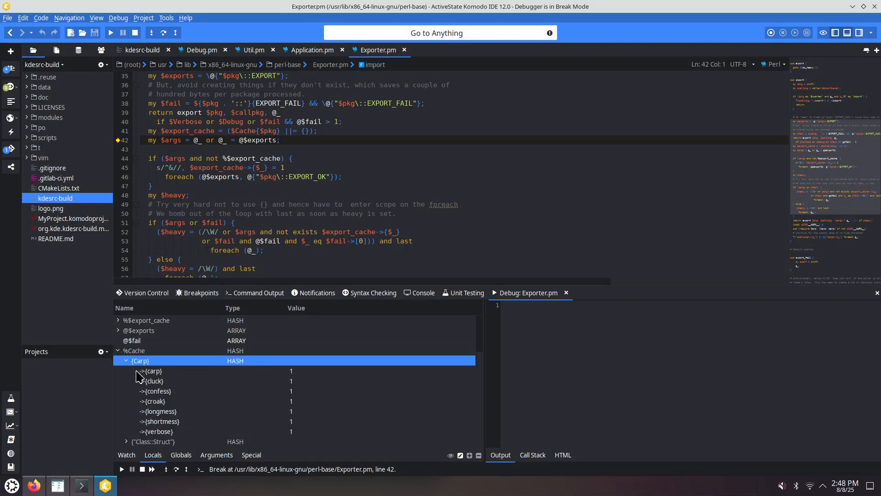
pyautogui.click(119, 350)
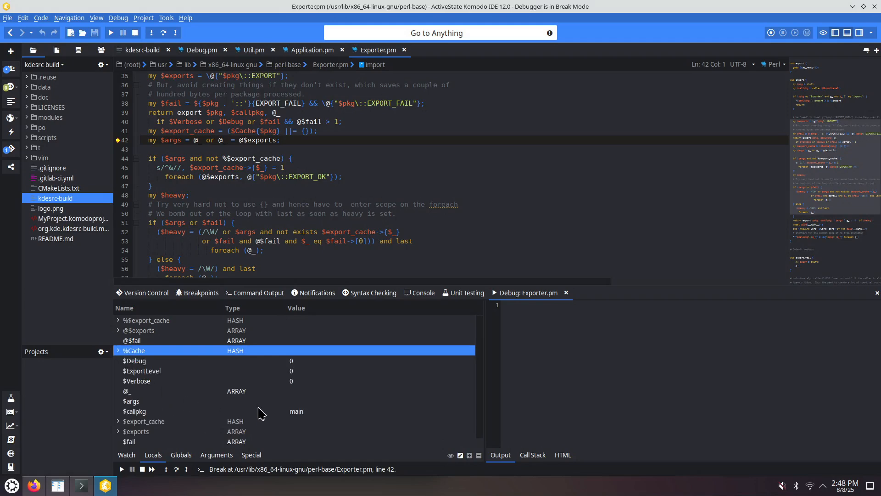
# - Keep stepping over lines in Exporter.pm's import until reaching line 63
pyautogui.press('F12')
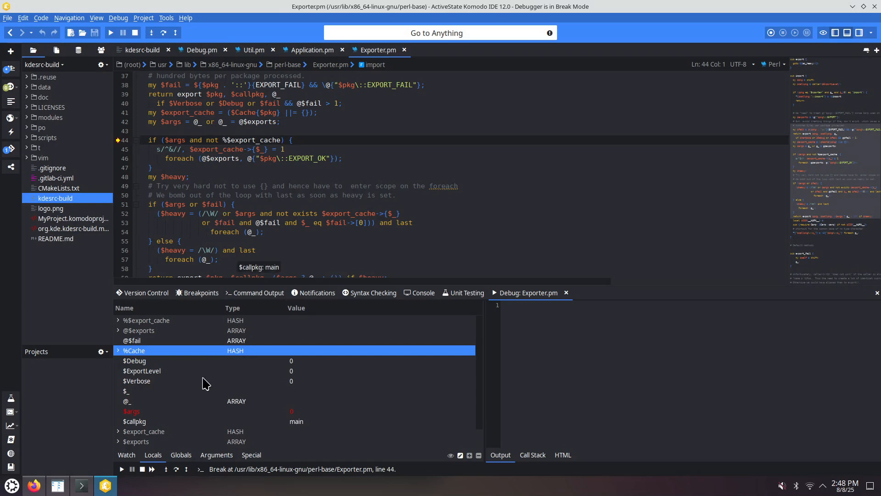
pyautogui.moveTo(174, 120)
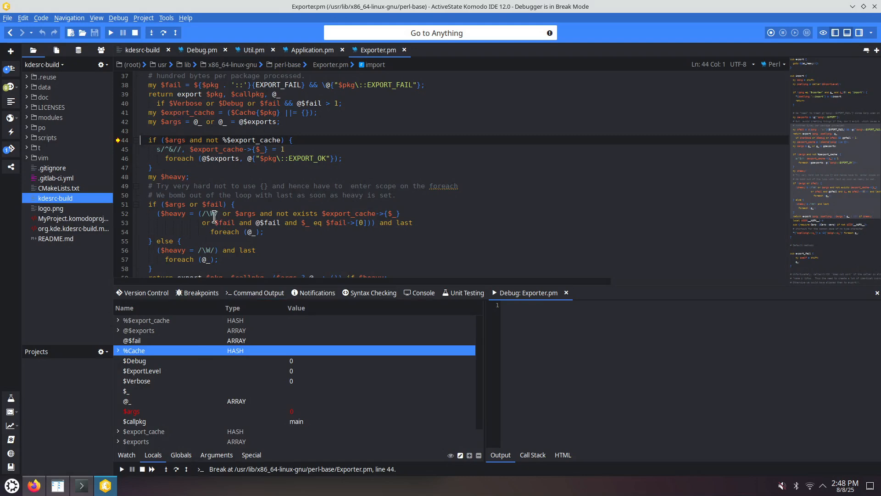
pyautogui.press('F10')
pyautogui.press('F10')
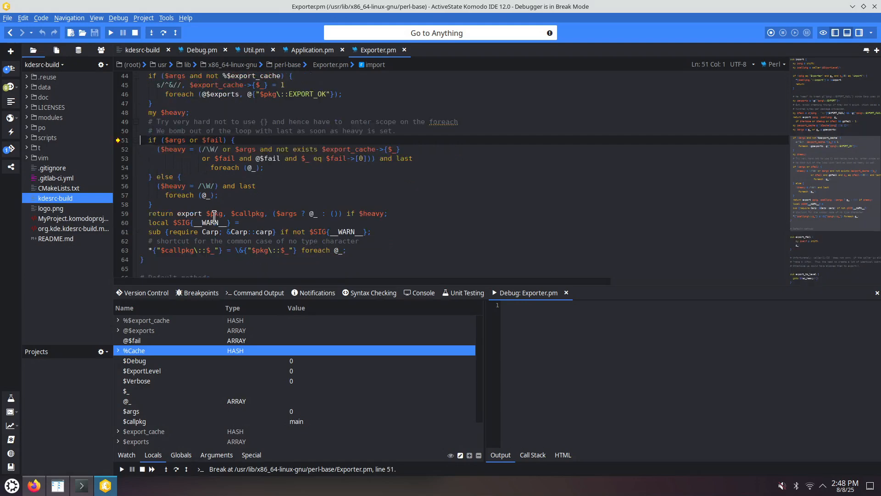
pyautogui.press('F10')
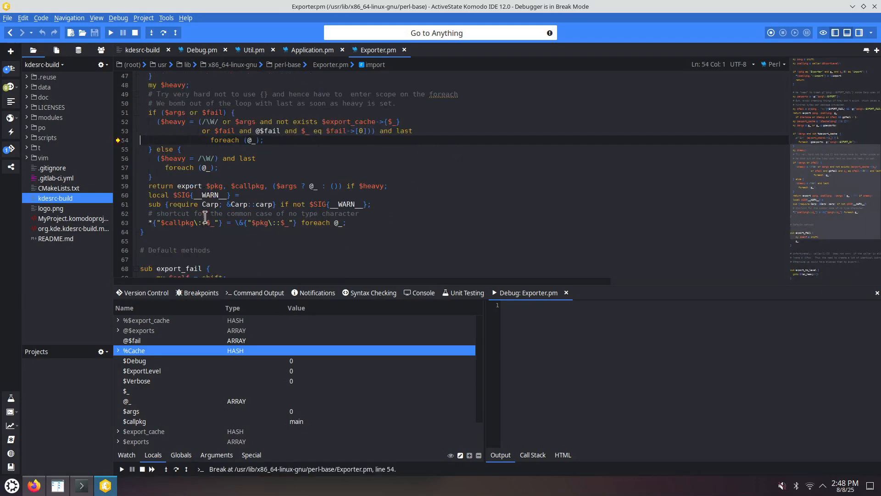
pyautogui.press('F10')
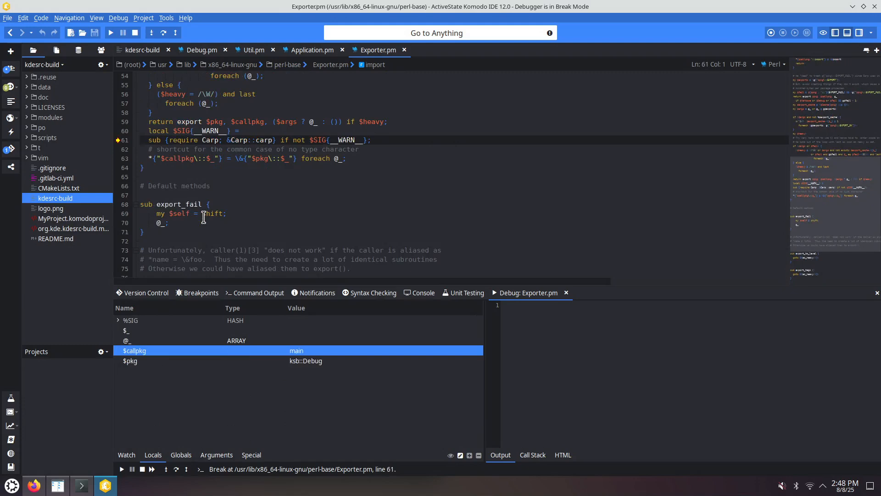
pyautogui.press('F10')
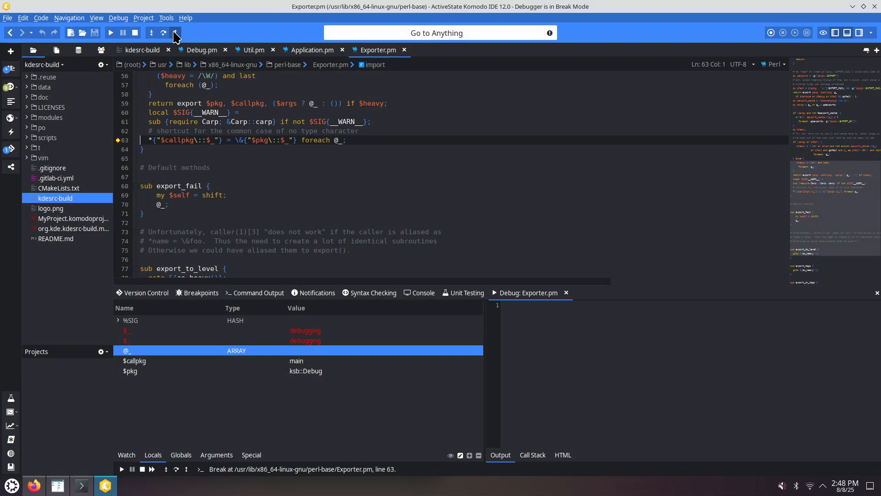
# - Step out of Exporter.pm back into kdesrc-build and step over lines to line 184
pyautogui.click(118, 18)
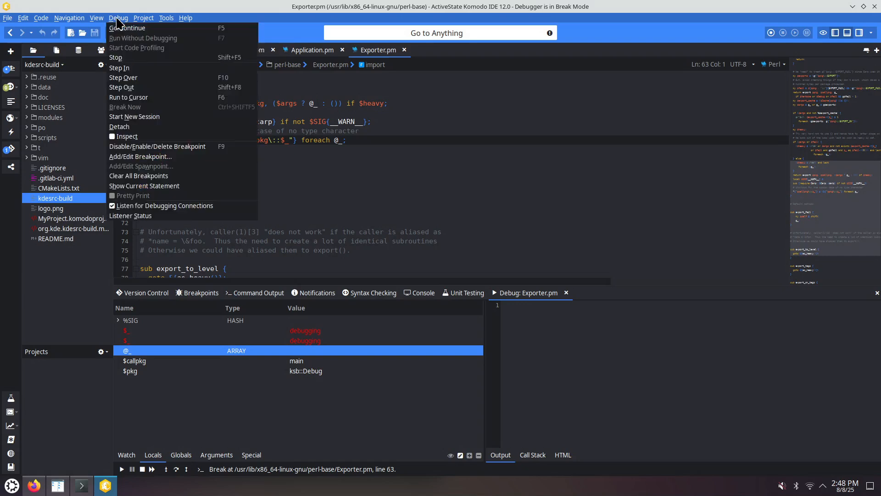
pyautogui.click(134, 87)
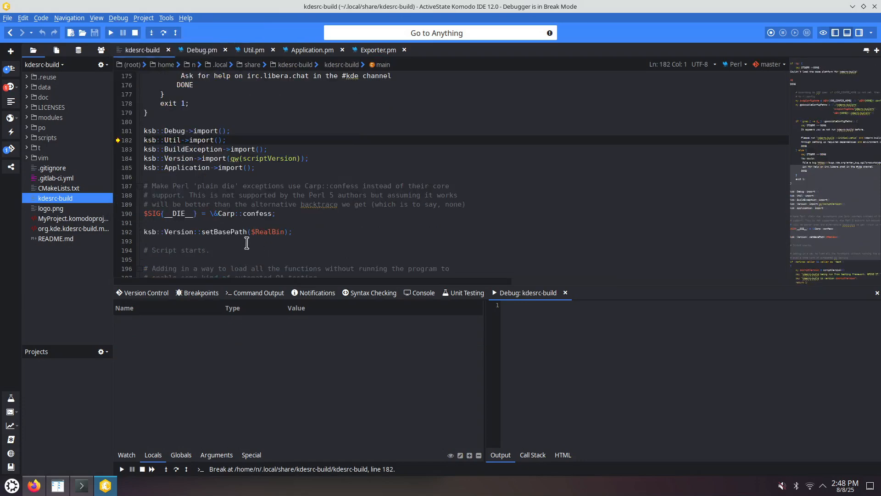
pyautogui.press('F10')
pyautogui.press('F10')
pyautogui.press('F10')
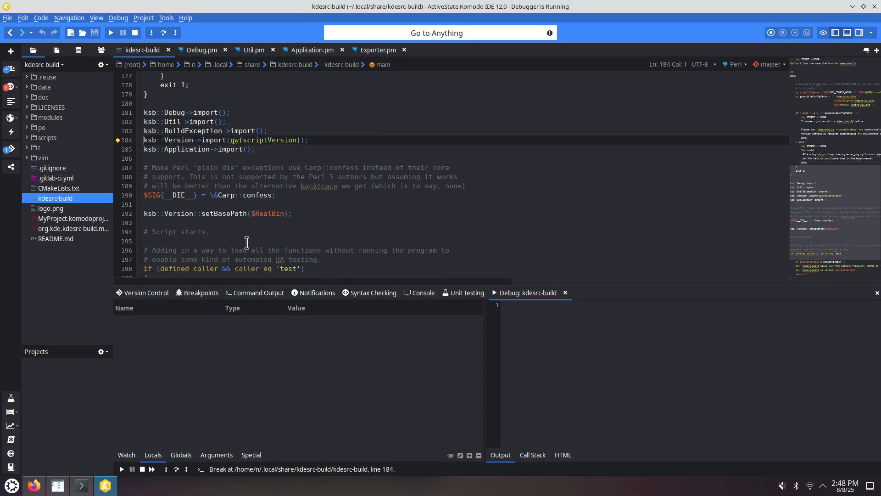
# - Step over to the setBasePath call on line 192, step into Version.pm's setBasePath and step to line 43
pyautogui.press('F10')
pyautogui.press('F10')
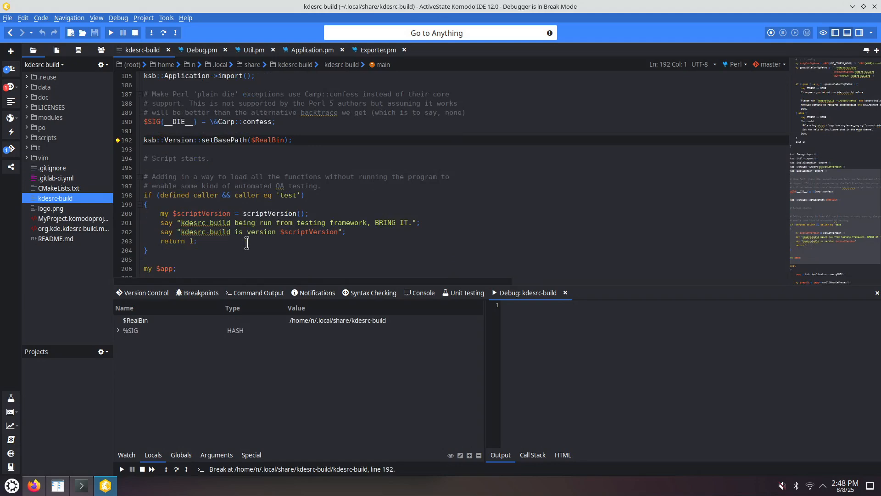
pyautogui.click(151, 34)
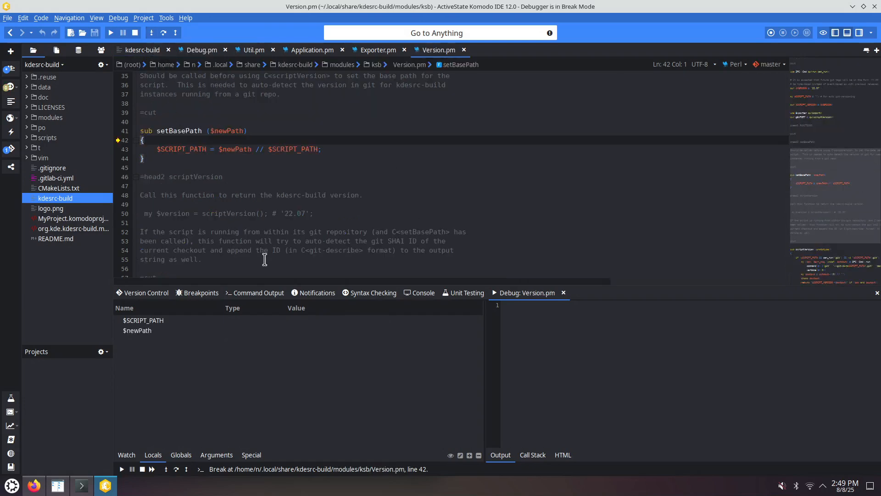
pyautogui.moveTo(232, 128)
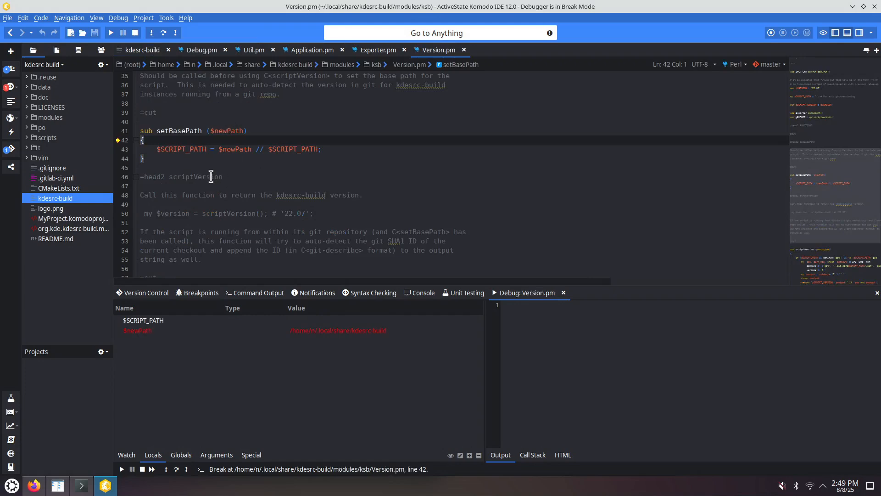
pyautogui.press('F10')
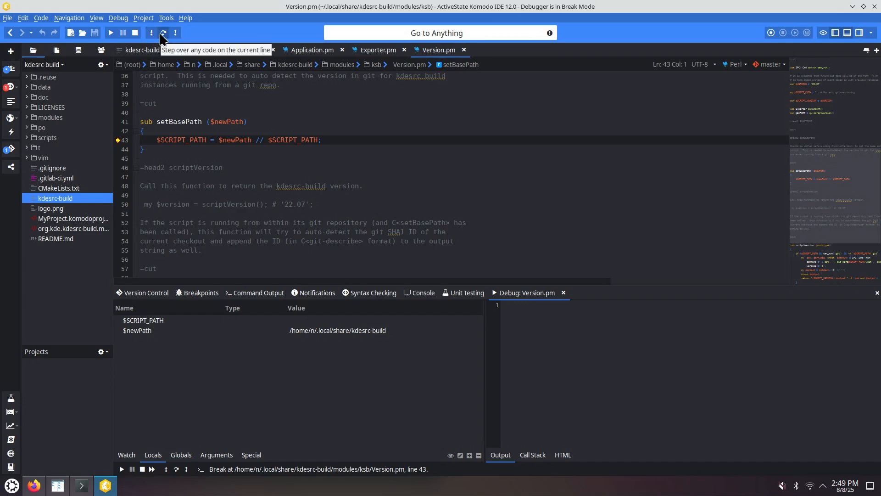
# - Step out of setBasePath back into kdesrc-build and step over lines to line 212
pyautogui.doubleClick(221, 122)
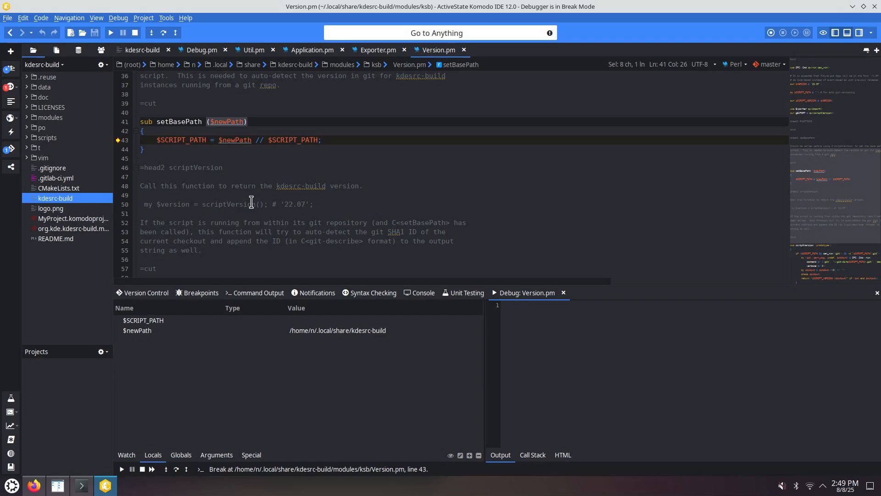
pyautogui.click(208, 132)
pyautogui.hotkey('shift', 'F11')
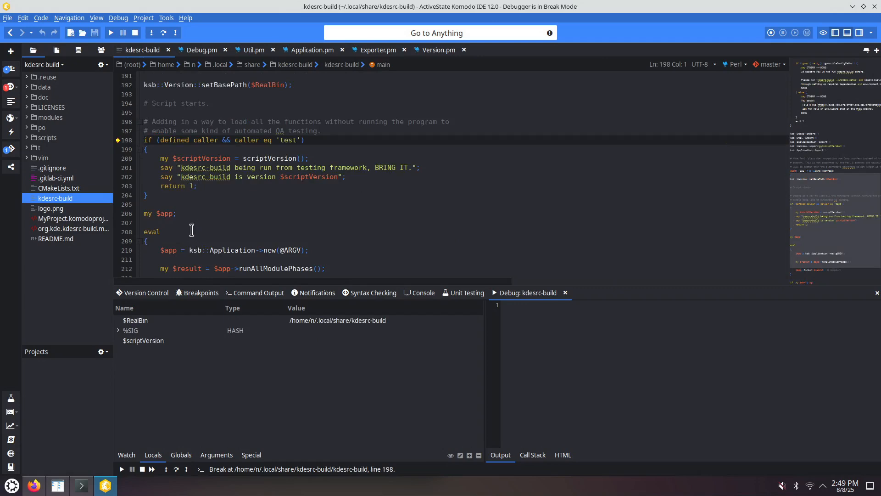
pyautogui.press('F10')
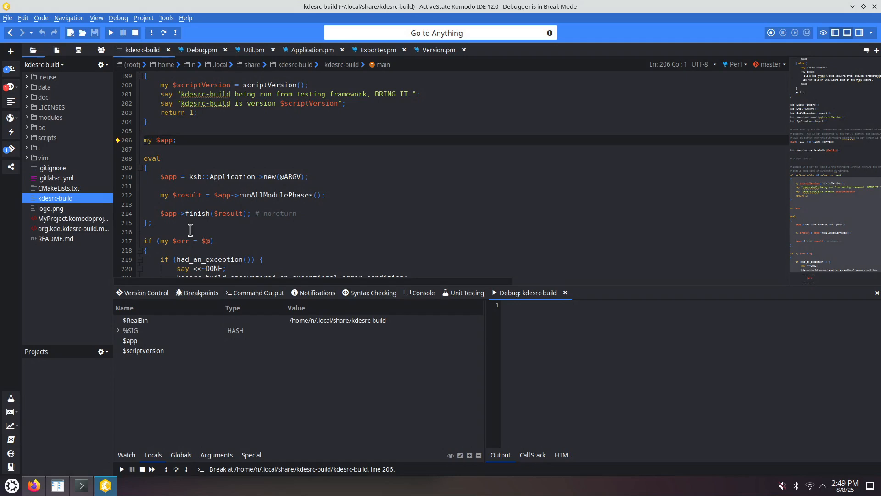
pyautogui.press('F10')
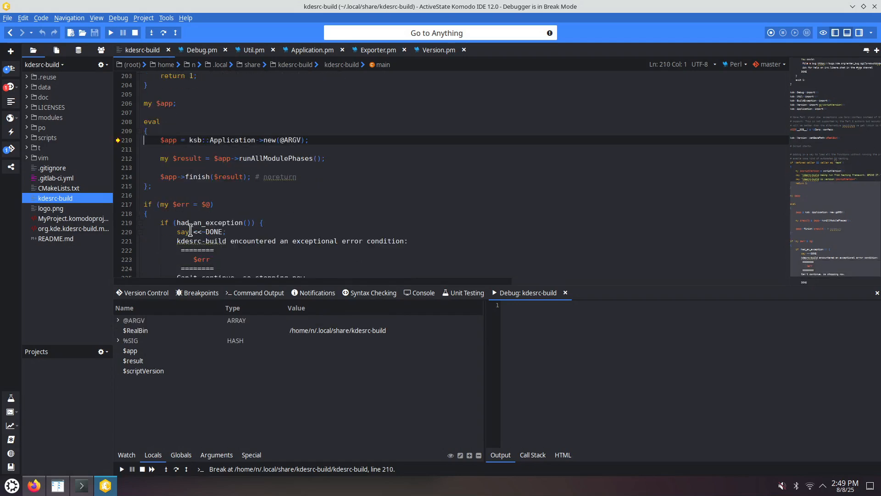
pyautogui.press('F11')
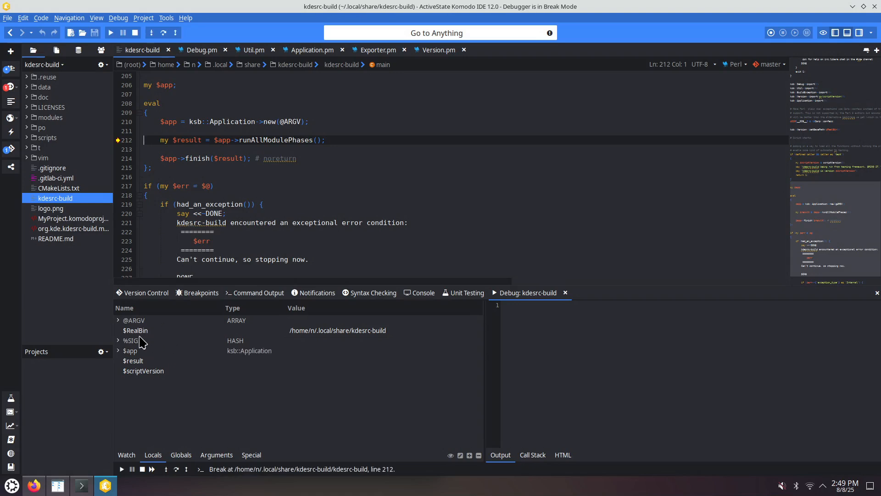
# - Inspect the $app object's context in the enlarged Locals list, then browse the Globals, Arguments and Special variable lists
pyautogui.click(118, 352)
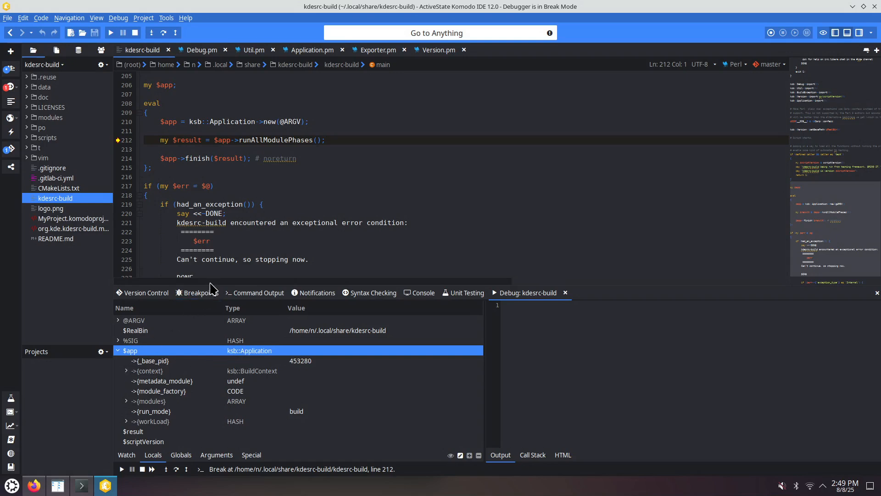
pyautogui.moveTo(223, 279); pyautogui.dragTo(223, 180)
pyautogui.click(126, 268)
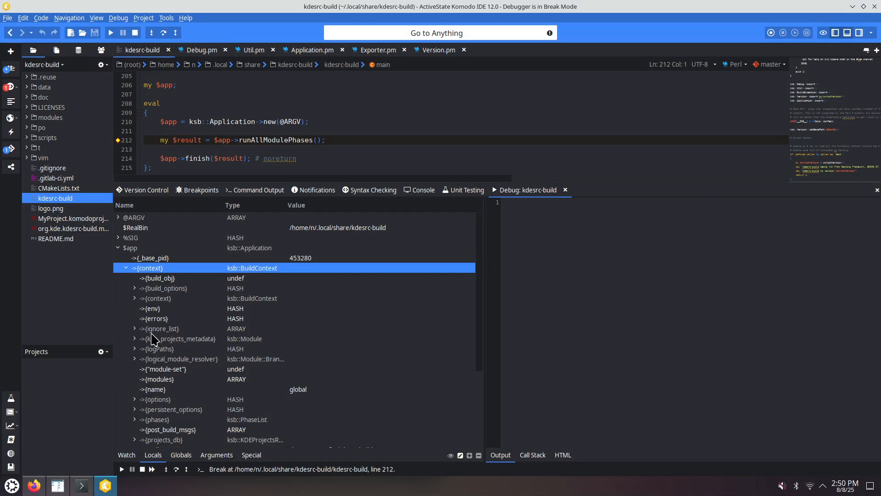
pyautogui.click(118, 249)
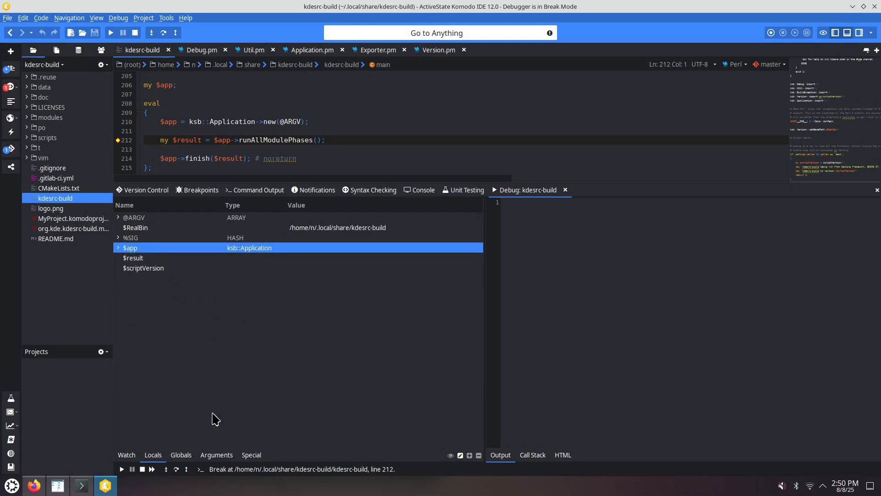
pyautogui.click(180, 456)
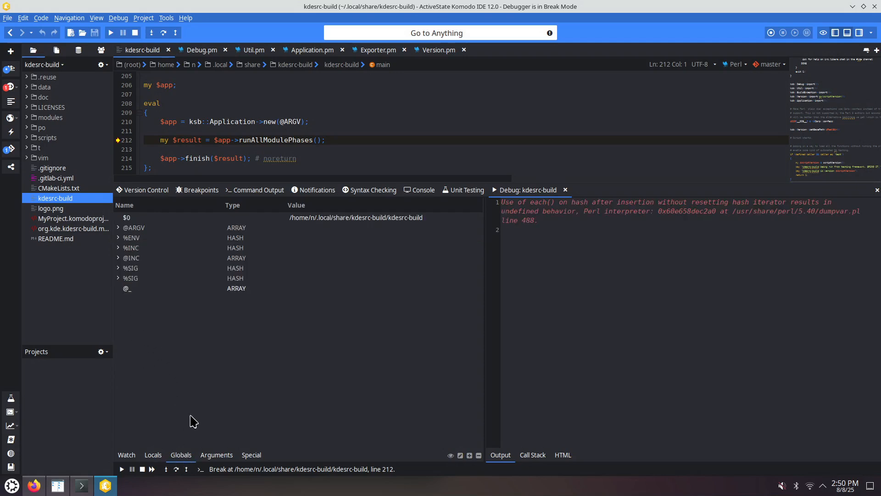
pyautogui.click(213, 456)
pyautogui.click(248, 456)
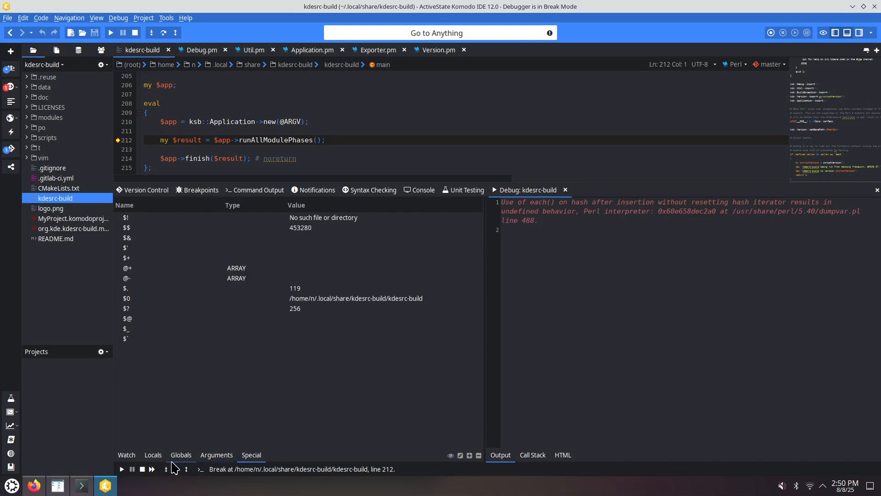
pyautogui.click(153, 455)
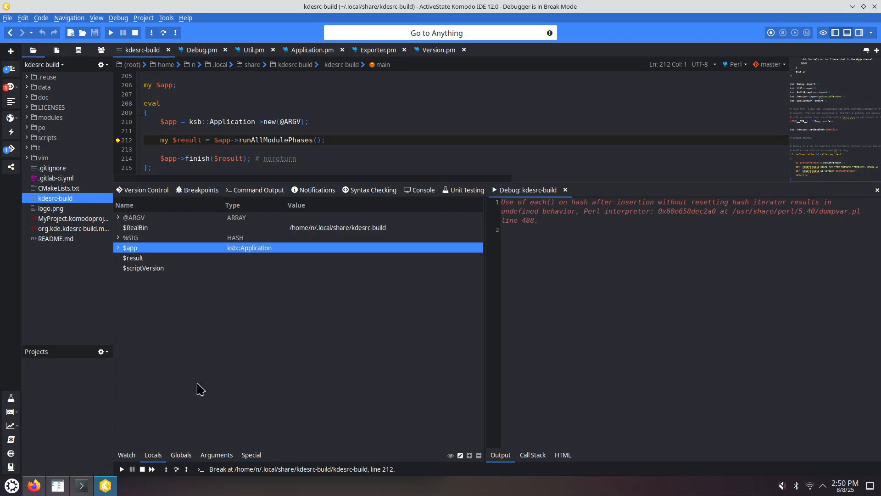
# - Try to jump to the definitions of runAllModulePhases and new on lines 210–212
pyautogui.click(266, 140)
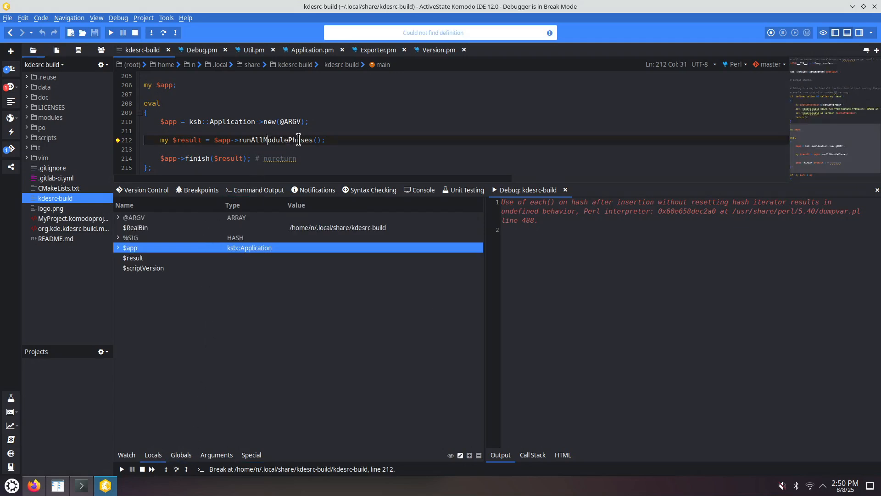
pyautogui.click(235, 122)
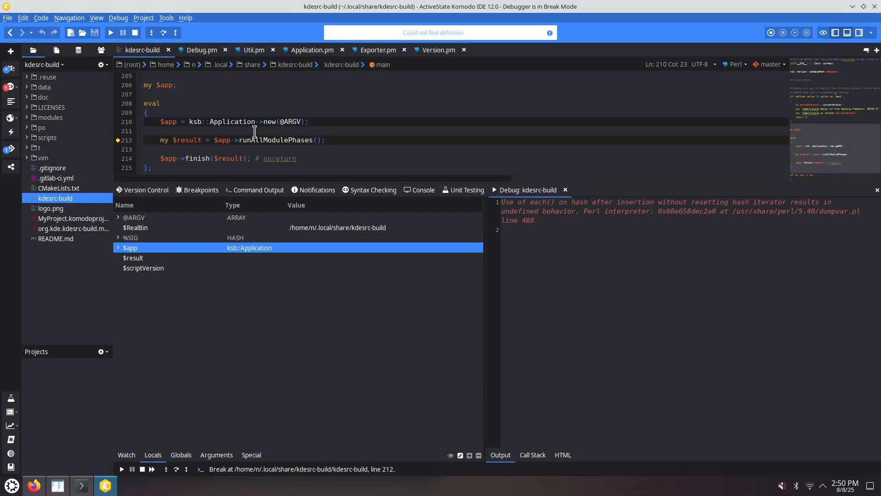
pyautogui.click(272, 121)
pyautogui.click(266, 140)
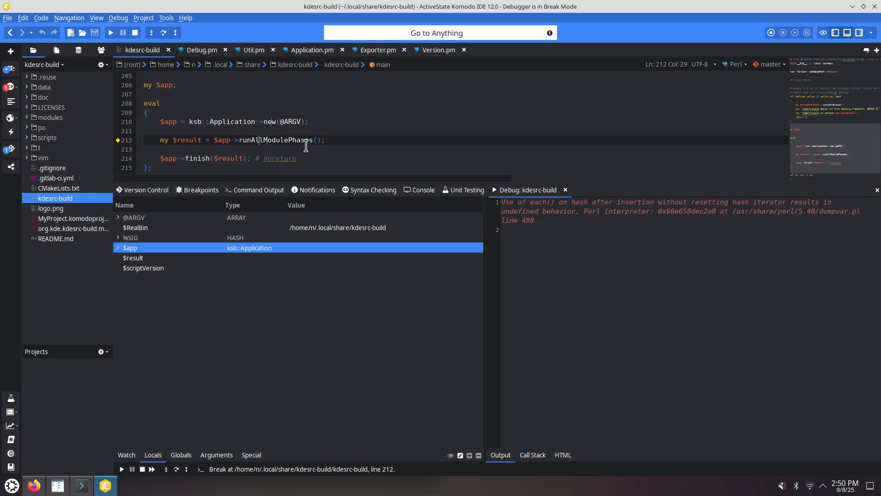
# - Step over the runAllModulePhases call to reach line 214
pyautogui.click(321, 150)
pyautogui.press('F12')
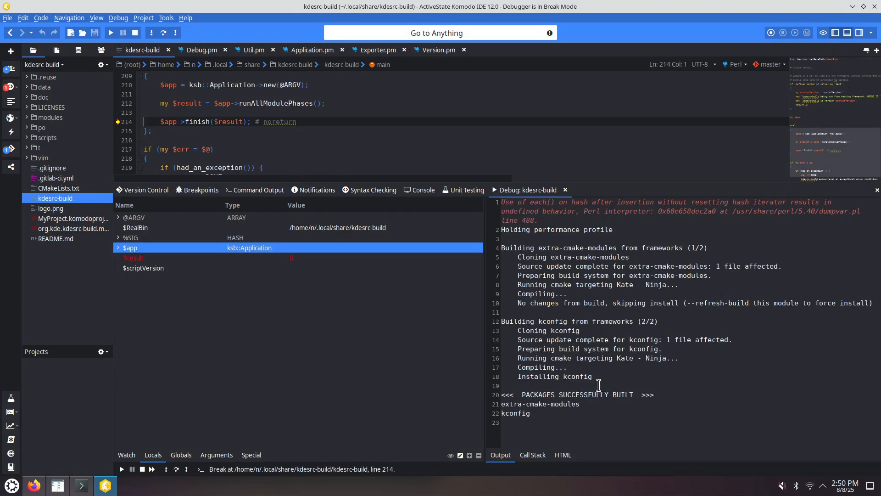
# - Search the project files for runAllModulePhases and open its sub definition at line 625 of Application.pm
pyautogui.click(274, 103)
pyautogui.doubleClick(275, 104)
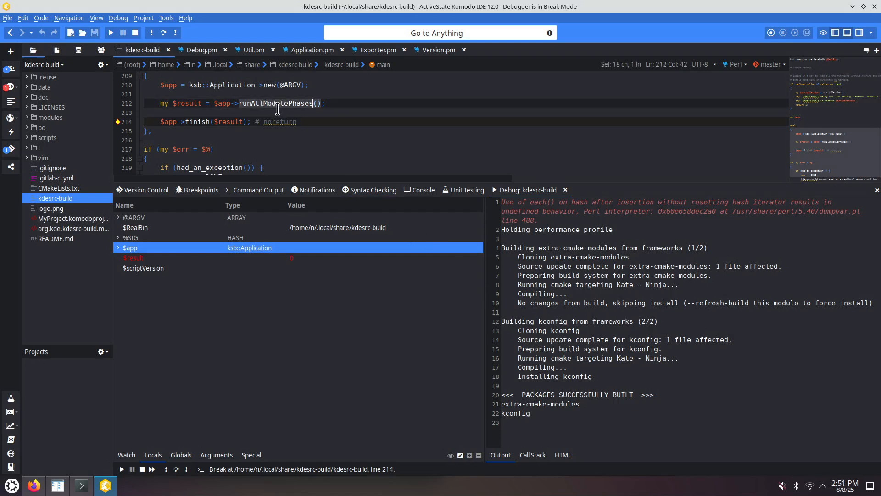
pyautogui.hotkey('ctrl', 'shift', 'f')
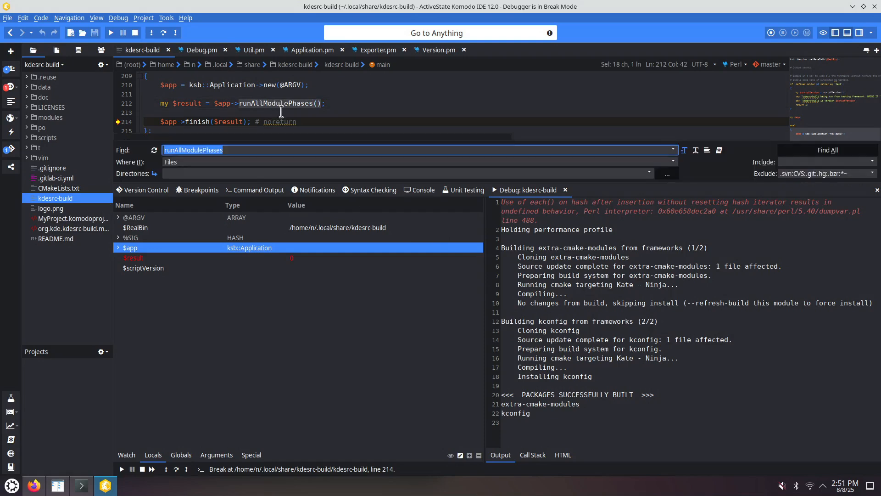
pyautogui.click(824, 152)
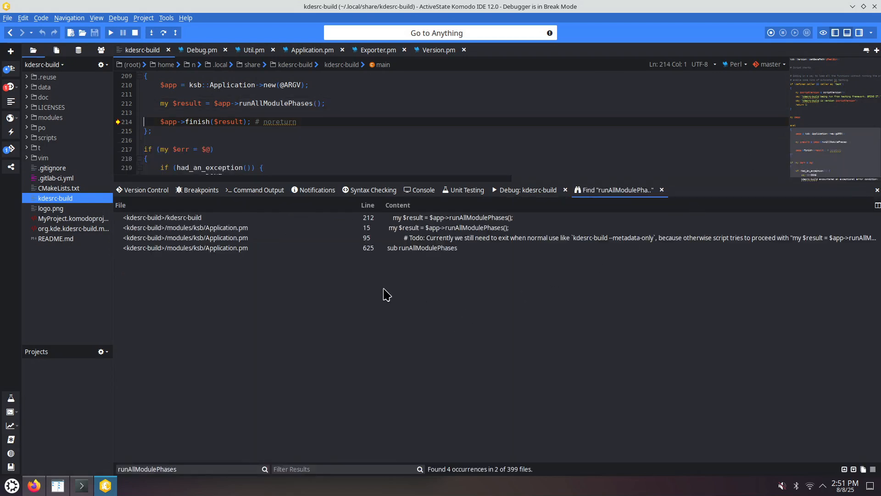
pyautogui.doubleClick(414, 249)
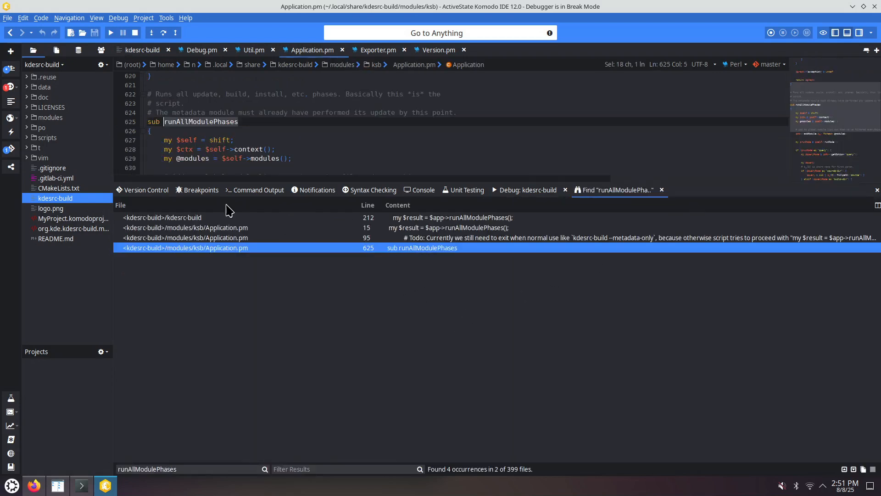
# - Set a breakpoint on line 627 inside runAllModulePhases and stop the debugging session
pyautogui.click(117, 140)
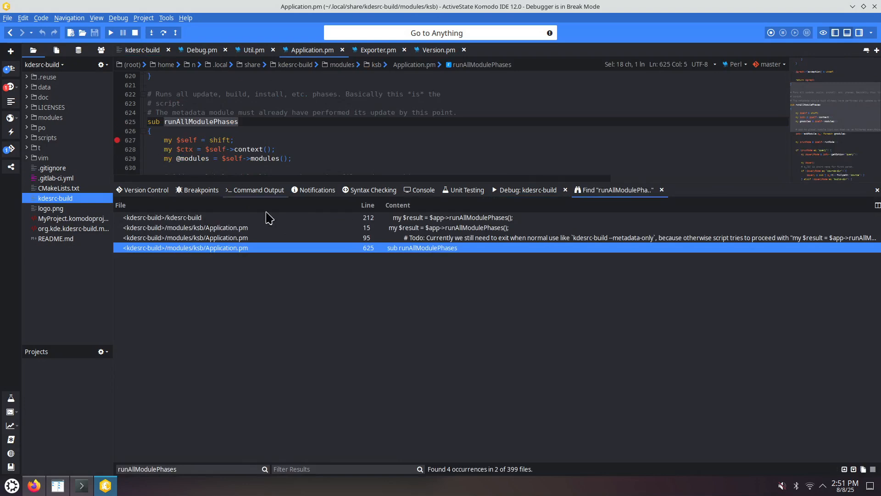
pyautogui.click(134, 33)
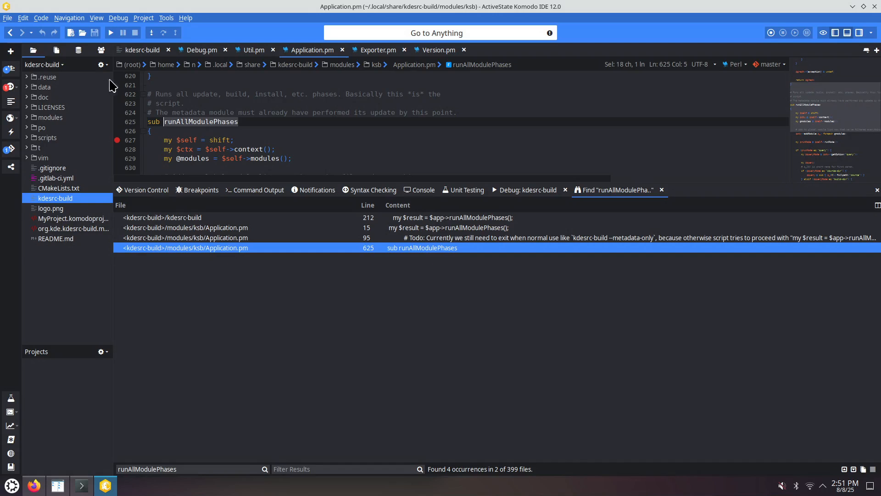
pyautogui.click(117, 18)
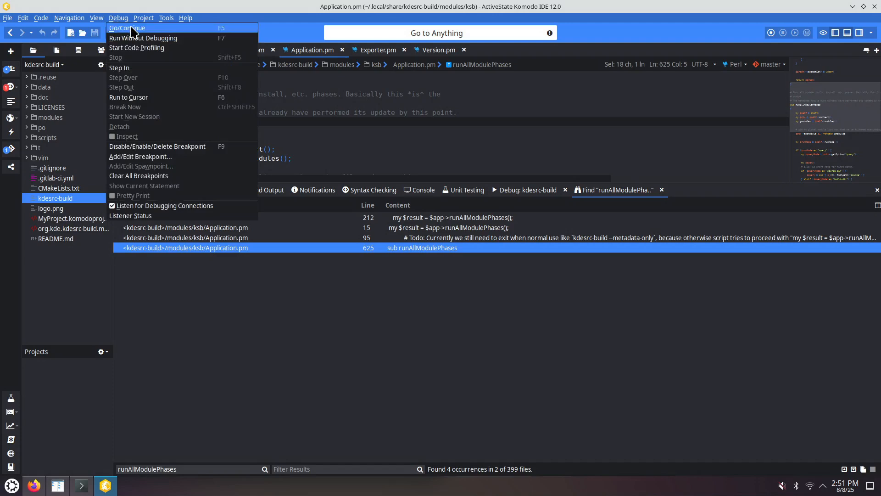
pyautogui.click(133, 29)
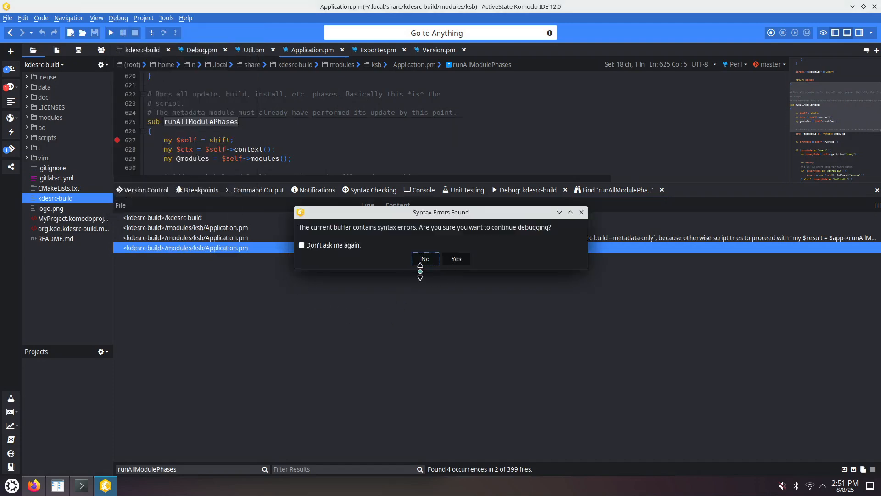
pyautogui.click(448, 261)
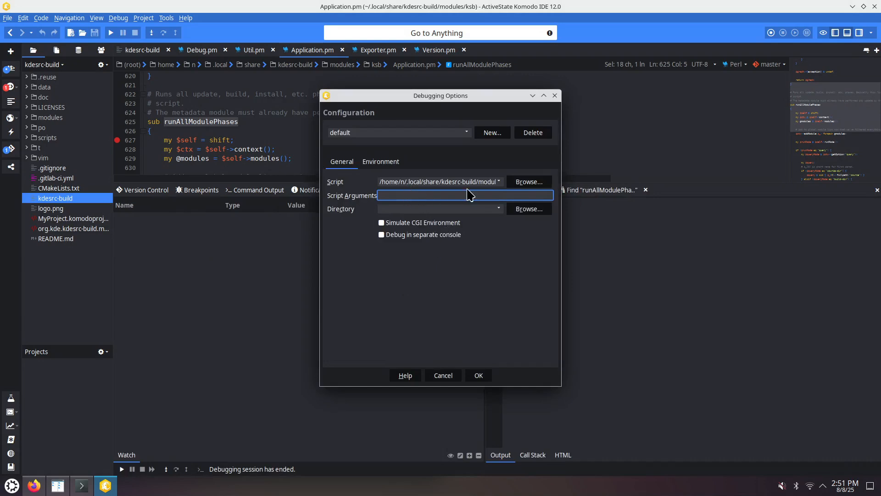
pyautogui.moveTo(462, 182); pyautogui.dragTo(514, 182)
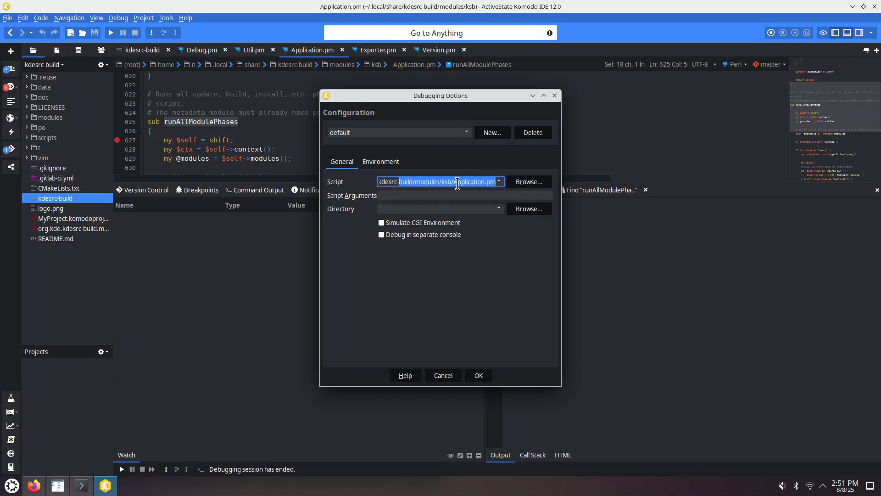
pyautogui.click(555, 96)
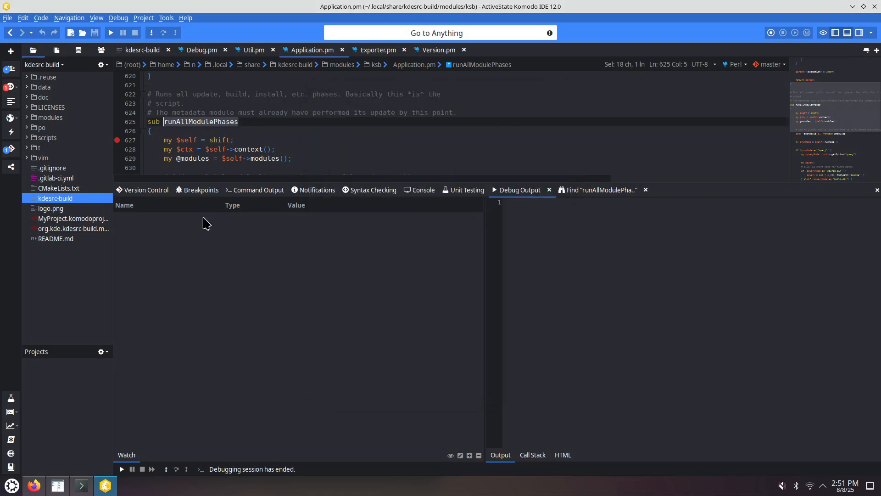
# - Start a new debugging session of kdesrc-build with the script arguments --pretend kconfig
pyautogui.doubleClick(87, 199)
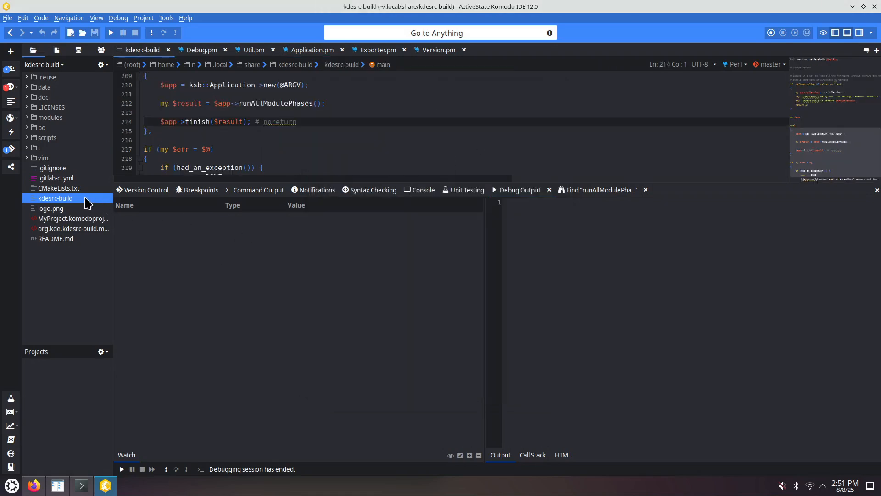
pyautogui.click(110, 32)
pyautogui.click(452, 259)
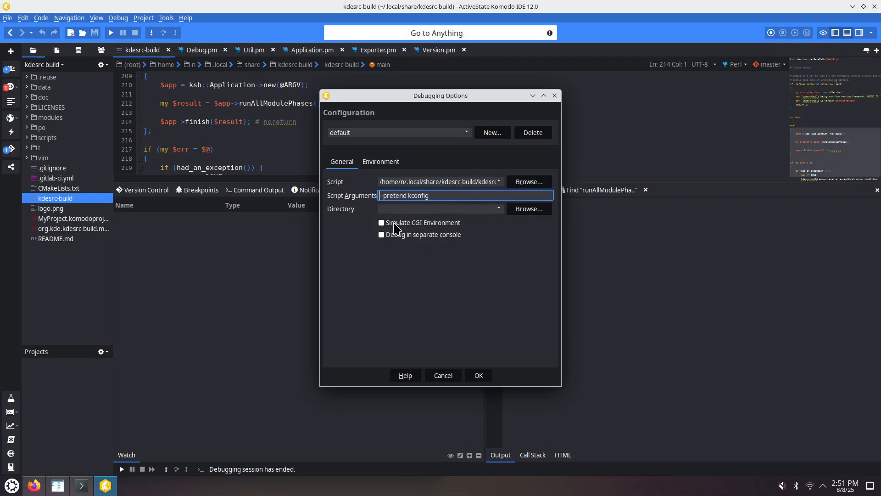
pyautogui.click(478, 378)
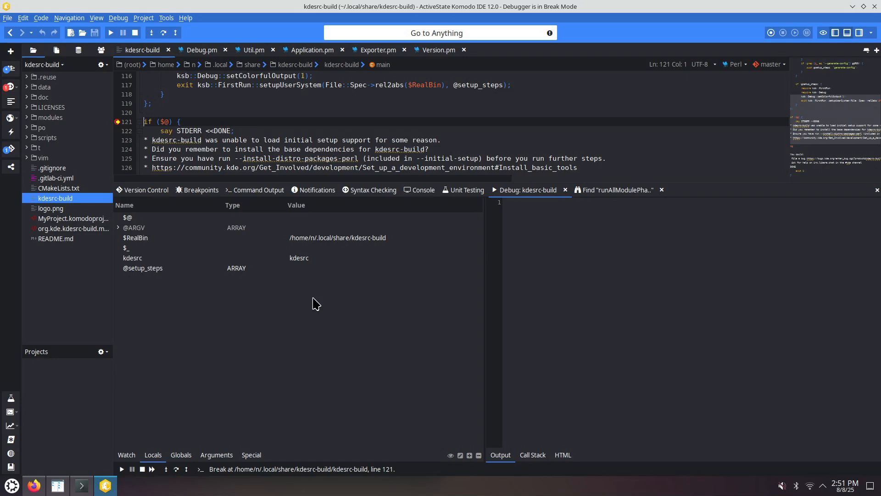
# - Continue to the breakpoint at line 627 in Application.pm and show the call stack
pyautogui.click(112, 34)
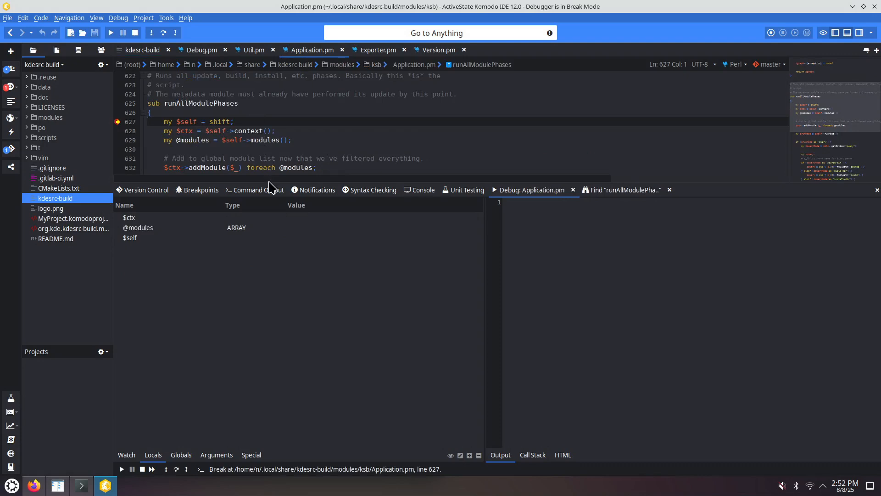
pyautogui.click(537, 456)
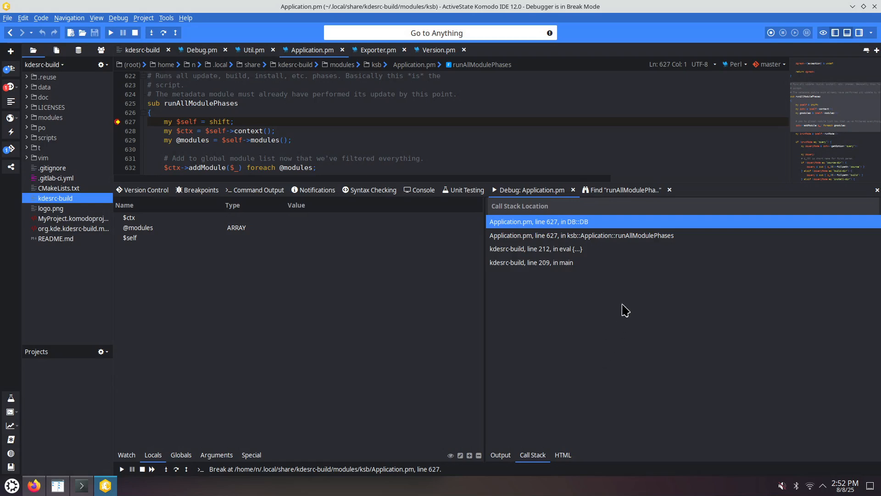
# - Select each call stack frame in turn to view its calling location in the source
pyautogui.click(604, 235)
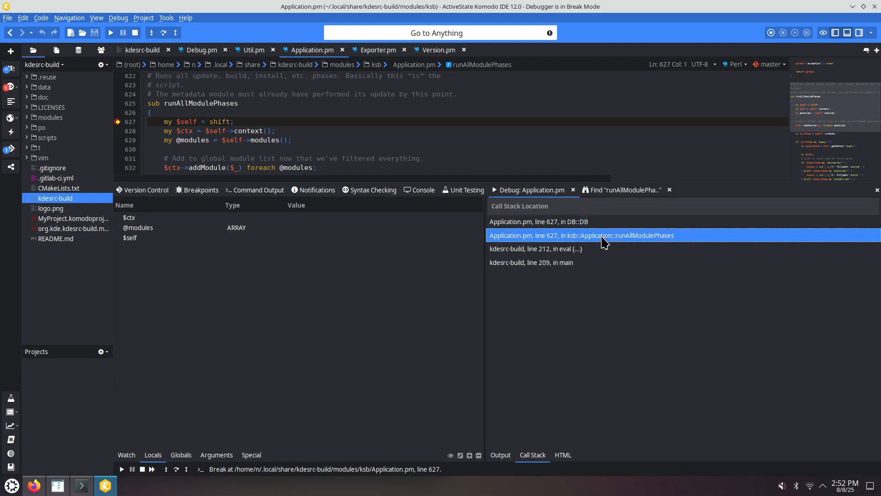
pyautogui.click(564, 263)
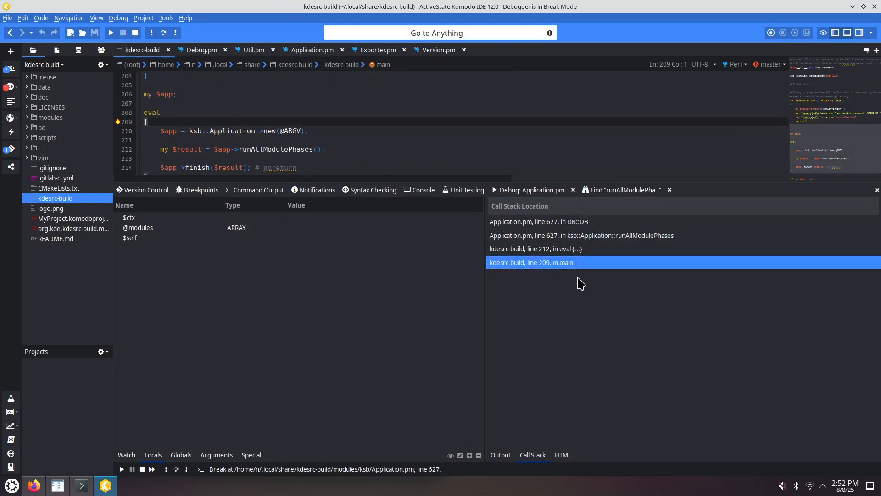
pyautogui.click(558, 250)
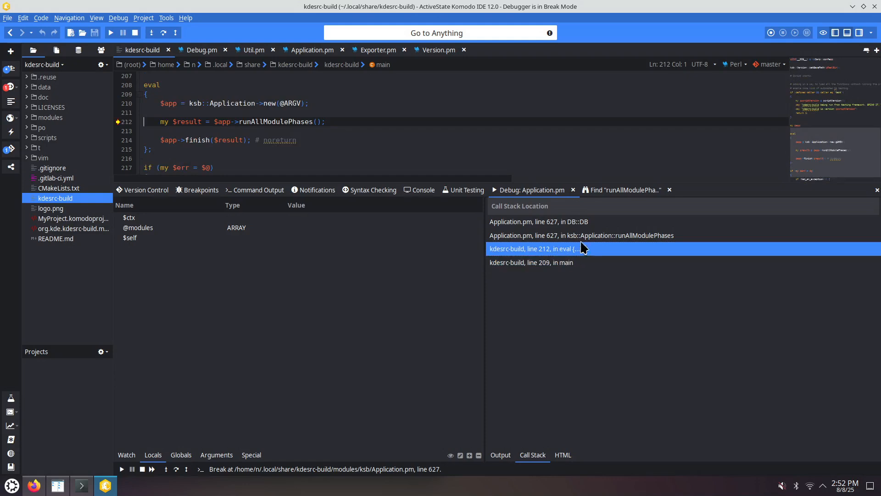
pyautogui.click(576, 237)
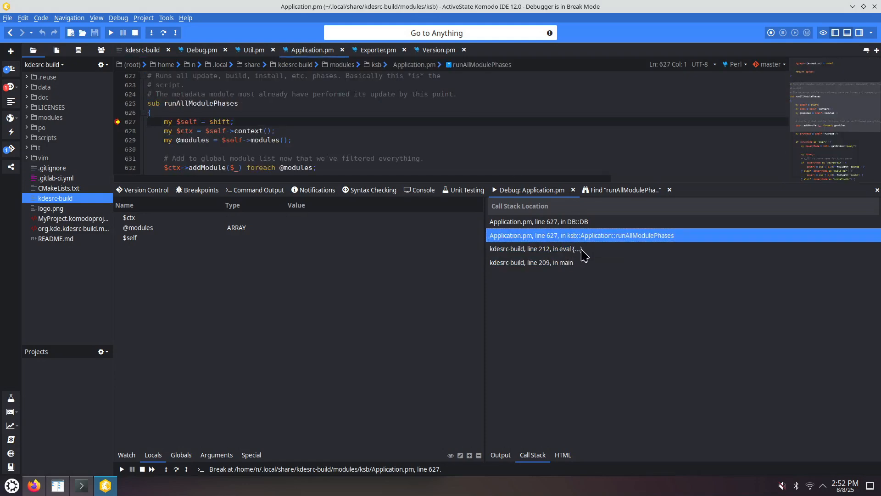
pyautogui.click(564, 223)
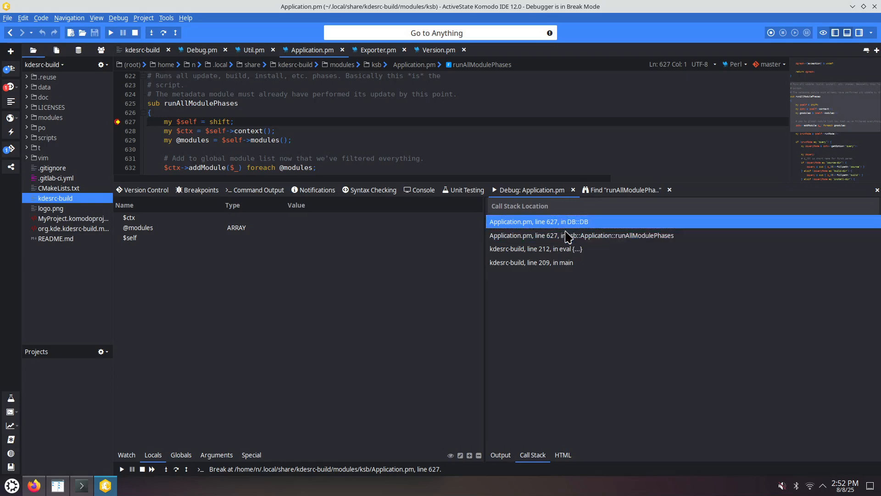
# - Step over the first statements of runAllModulePhases until execution reaches line 632
pyautogui.click(309, 140)
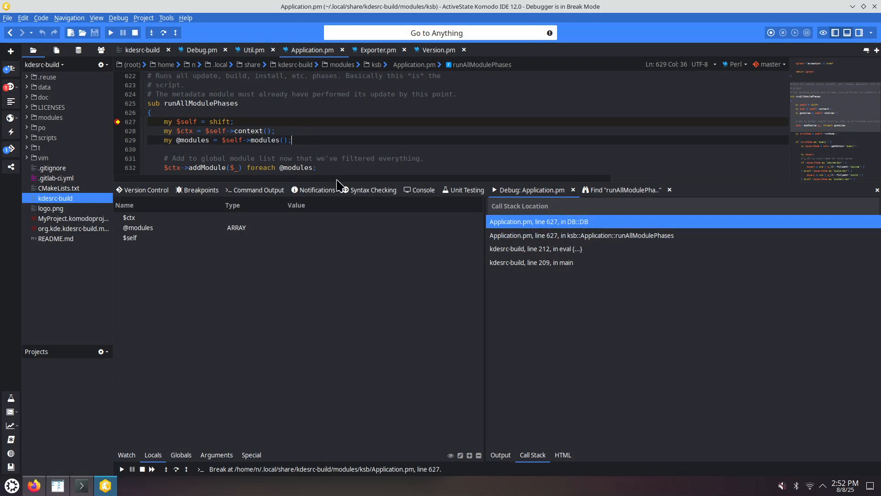
pyautogui.press('F12')
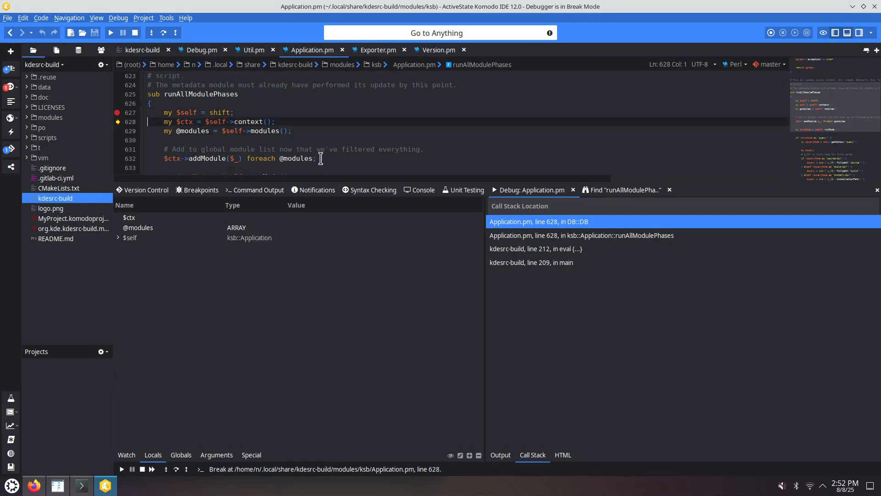
pyautogui.press('F12')
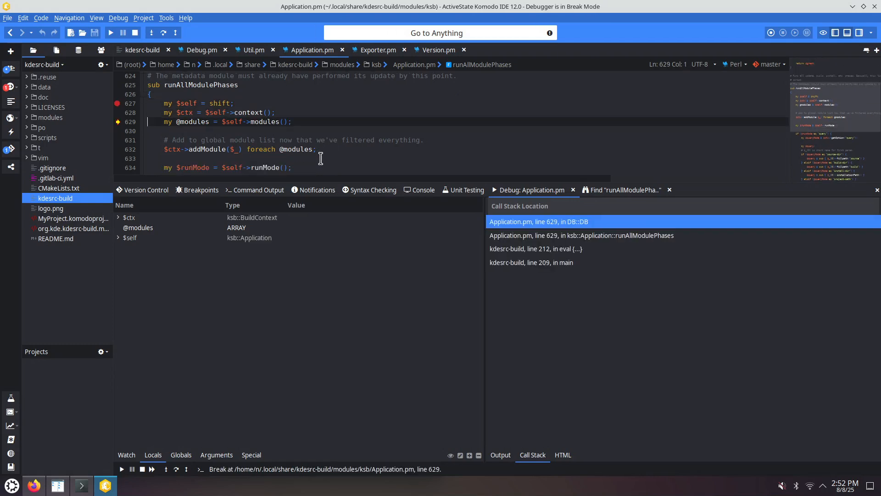
pyautogui.press('F12')
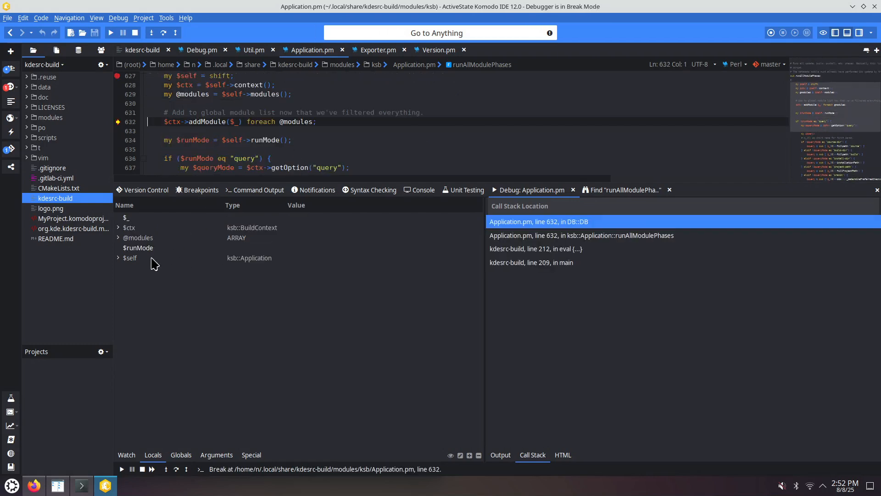
pyautogui.click(118, 237)
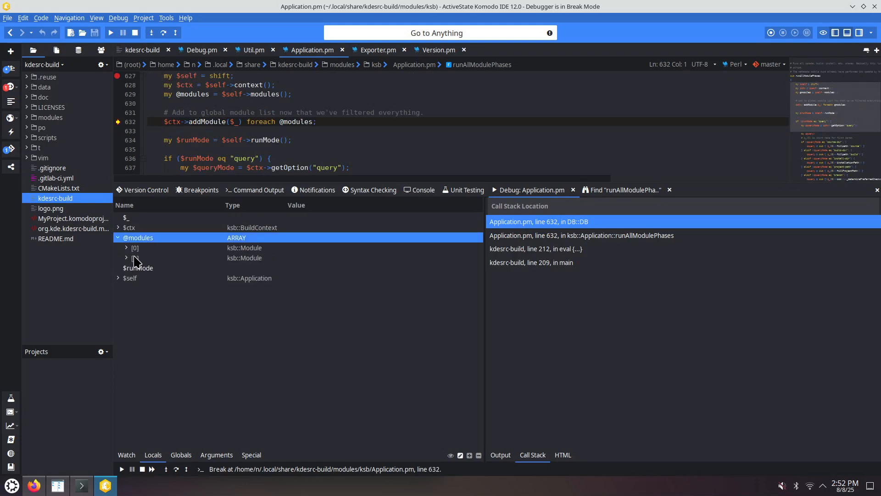
pyautogui.click(127, 247)
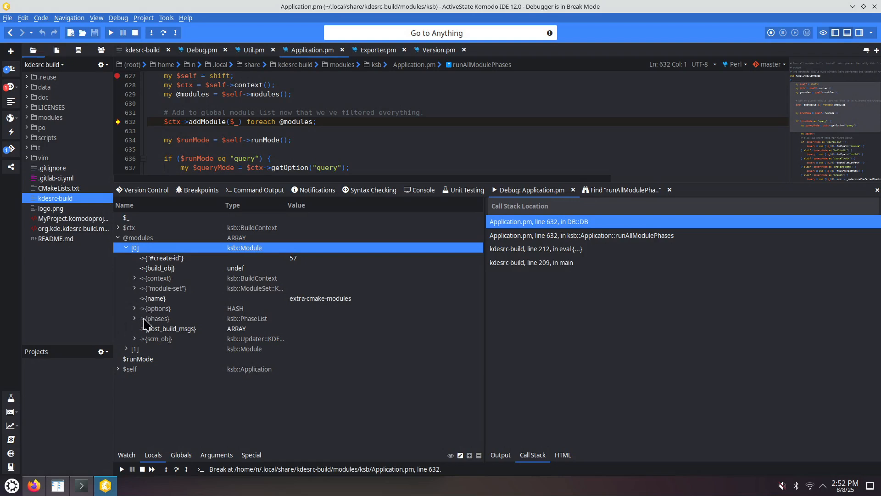
pyautogui.click(126, 350)
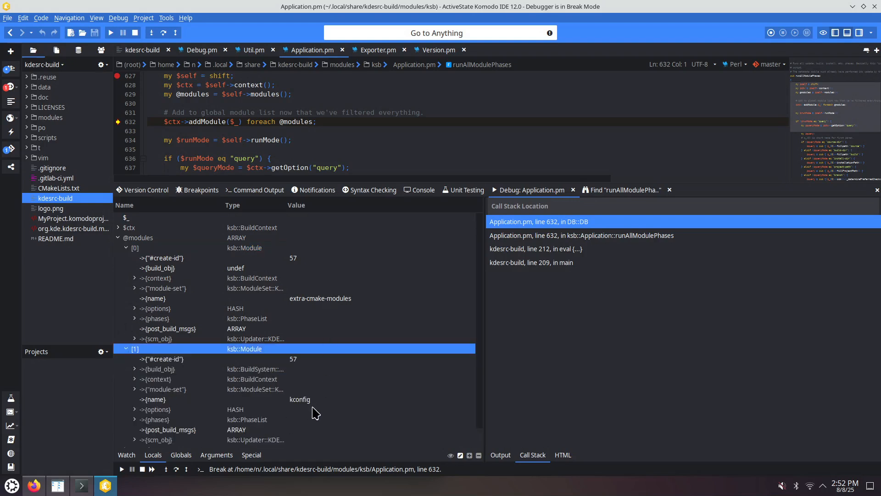
# - Compare the module names extra-cmake-modules and kconfig in the terminal's earlier build output, then return to the IDE
pyautogui.click(82, 485)
pyautogui.moveTo(59, 294); pyautogui.dragTo(109, 294)
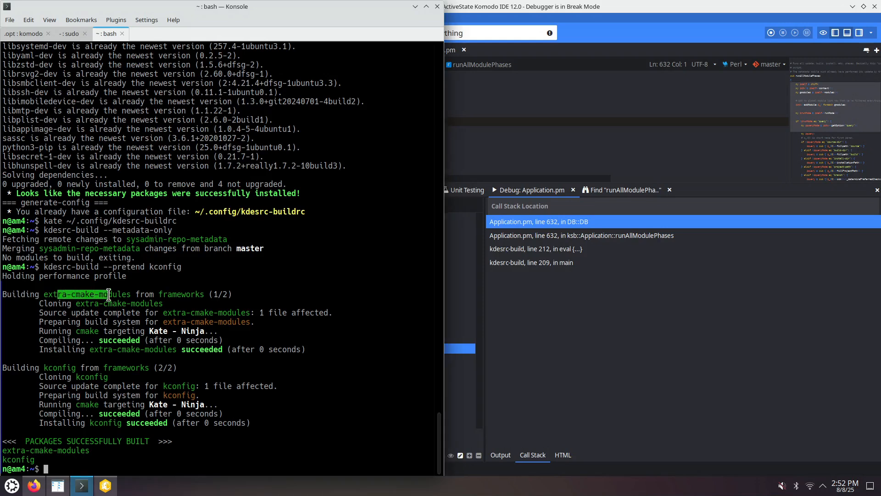
pyautogui.moveTo(53, 368); pyautogui.dragTo(75, 368)
pyautogui.click(567, 326)
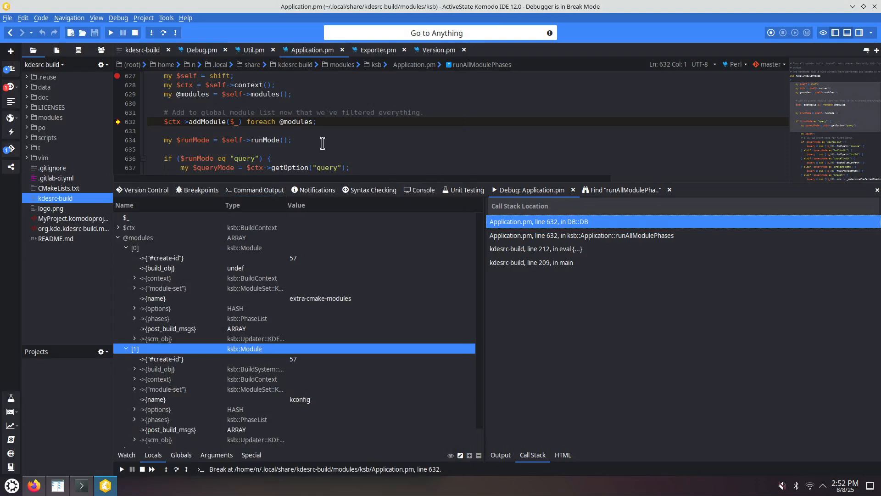
# - Advance execution to line 666 and browse the Application class's symbol list from the breadcrumb
pyautogui.click(323, 143)
pyautogui.hotkey('shift', 'F10')
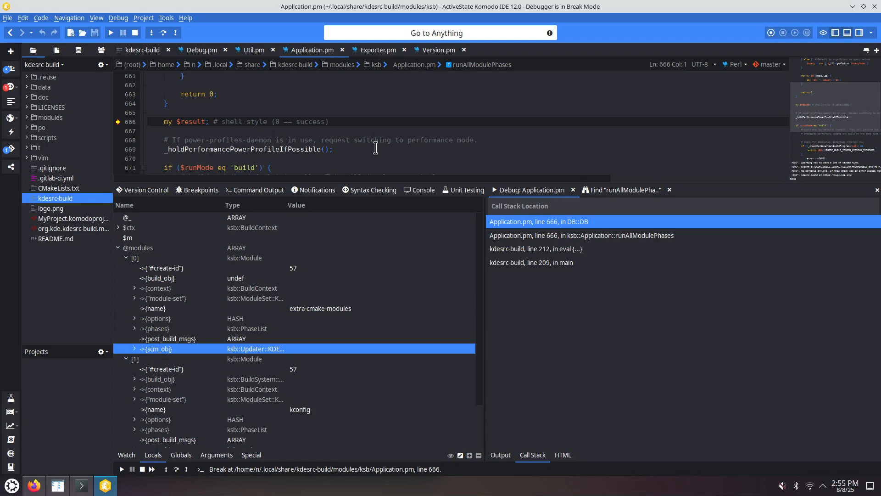
pyautogui.click(479, 65)
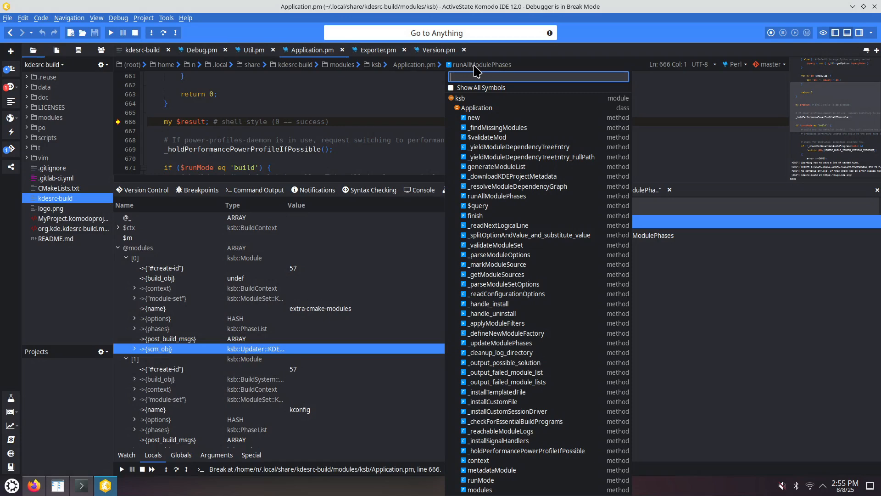
pyautogui.click(409, 66)
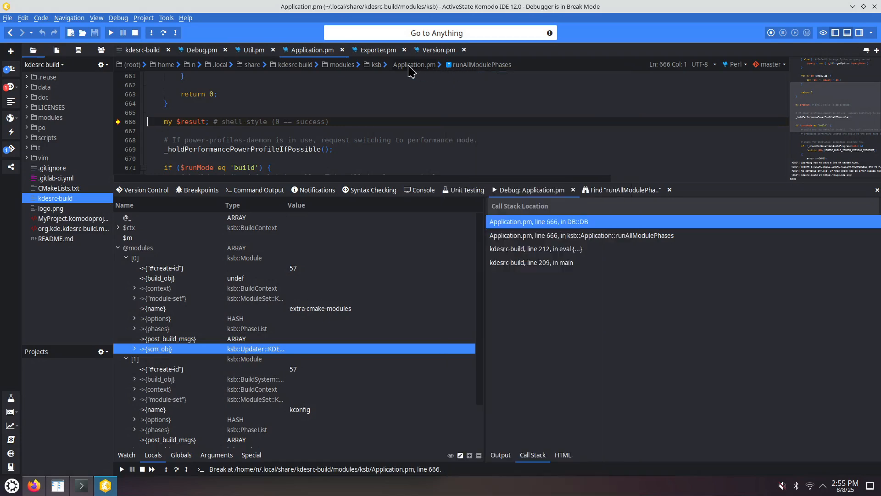